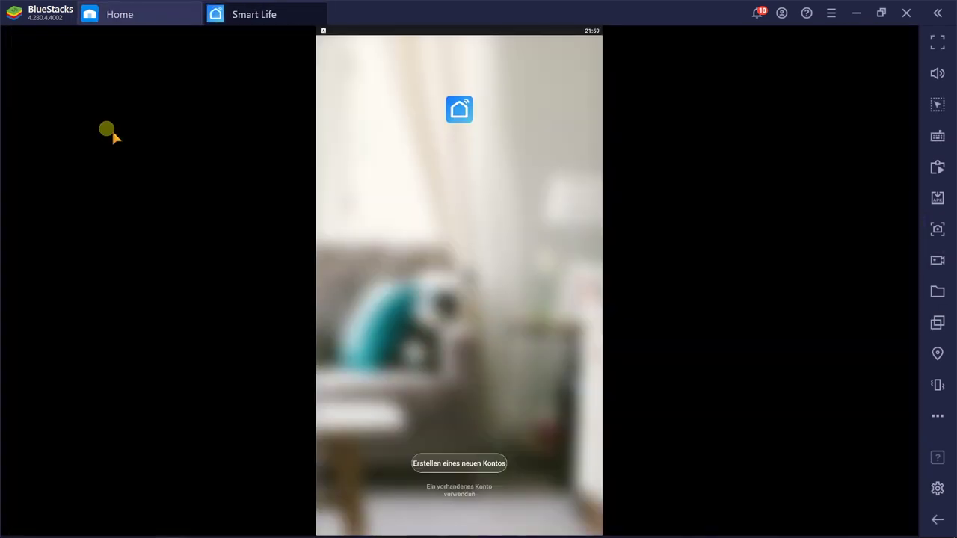
Step: Sign in to Smart Life with an existing account, accepting the privacy notice and entering the account credentials
left_click(469, 495)
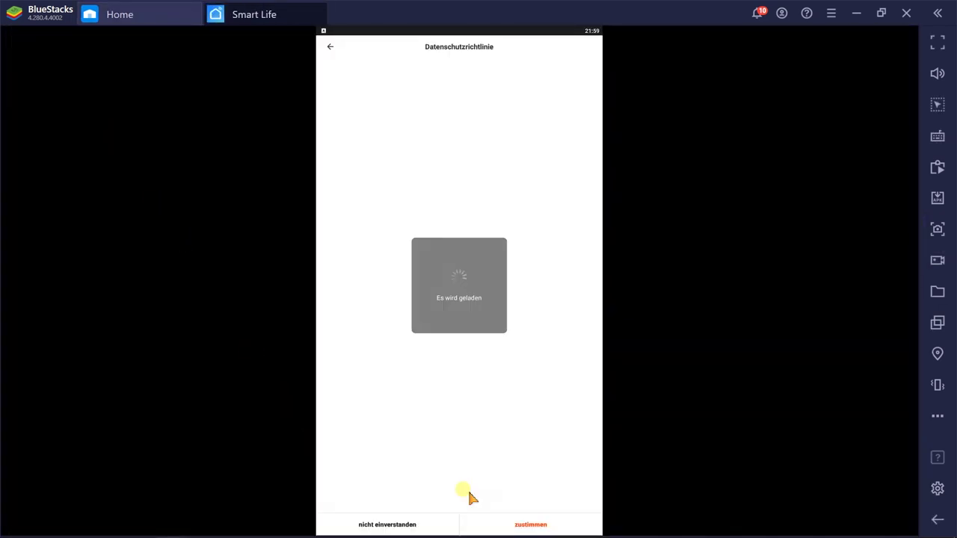
left_click(532, 525)
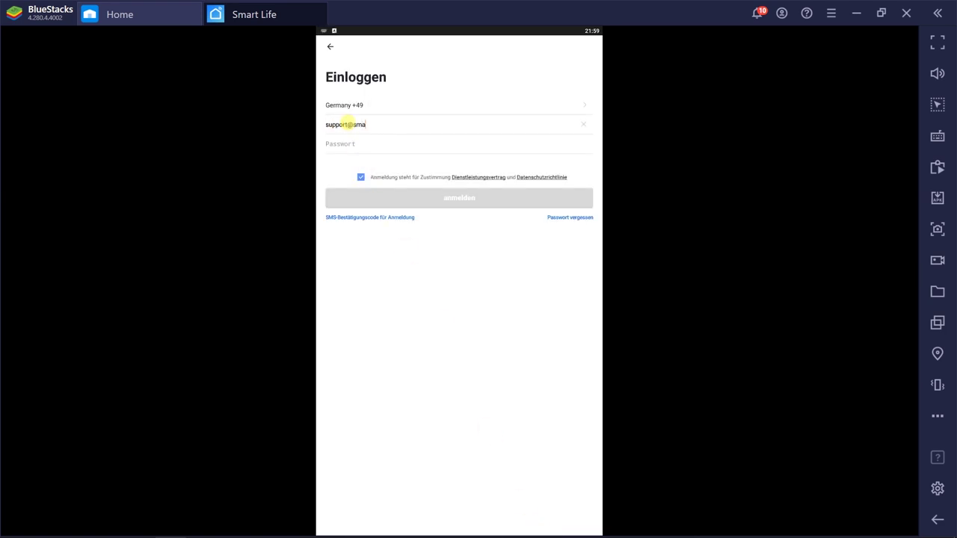
type("********8")
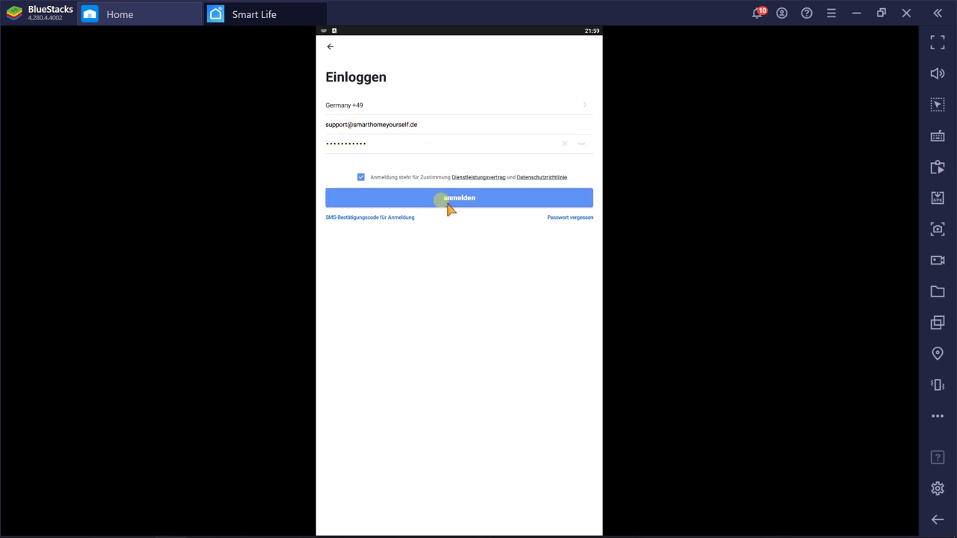
left_click(448, 200)
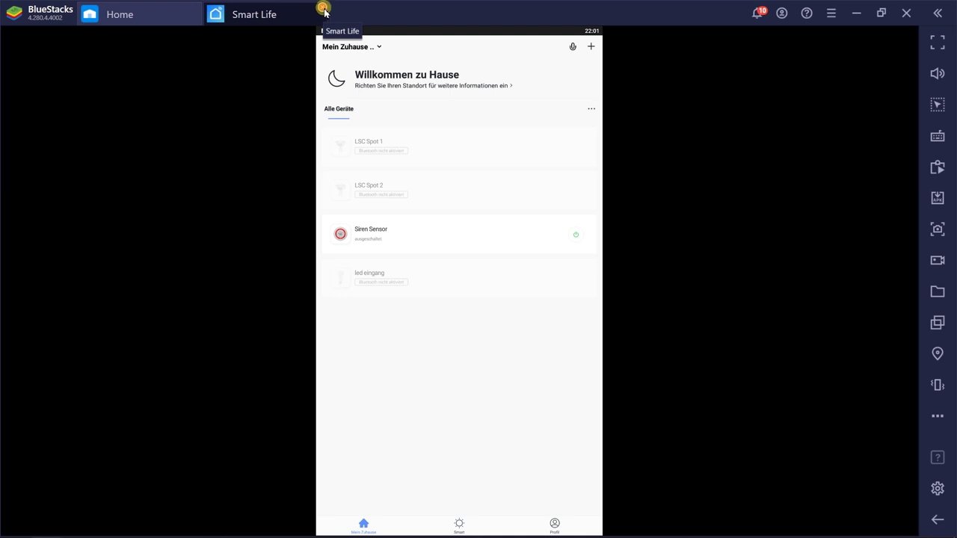
Step: Close Smart Life, minimize BlueStacks and download BSTweaker67130.zip from bstweaker.tk in Chrome
left_click(323, 10)
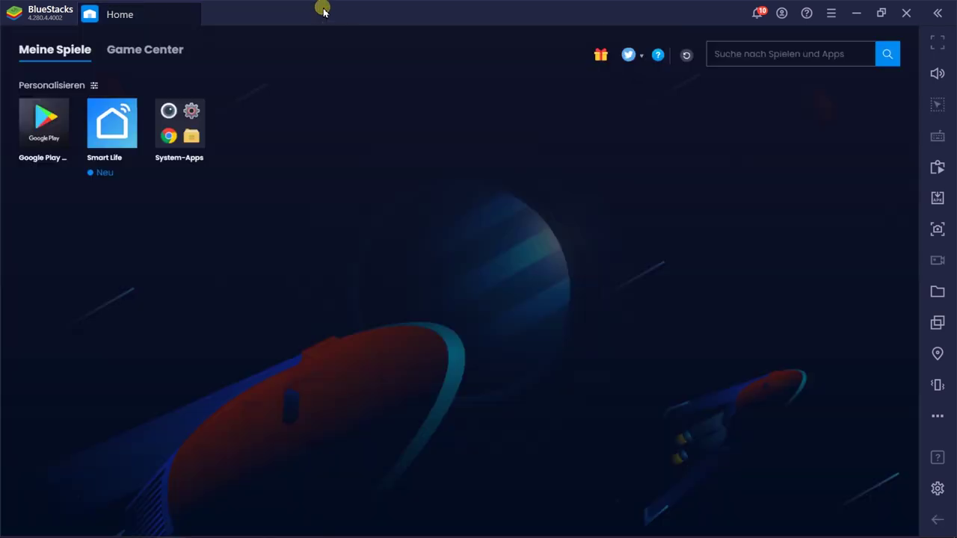
left_click(856, 14)
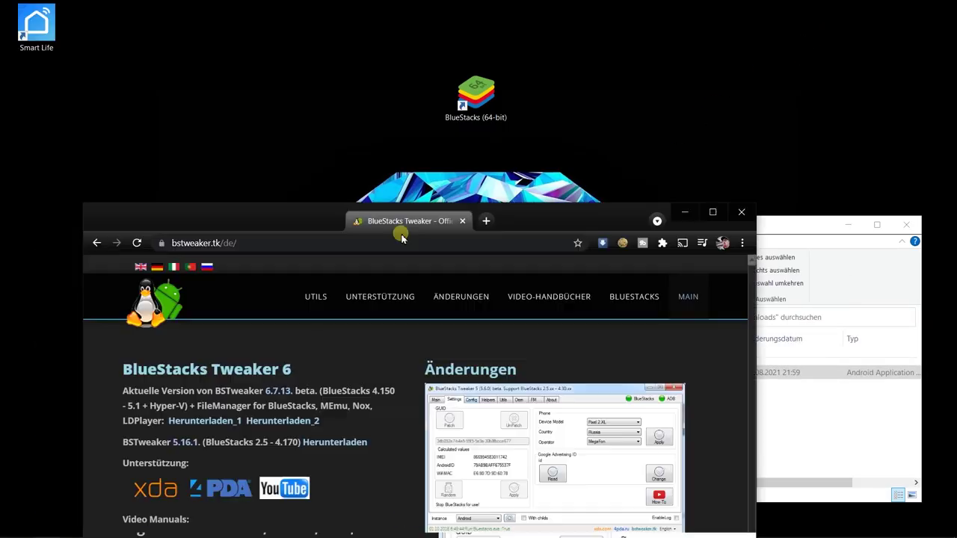
left_click_drag(400, 231, 135, 45)
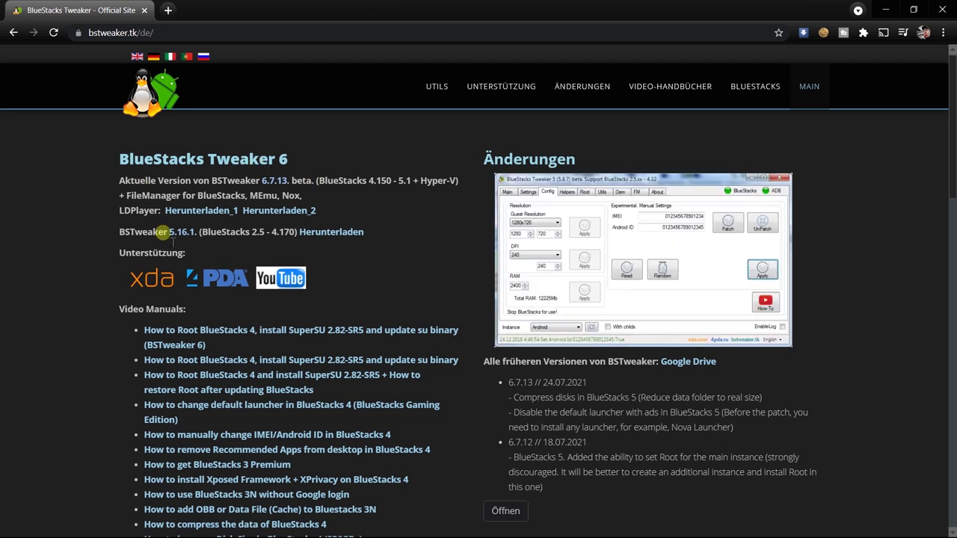
left_click(193, 211)
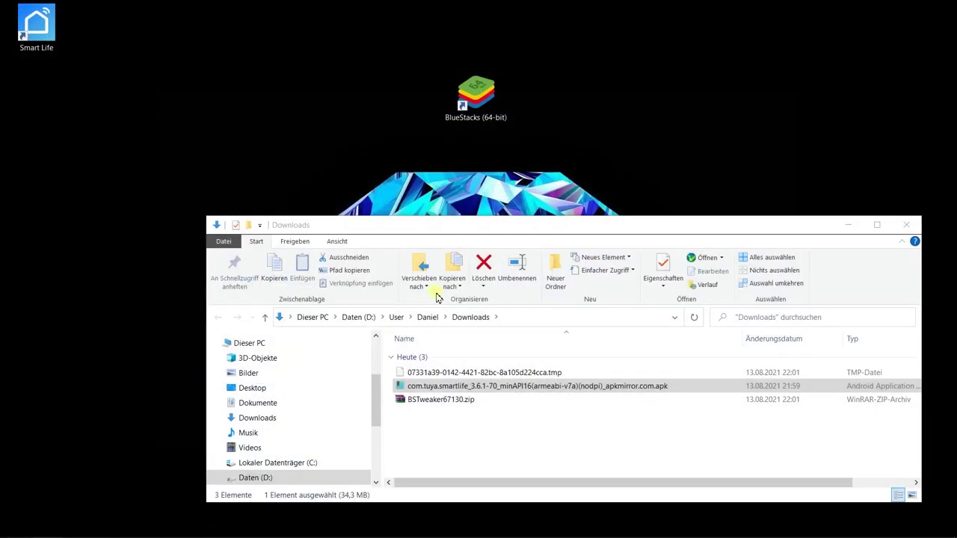
Step: Extract the BSTweaker6 folder from BSTweaker67130.zip onto the desktop and open it
double_click(437, 404)
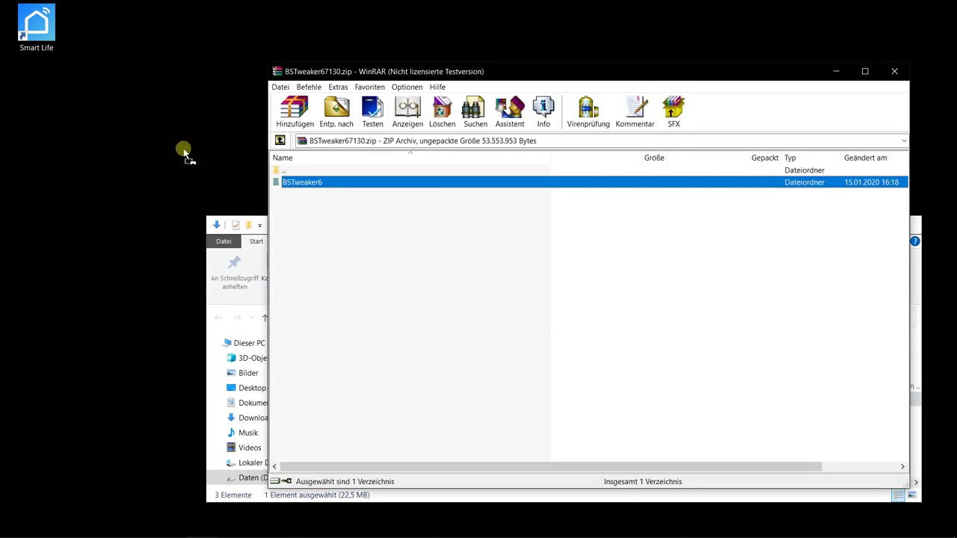
left_click_drag(185, 153, 184, 150)
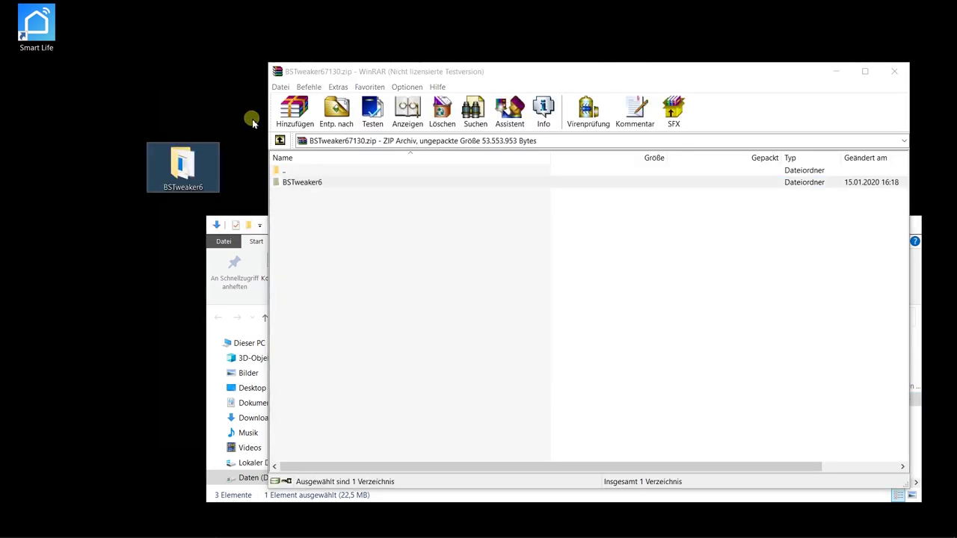
double_click(277, 71)
double_click(187, 166)
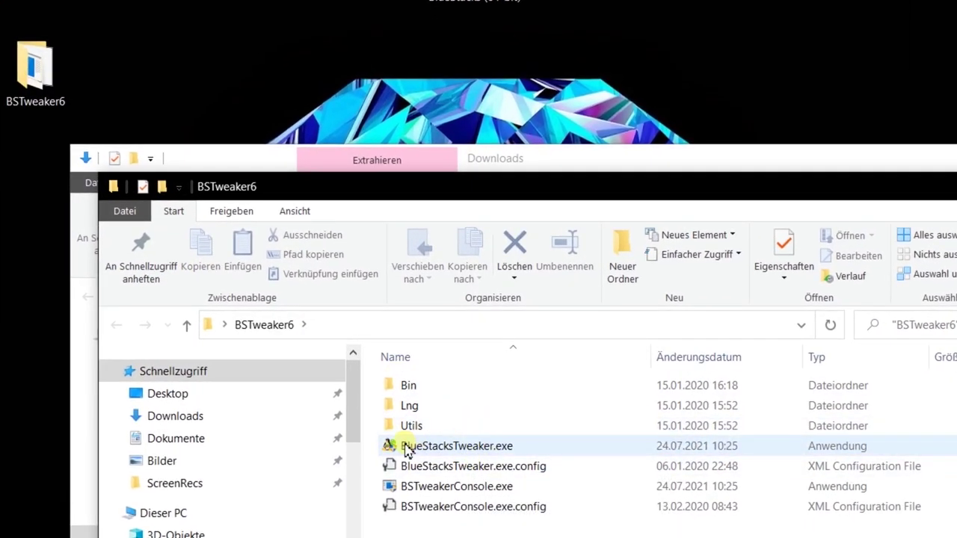
Step: Launch BlueStacksTweaker.exe, running it anyway past SmartScreen and allowing it to make changes
double_click(462, 447)
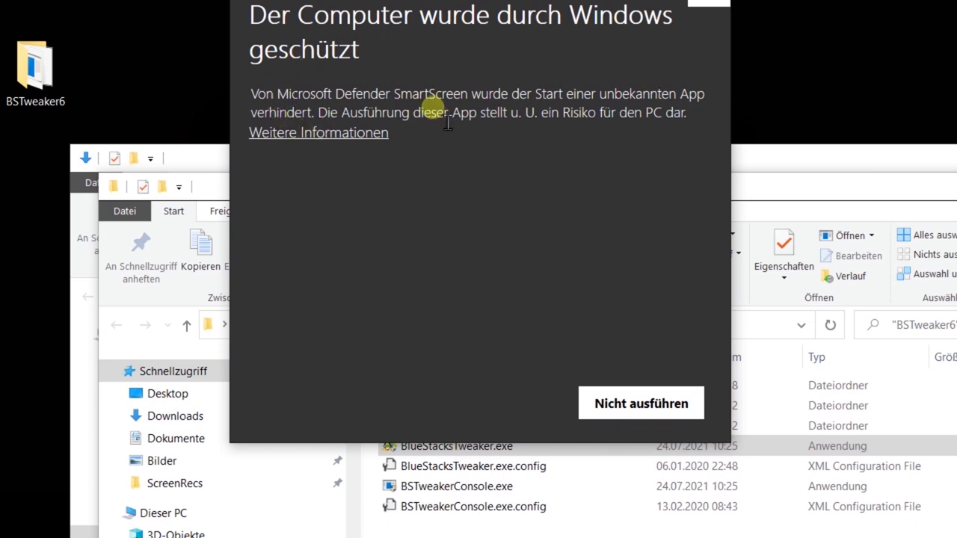
left_click(322, 135)
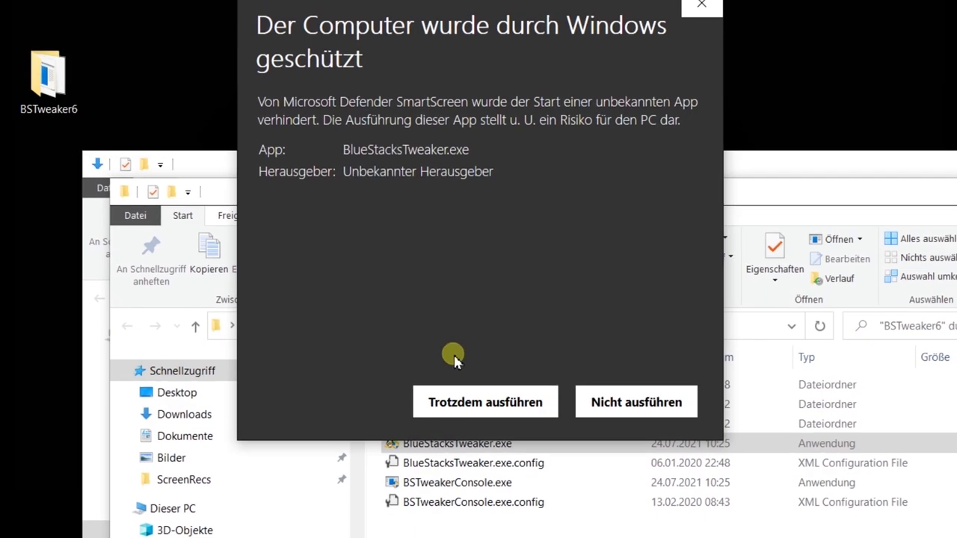
left_click(470, 402)
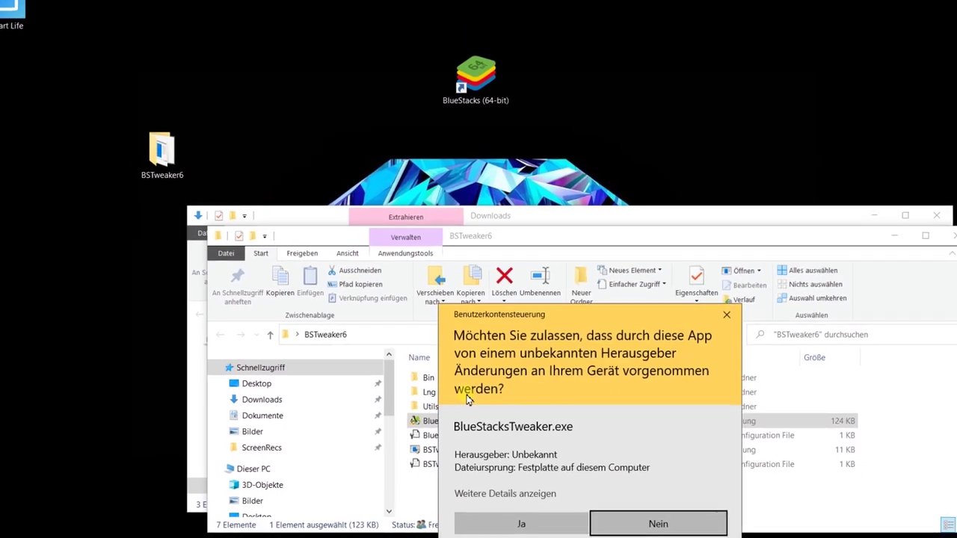
left_click(509, 521)
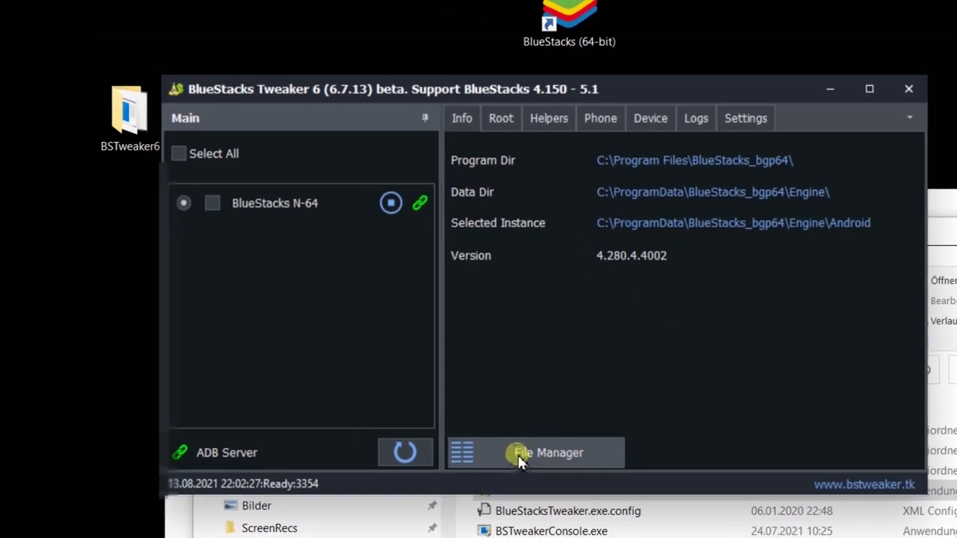
Step: In Tweaker's File Manager, navigate to /data/data/com.tuya.smartlife/shared_prefs
left_click(494, 460)
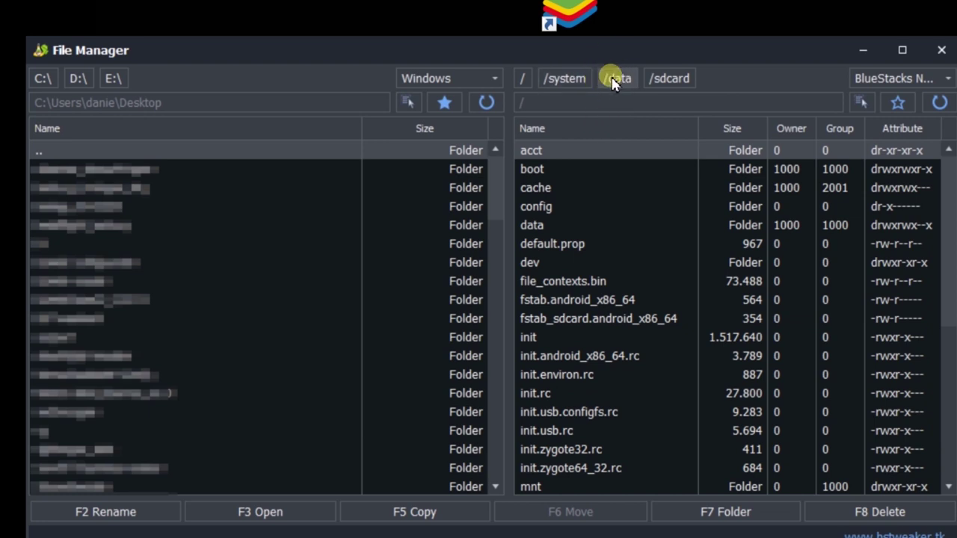
left_click(616, 83)
scroll(572, 397, "down", 4)
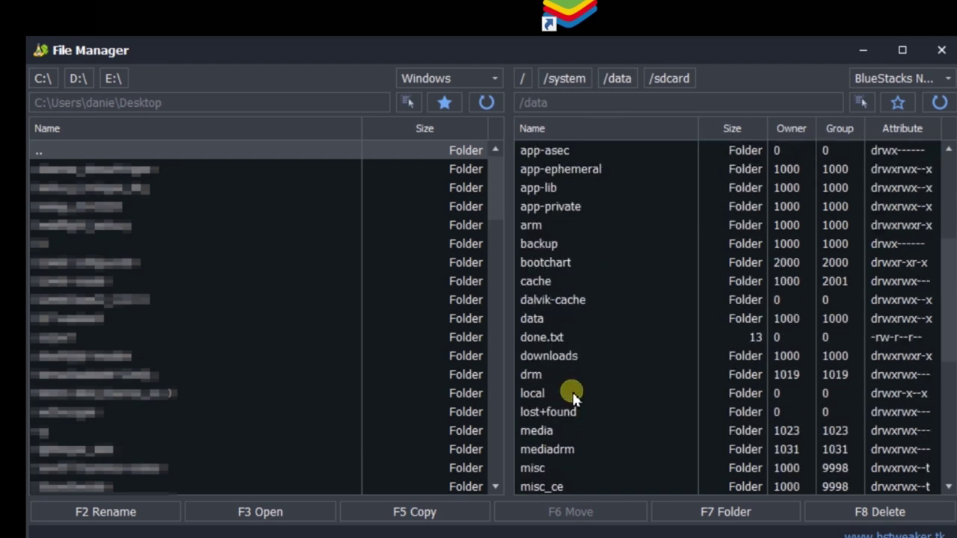
double_click(535, 319)
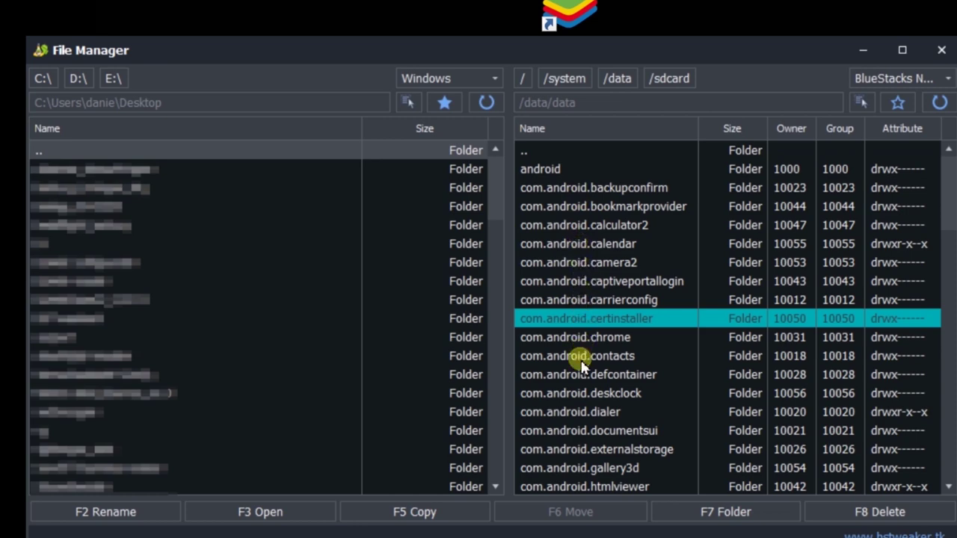
scroll(578, 396, "down", 15)
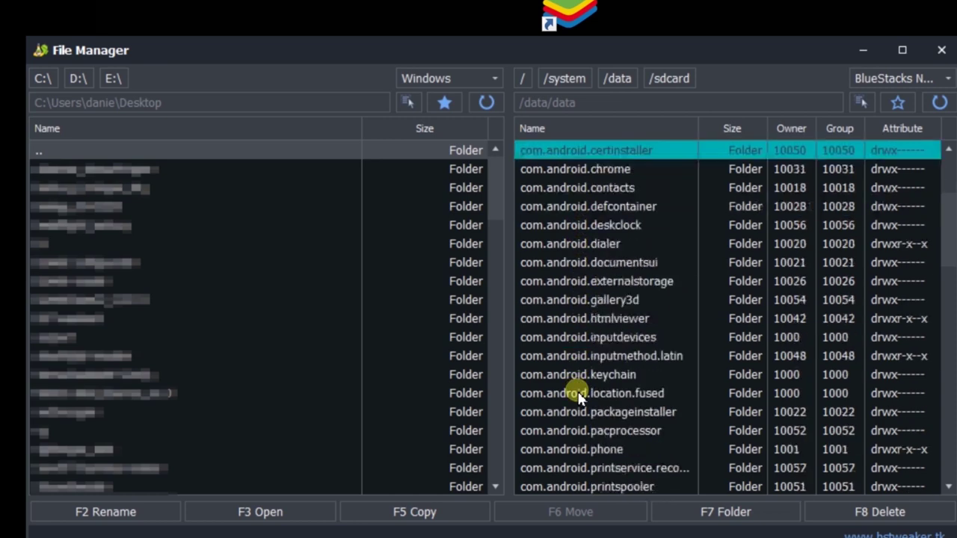
scroll(578, 397, "down", 5)
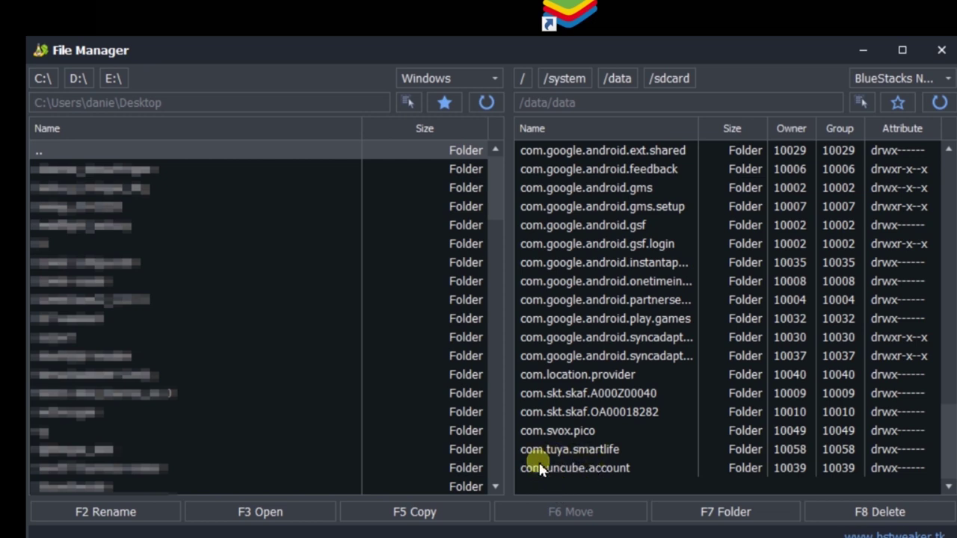
double_click(594, 451)
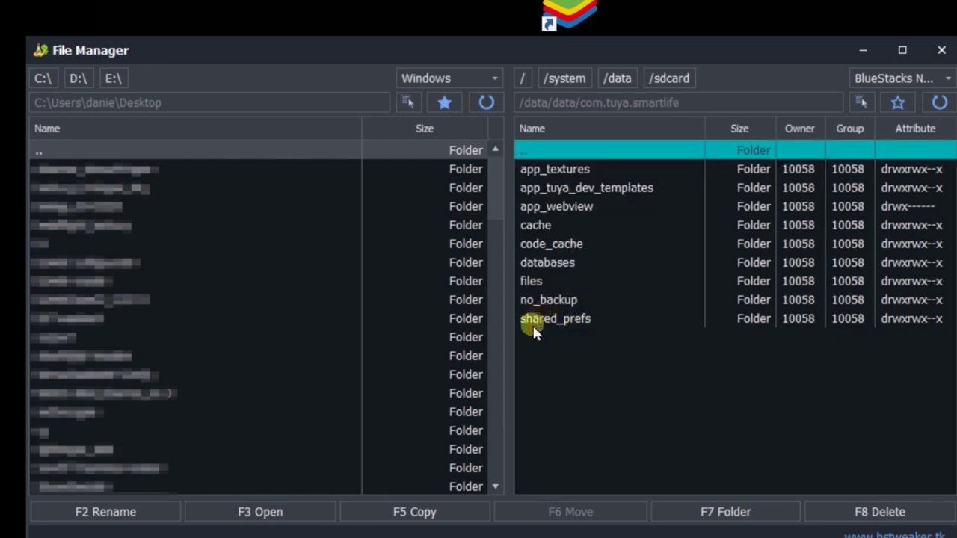
double_click(556, 318)
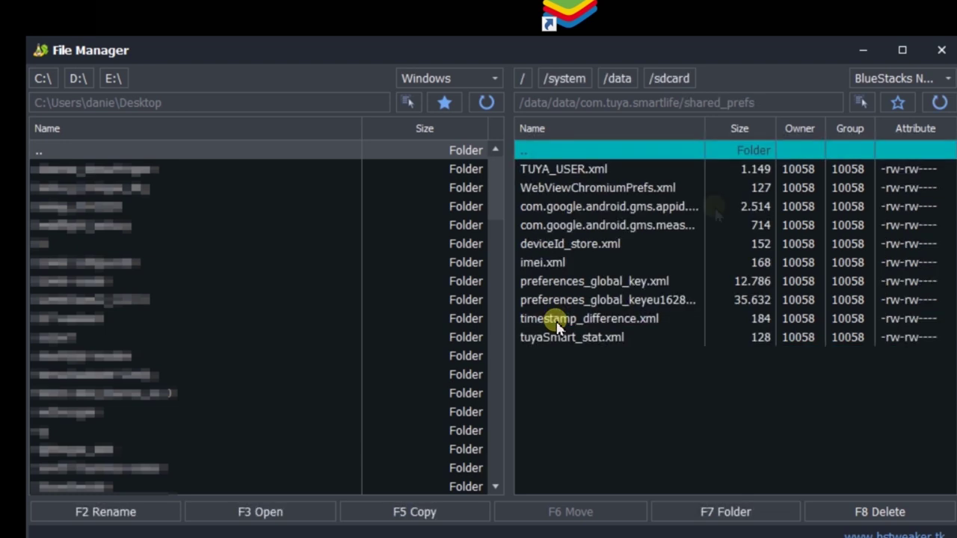
Step: Copy the preferences_global_keyeu XML file to the desktop and close File Manager
left_click_drag(705, 128, 784, 142)
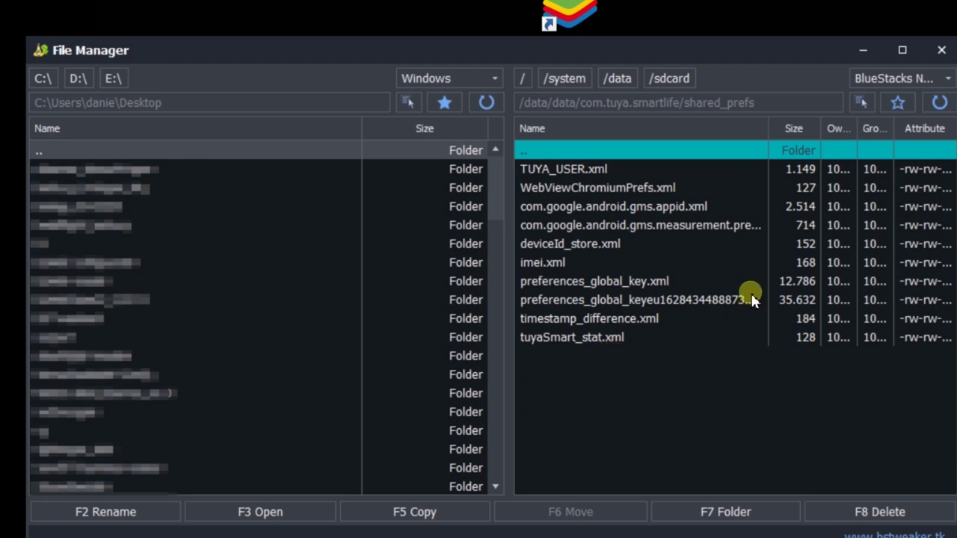
left_click(677, 303)
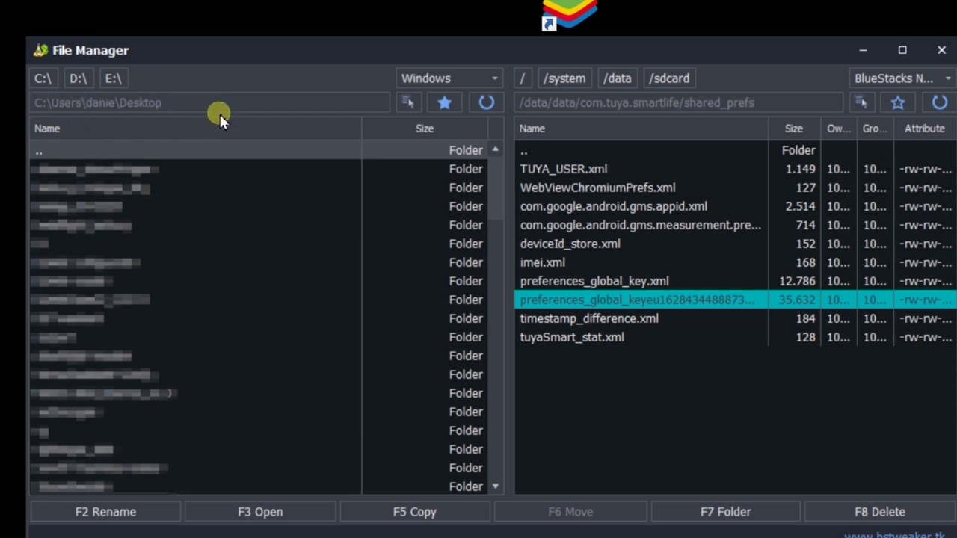
left_click(430, 516)
left_click(657, 336)
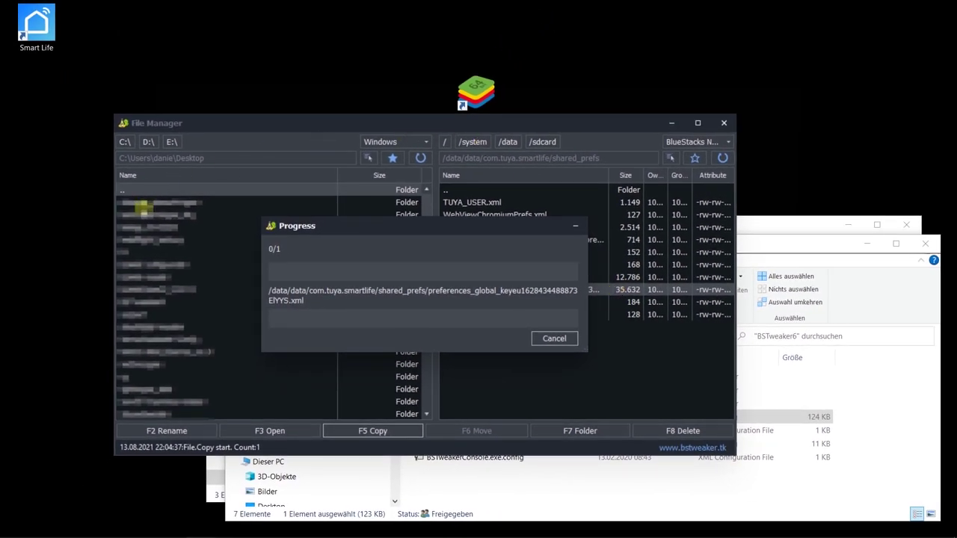
left_click(725, 125)
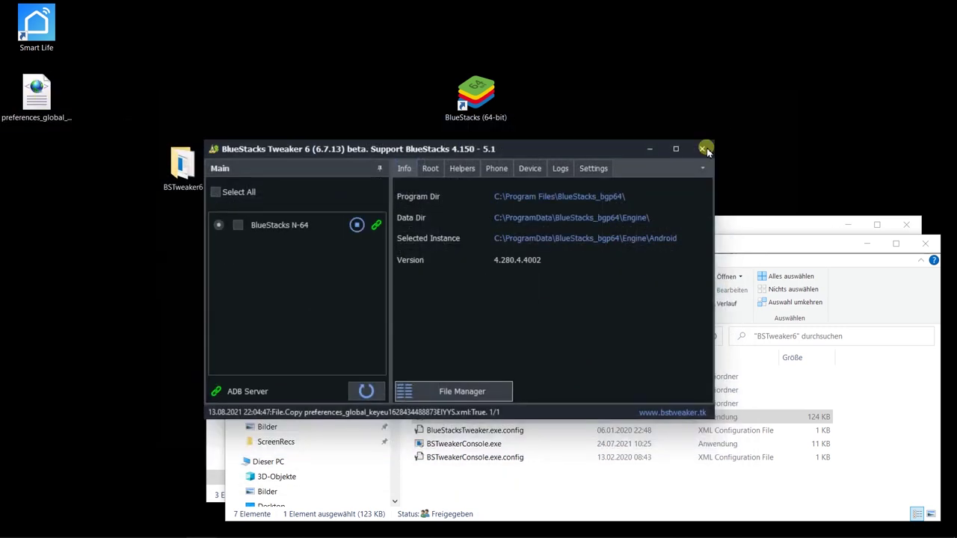
Step: Open the copied preferences XML in Notepad++ and scroll right through its s_home_data device entries
left_click(702, 152)
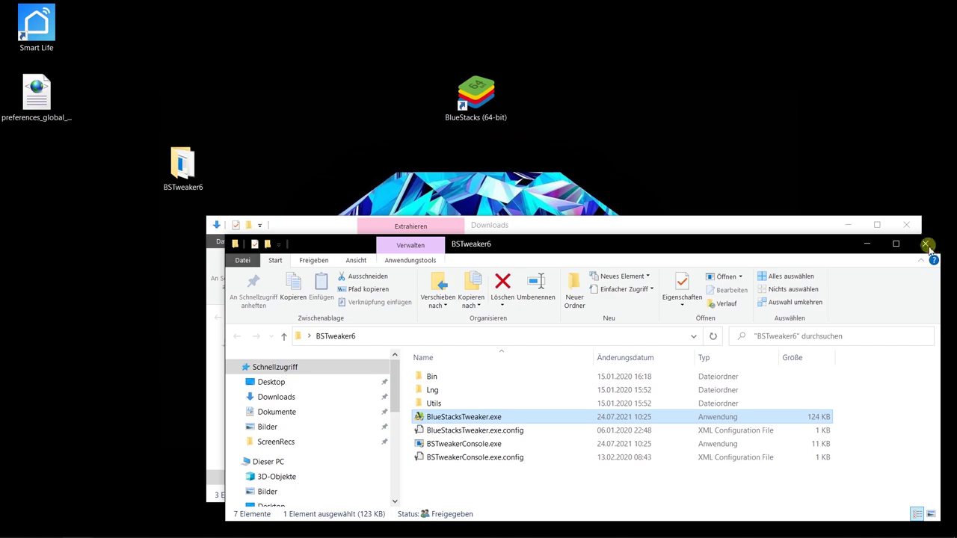
left_click(925, 244)
right_click(46, 110)
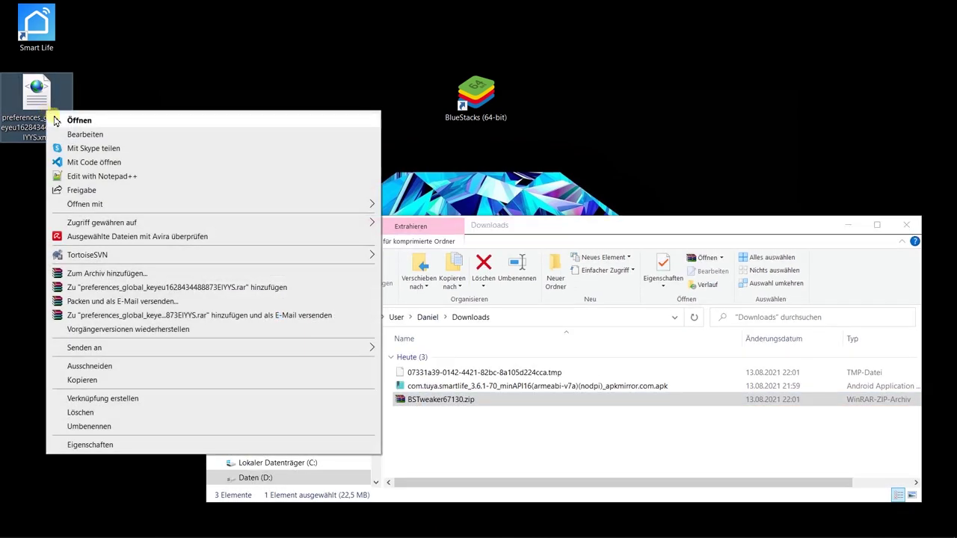
left_click(85, 177)
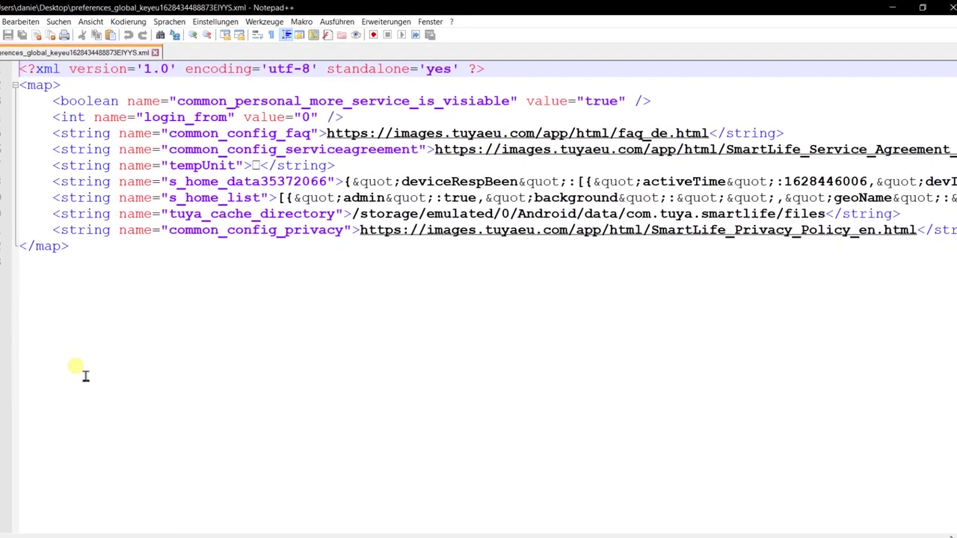
scroll(79, 196, "right", 10)
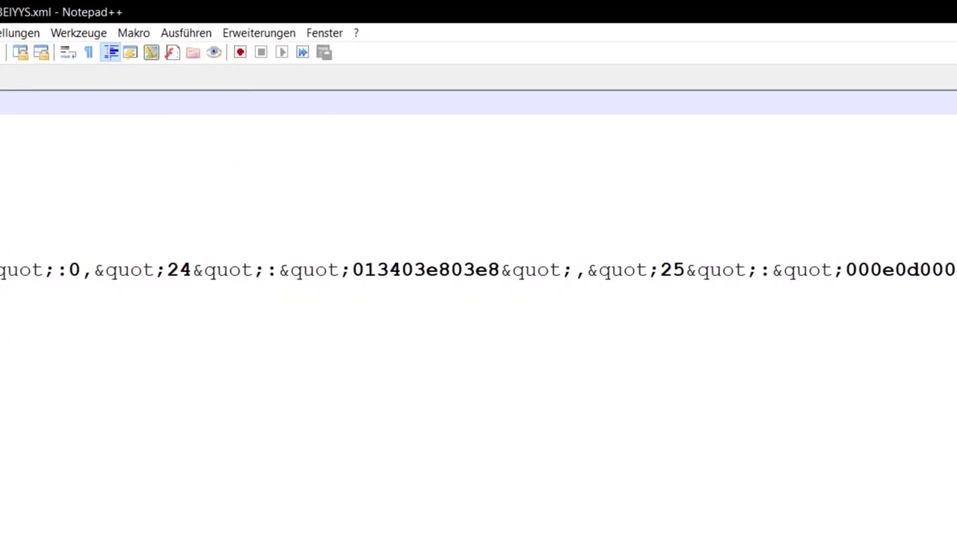
scroll(479, 299, "right", 20)
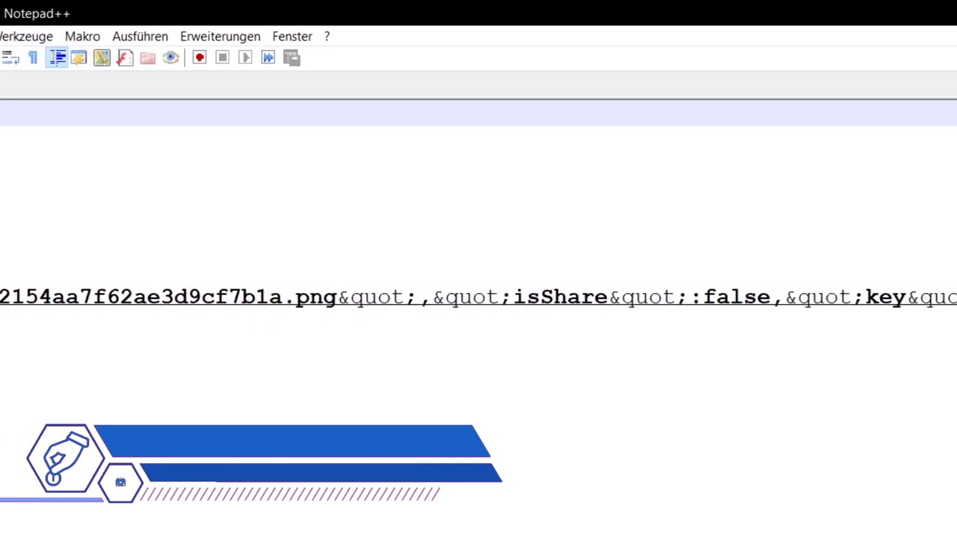
scroll(478, 299, "right", 20)
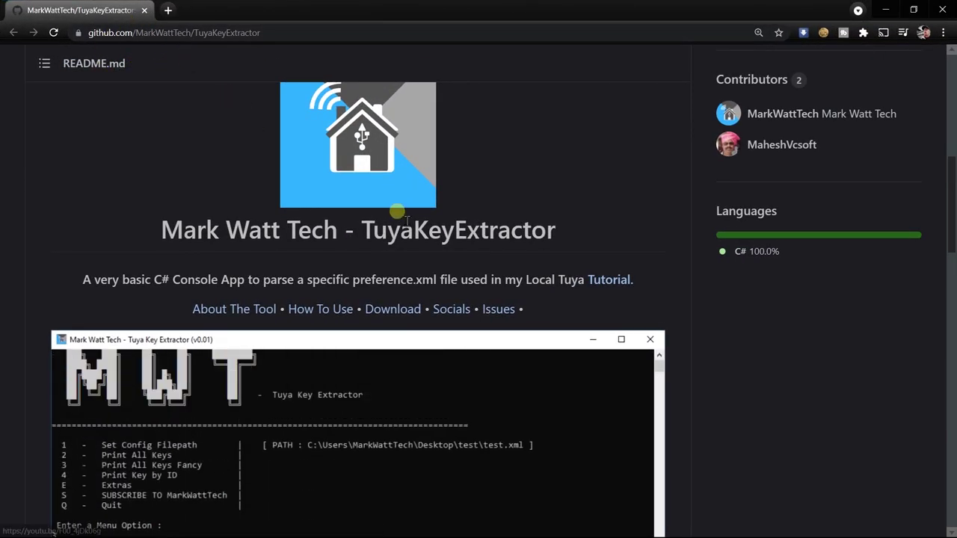
Step: Download the TuyaKeyExtractor repository from GitHub using Code > Download ZIP
scroll(357, 278, "down", 3)
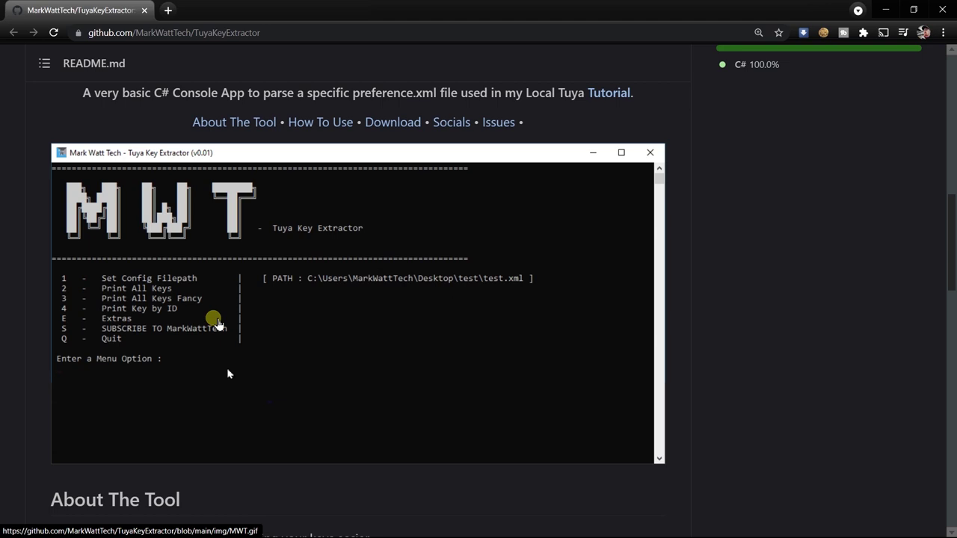
scroll(487, 331, "up", 8)
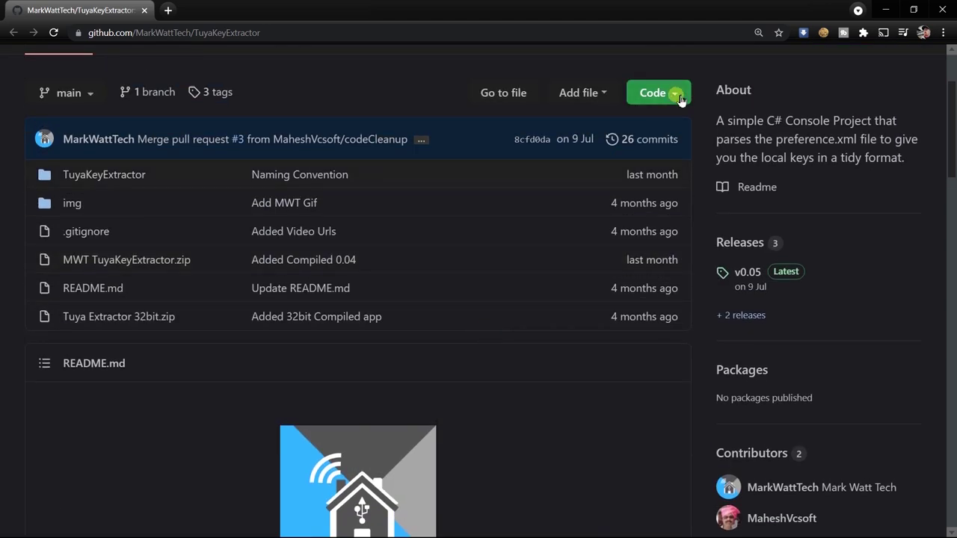
left_click(679, 97)
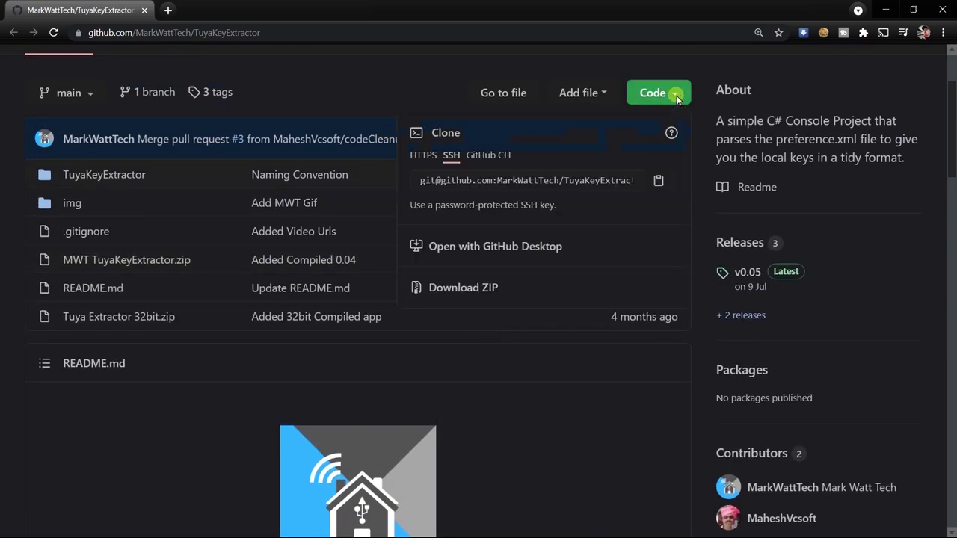
left_click(489, 288)
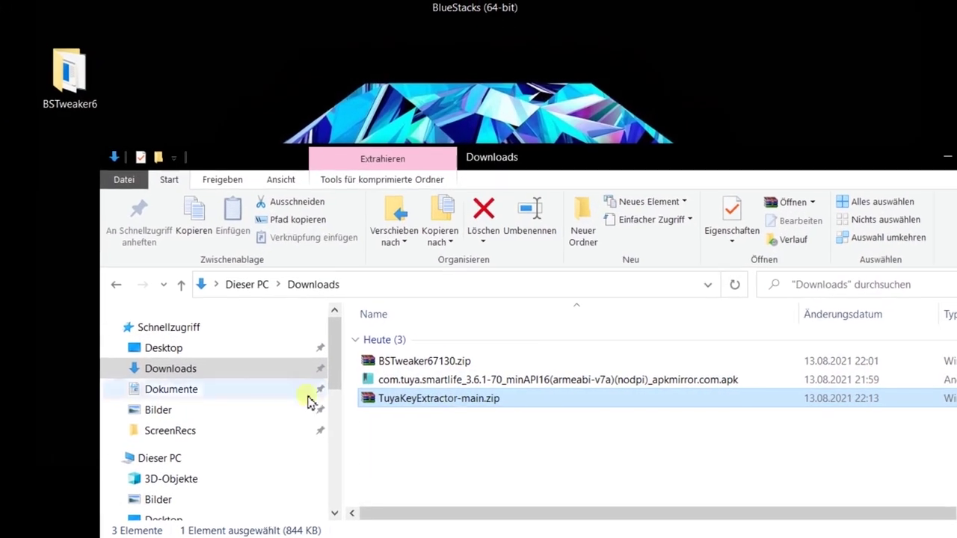
Step: Extract TuyaKeyExtractor-main.zip into Downloads and open the TuyaKeyExtractor-main folder
right_click(445, 400)
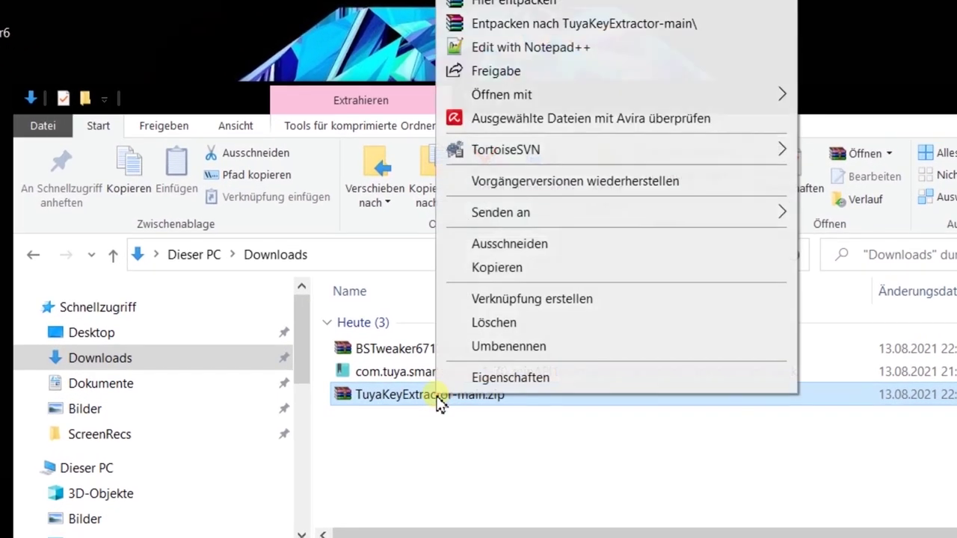
left_click(516, 3)
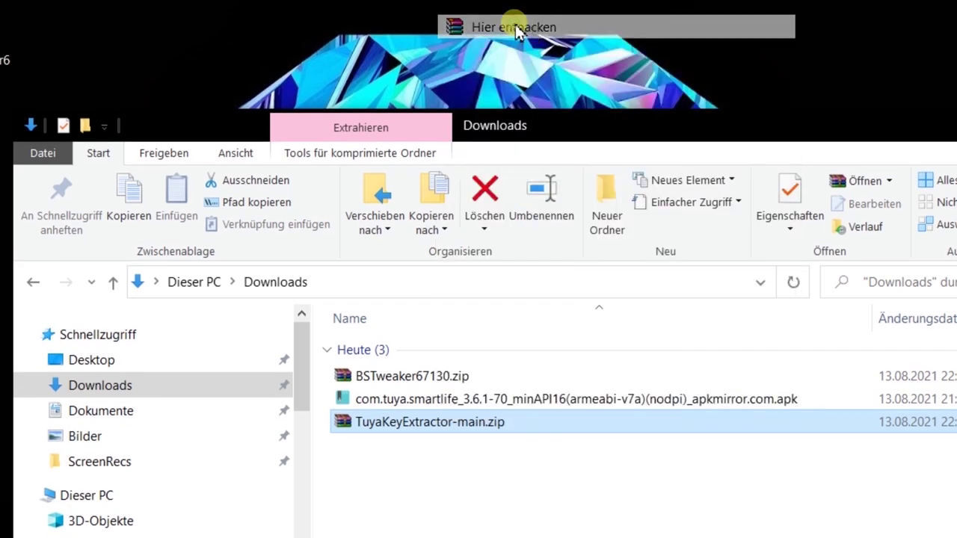
left_click(434, 477)
double_click(437, 488)
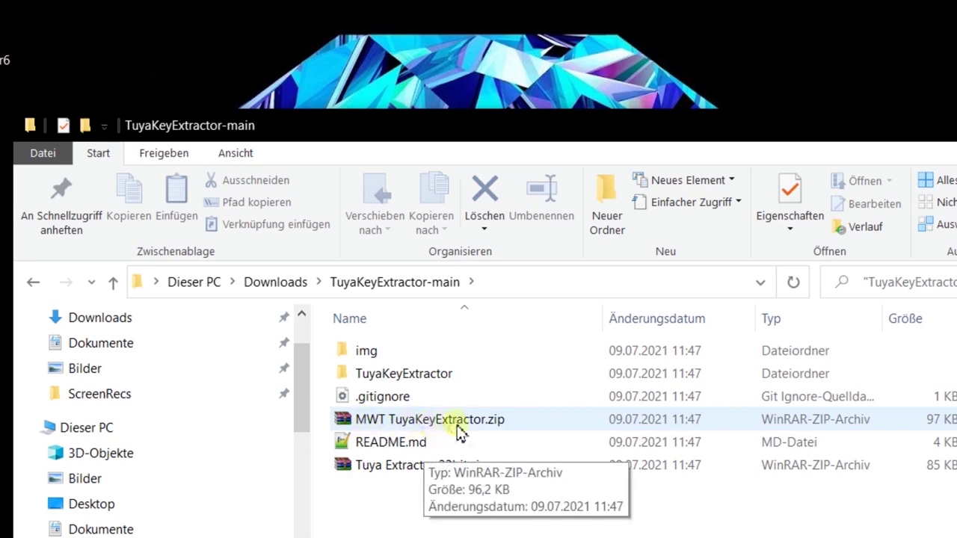
Step: Extract MWT TuyaKeyExtractor.zip and launch TuyaKeyExtractor.exe from the v0.04 folder, expanding the SmartScreen details
right_click(483, 425)
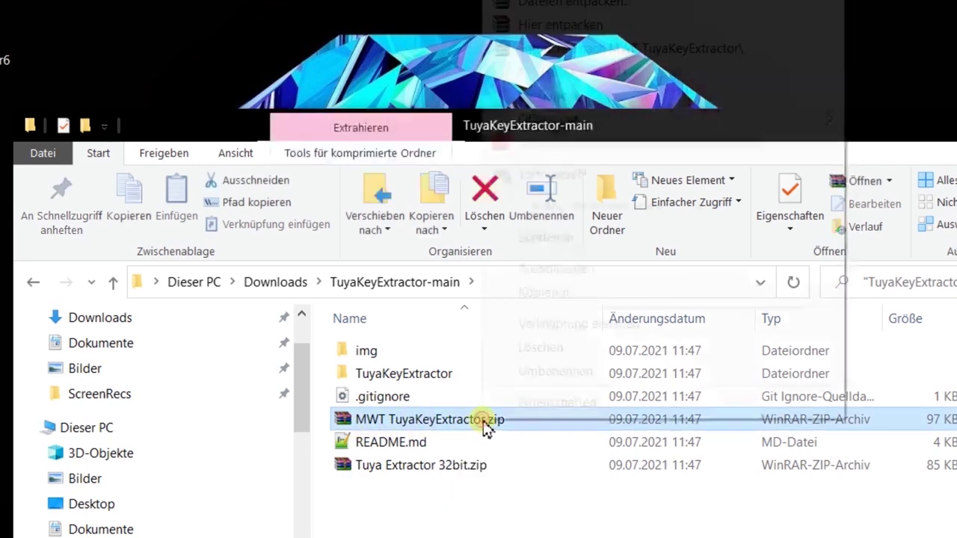
left_click(556, 26)
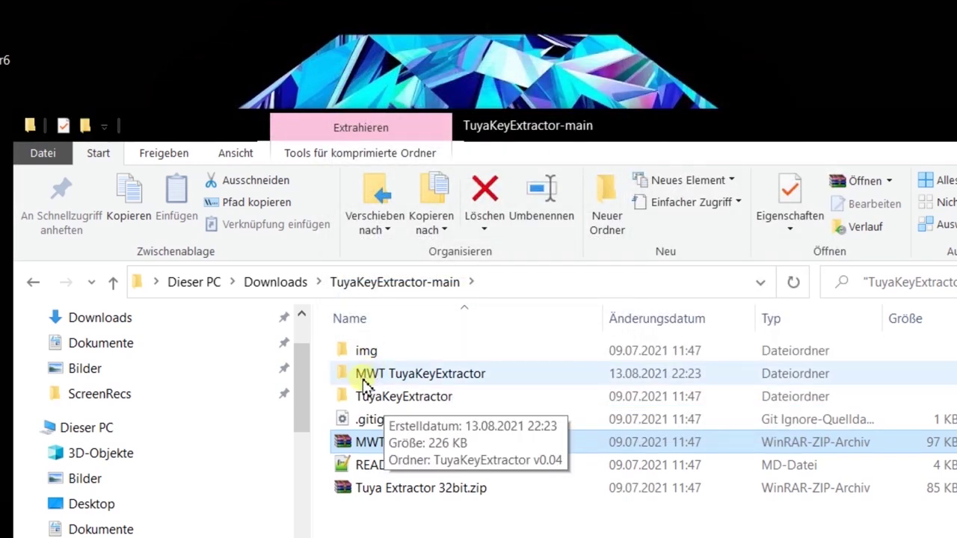
double_click(469, 383)
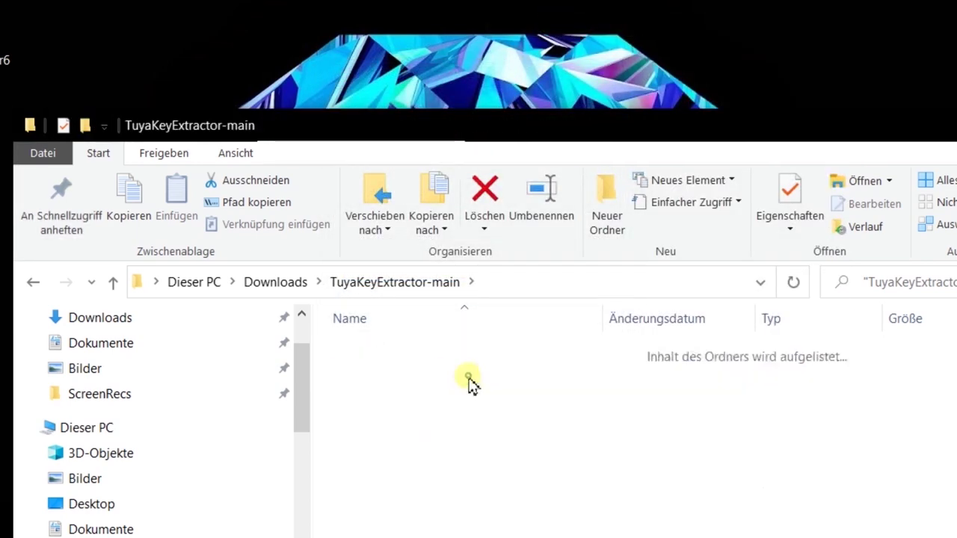
double_click(463, 361)
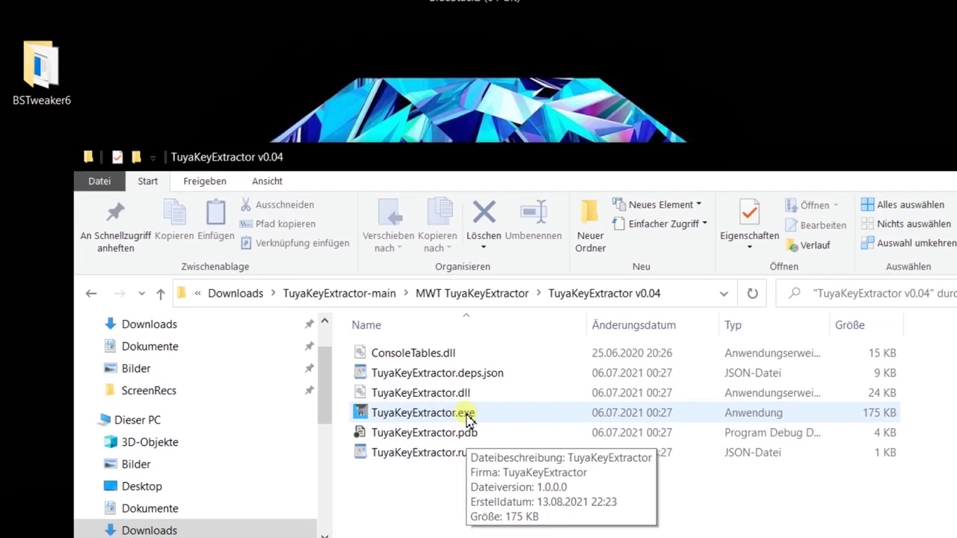
double_click(464, 423)
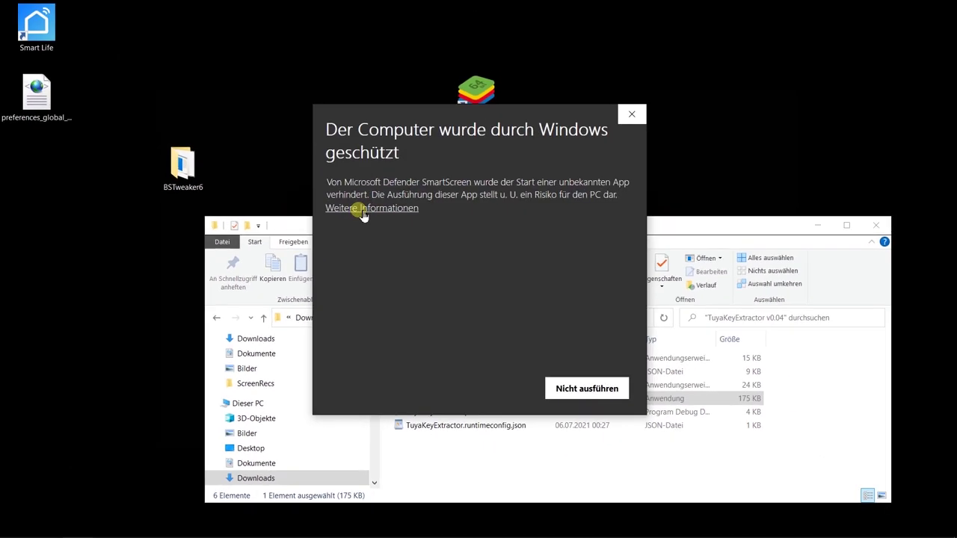
left_click(361, 213)
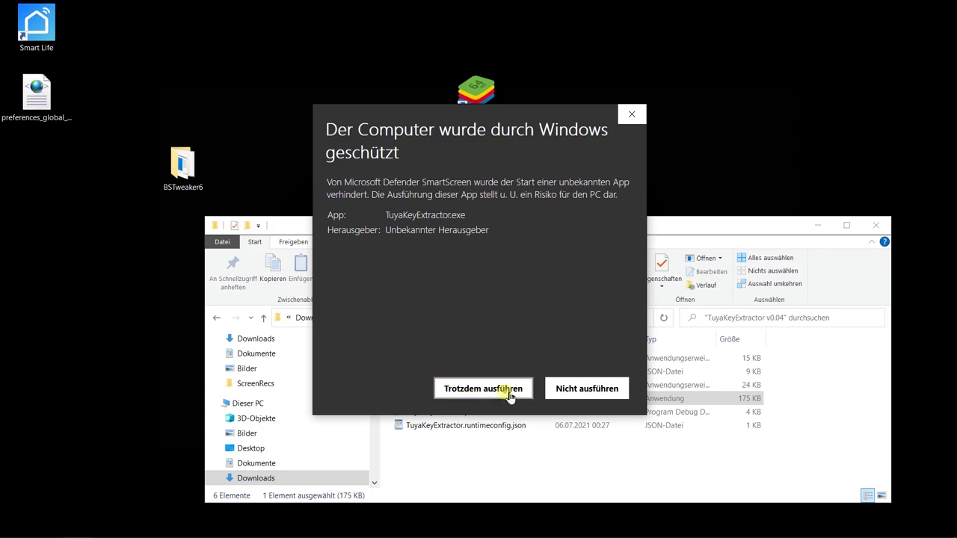
Step: Run Tuya Key Extractor v0.04 anyway past SmartScreen and reposition its console window
left_click(511, 392)
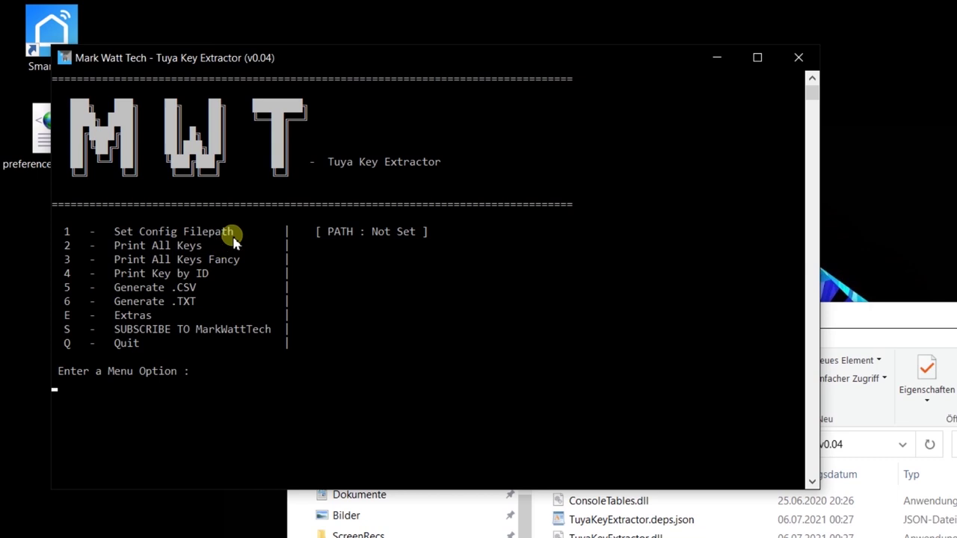
left_click_drag(158, 58, 231, 64)
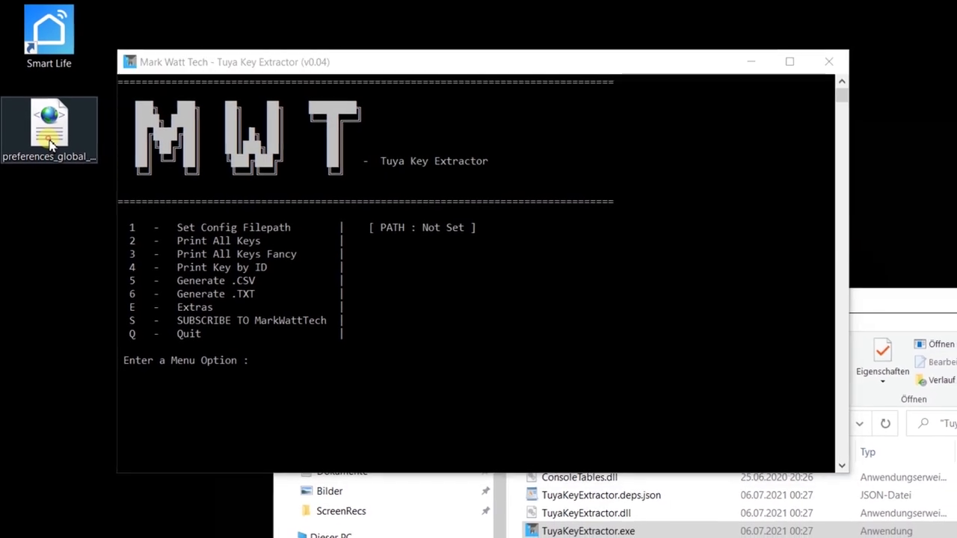
right_click(52, 150)
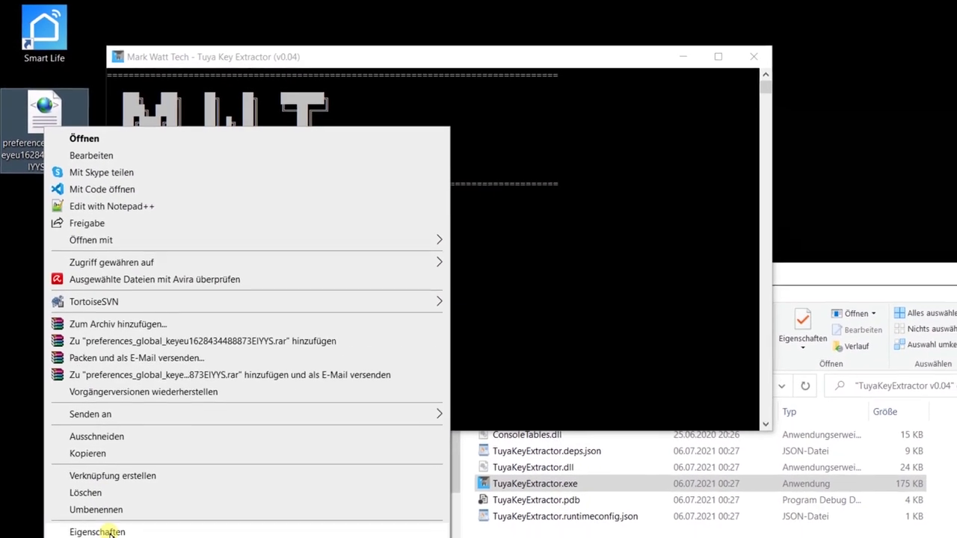
Step: Copy the XML file's folder location from Properties and paste it at the extractor's option 1 prompt
left_click(111, 532)
double_click(196, 252)
left_click_drag(200, 258, 112, 253)
key("ctrl+c")
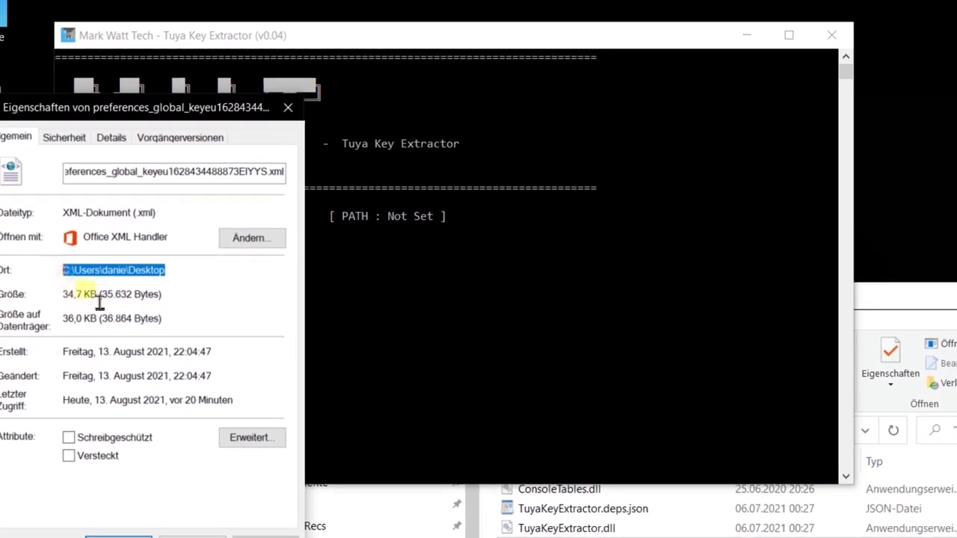
left_click(470, 252)
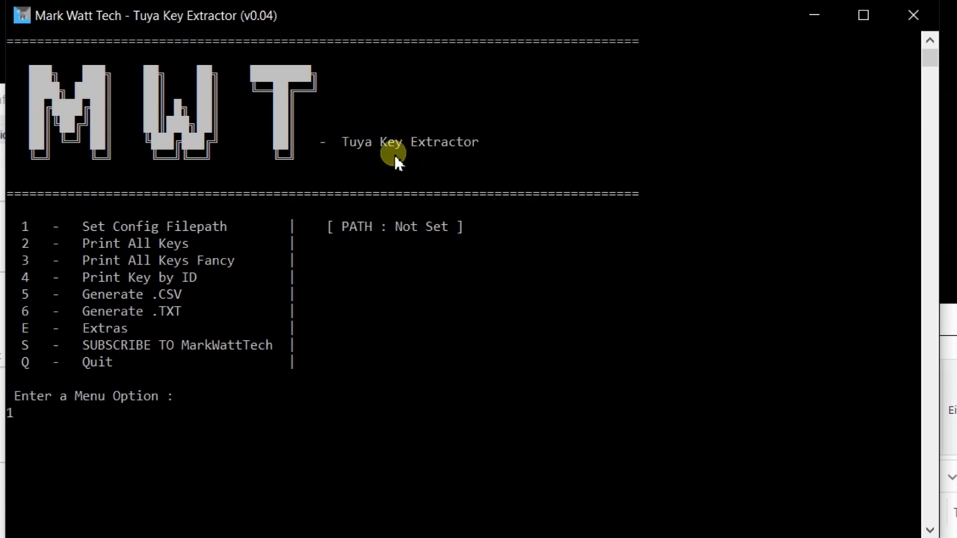
type("1")
key("Return")
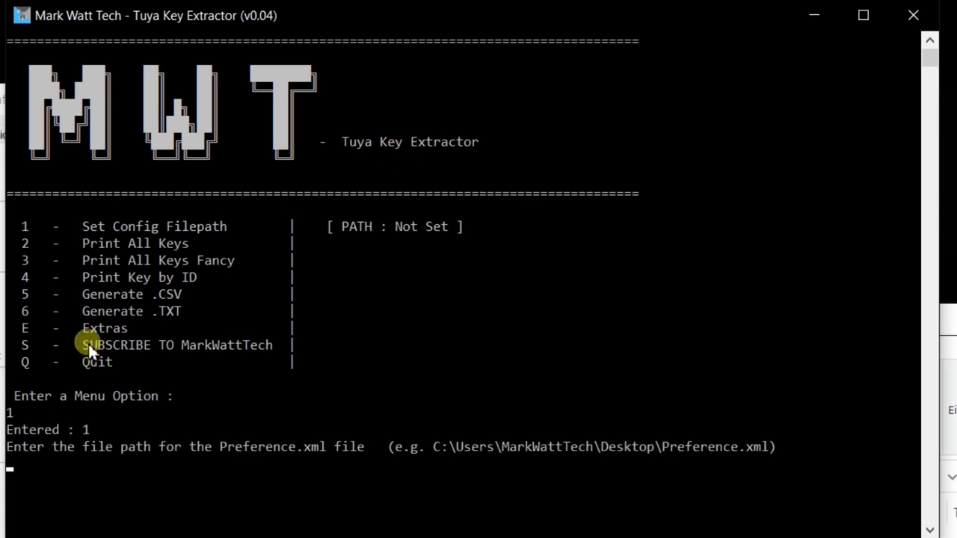
right_click(123, 441)
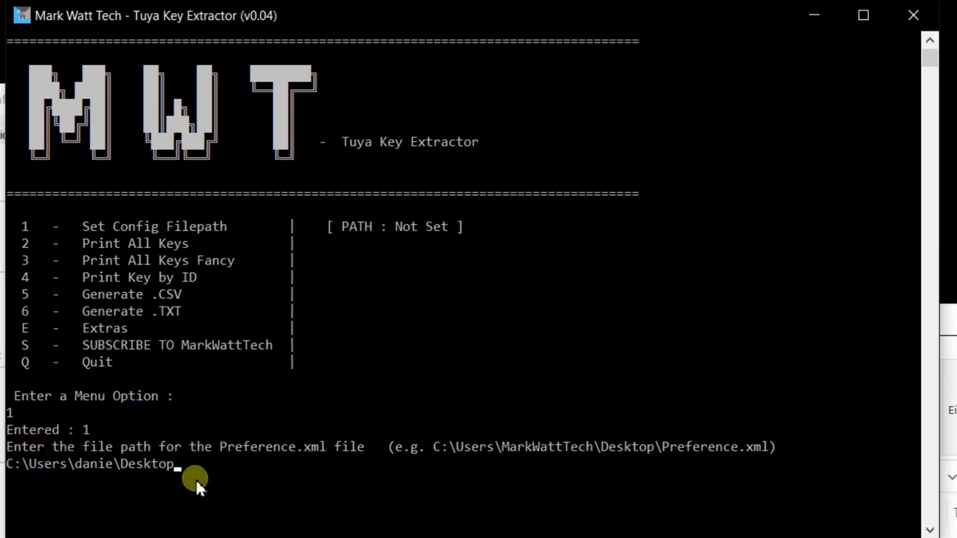
type("\\")
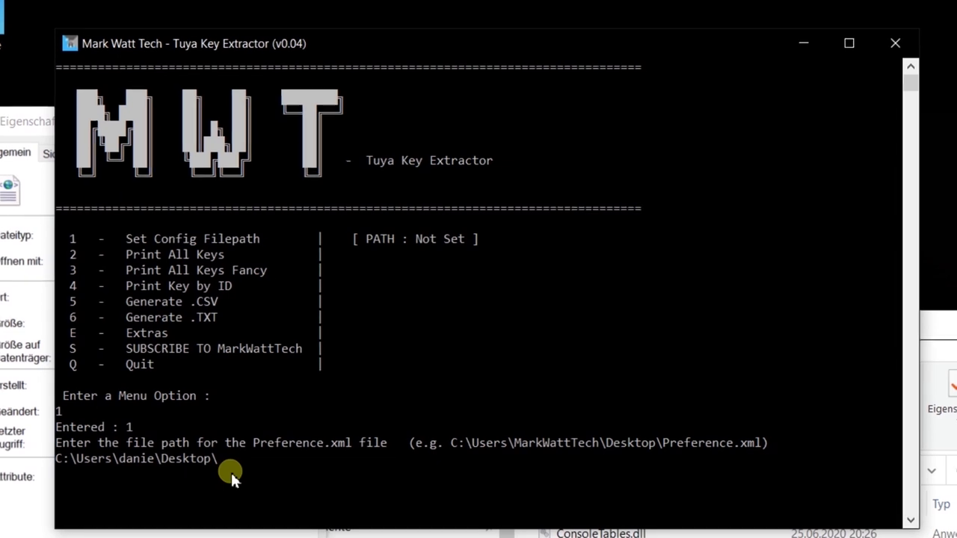
Step: Append the copied preferences_global_key file name to the path and submit it as the config file
left_click(15, 213)
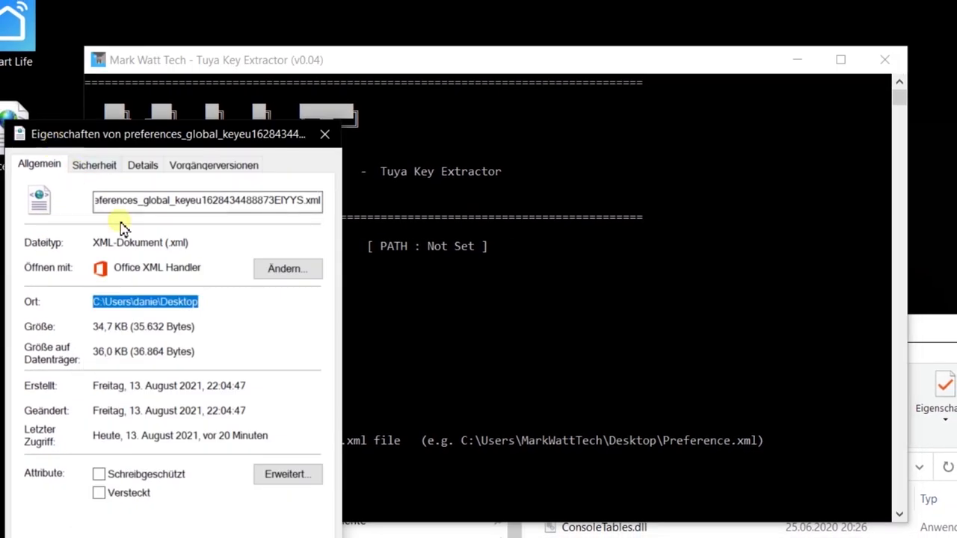
left_click(163, 217)
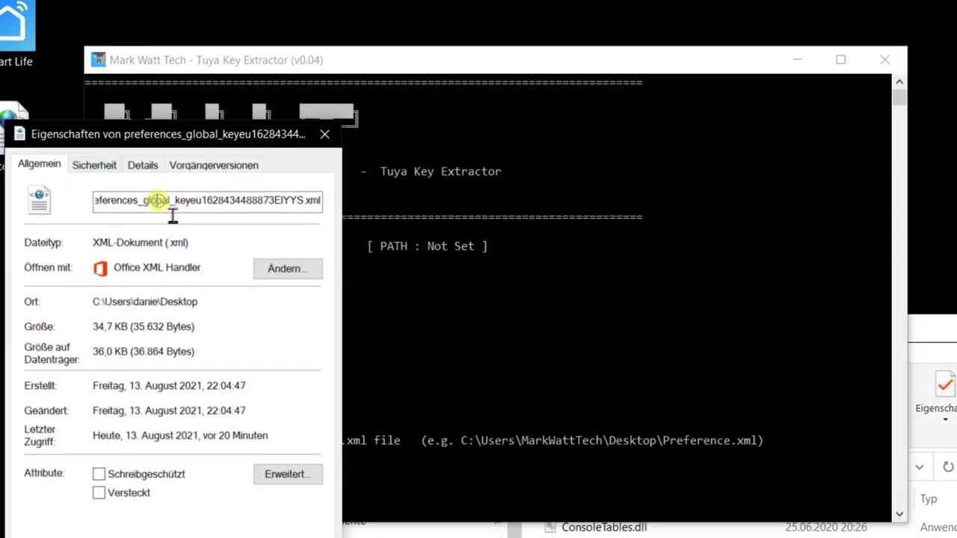
double_click(173, 213)
right_click(166, 210)
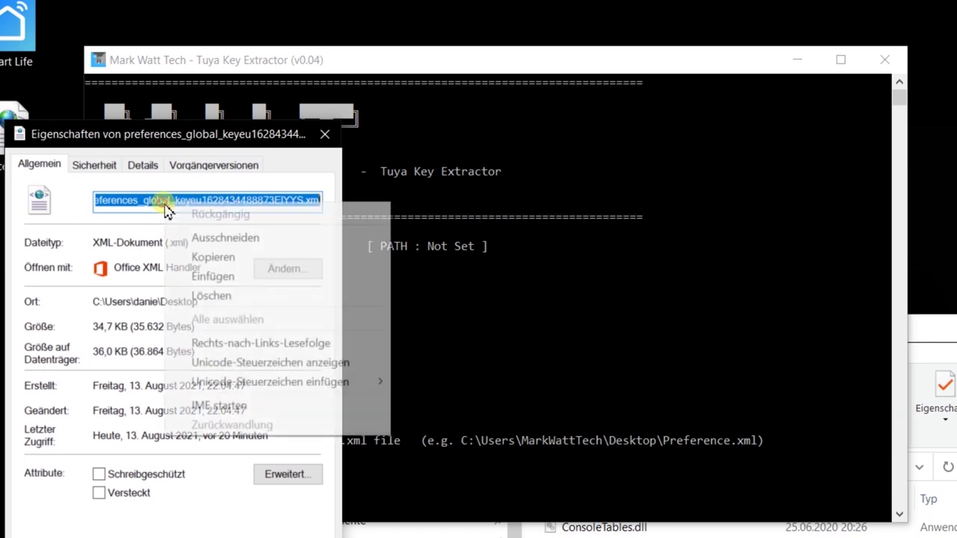
left_click(213, 256)
left_click(485, 404)
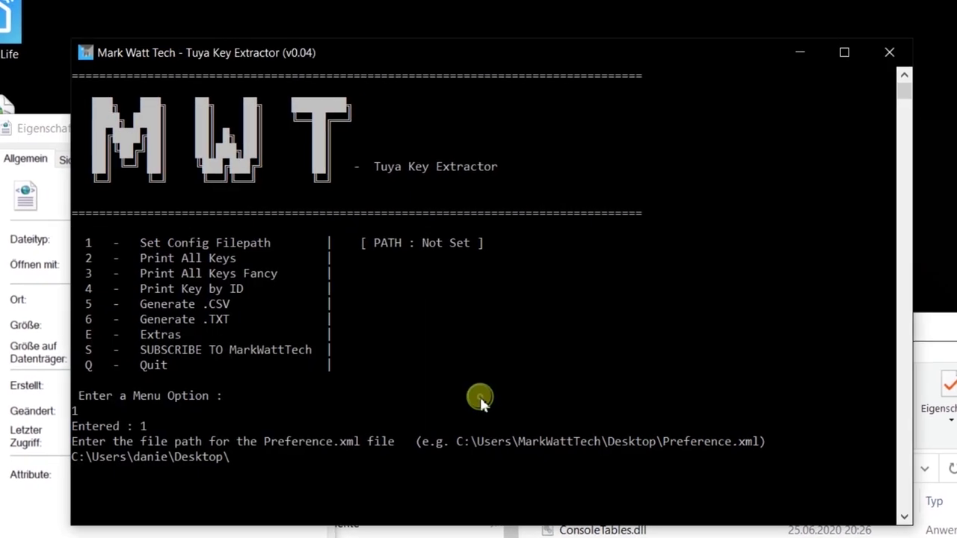
right_click(479, 458)
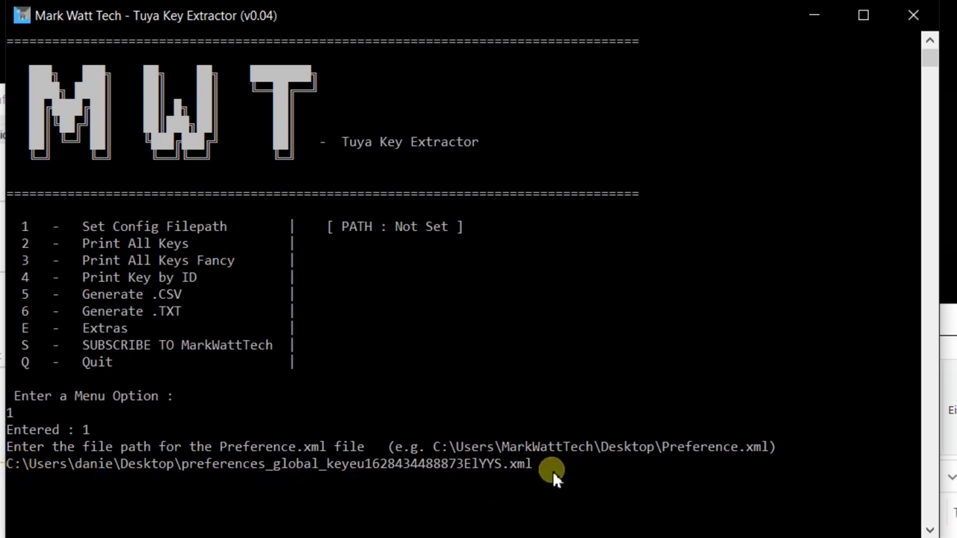
key("Return")
key("Return")
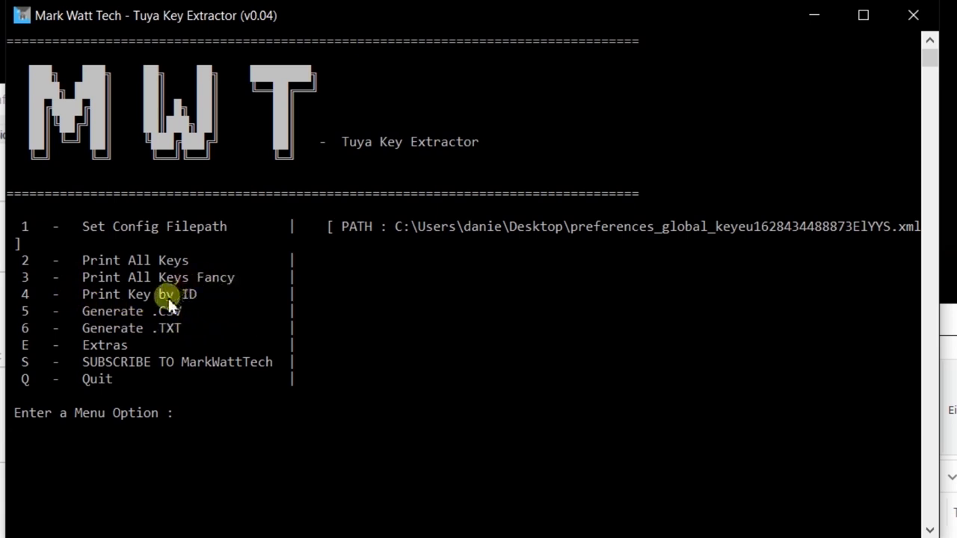
Step: Run option 2 (Print All Keys) and select the listed local keys and device IDs for all four devices
left_click(284, 294)
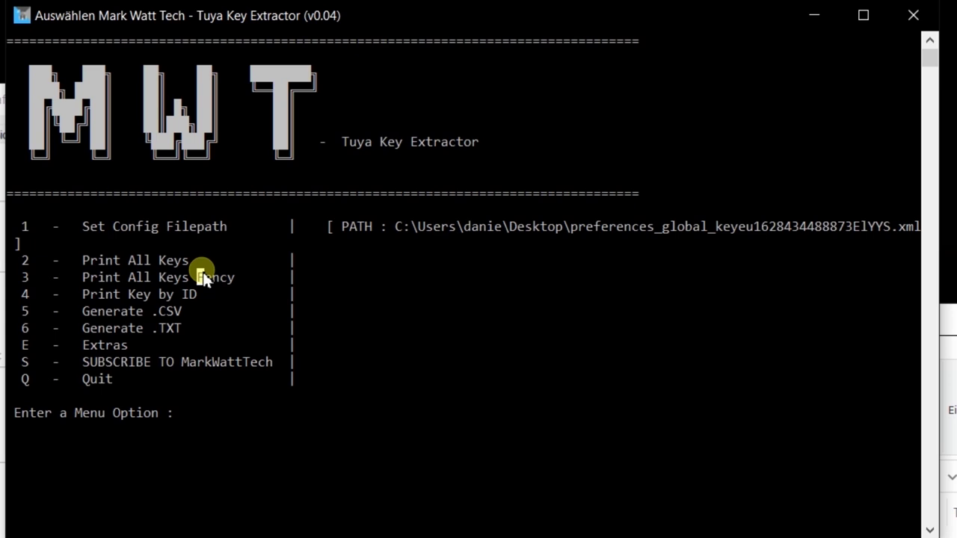
type("2")
key("Return")
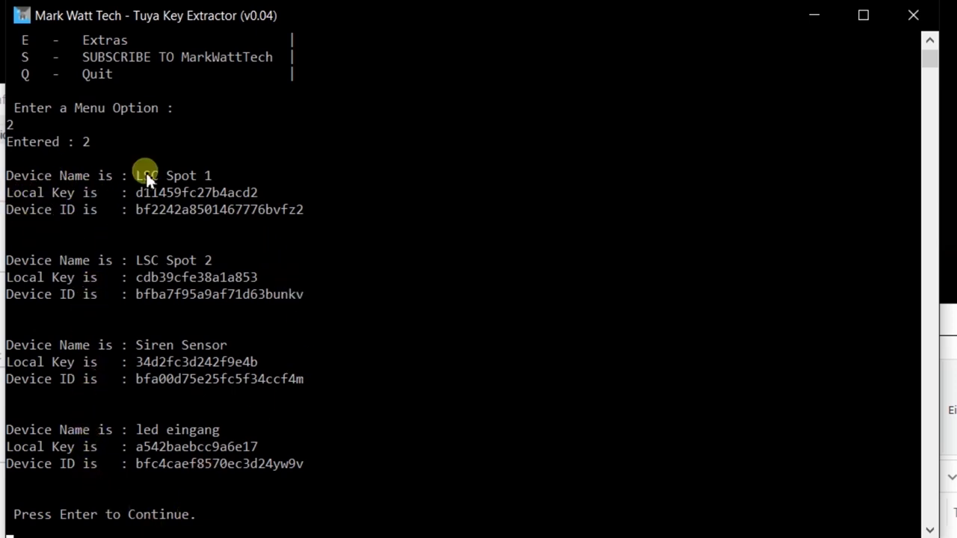
left_click_drag(9, 180, 269, 481)
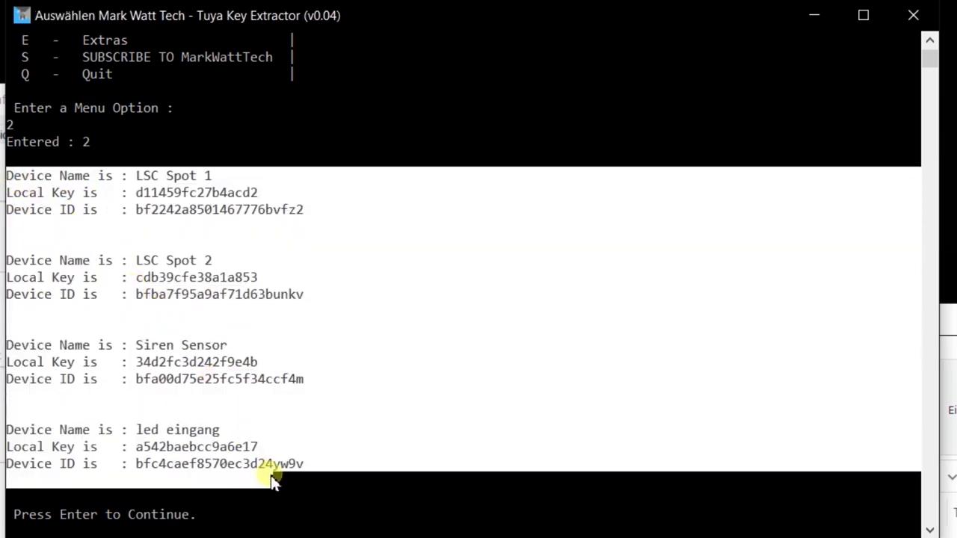
Step: Copy the extracted Tuya device names, local keys and IDs from the console window
right_click(213, 21)
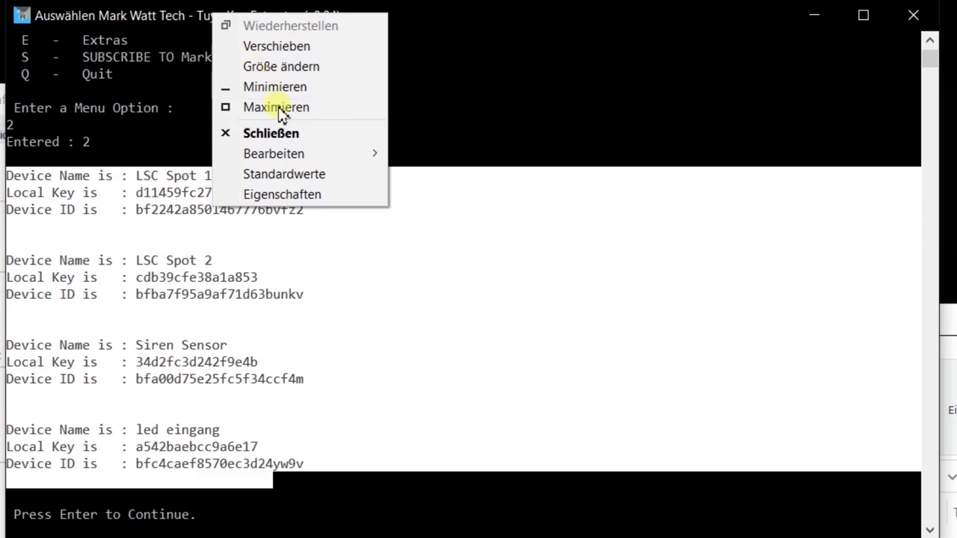
mouse_move(297, 154)
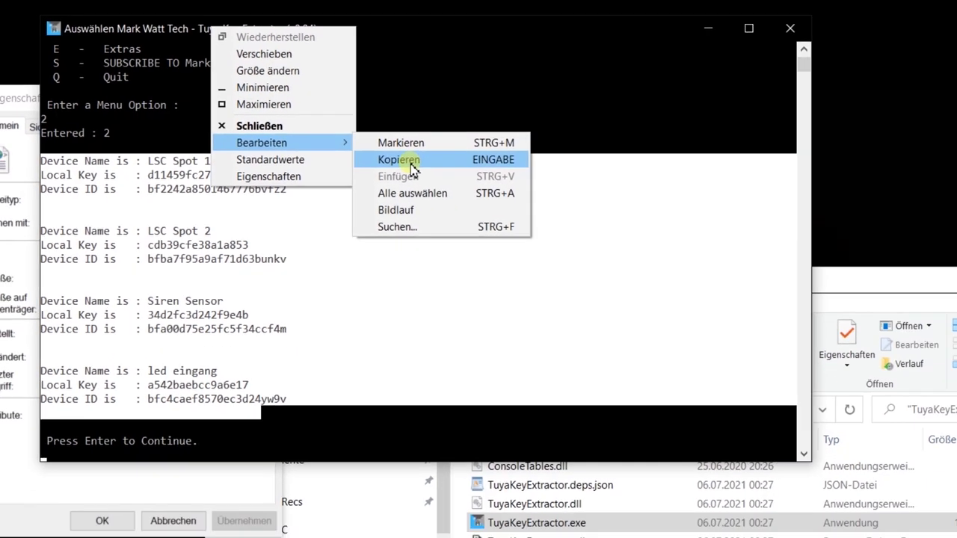
left_click(440, 173)
Step: Create a desktop text file named tuya_IDs.txt and save the device details in it
right_click(762, 89)
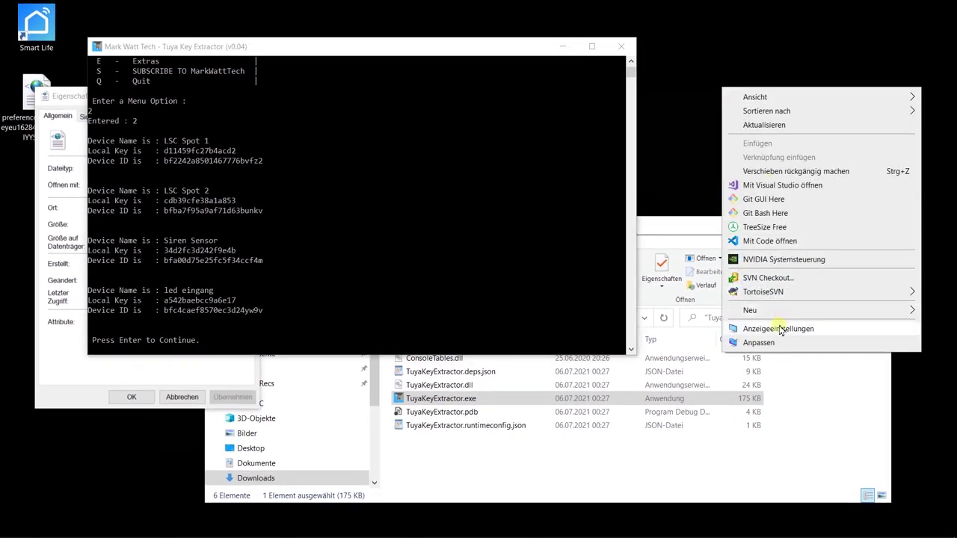
mouse_move(792, 326)
left_click(577, 434)
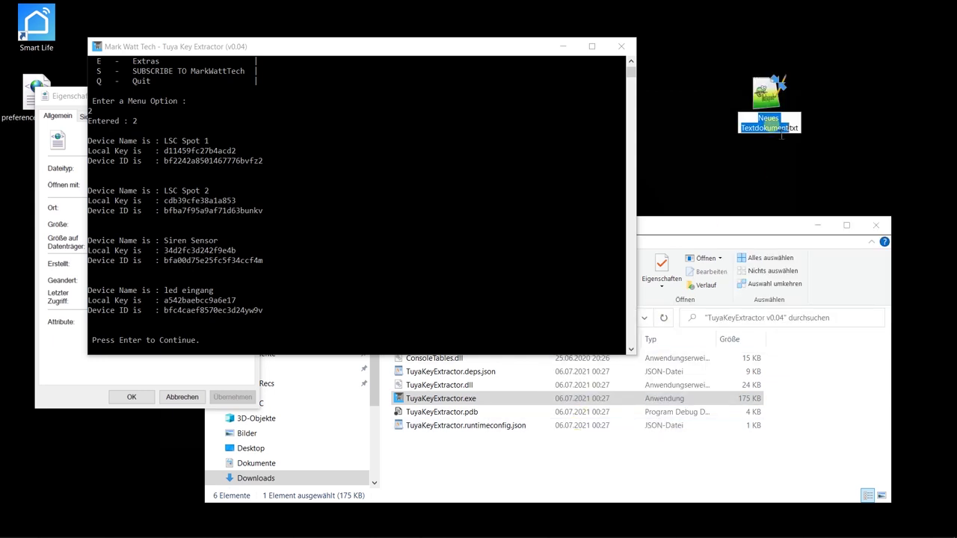
type("tuya_IDs")
key("Return")
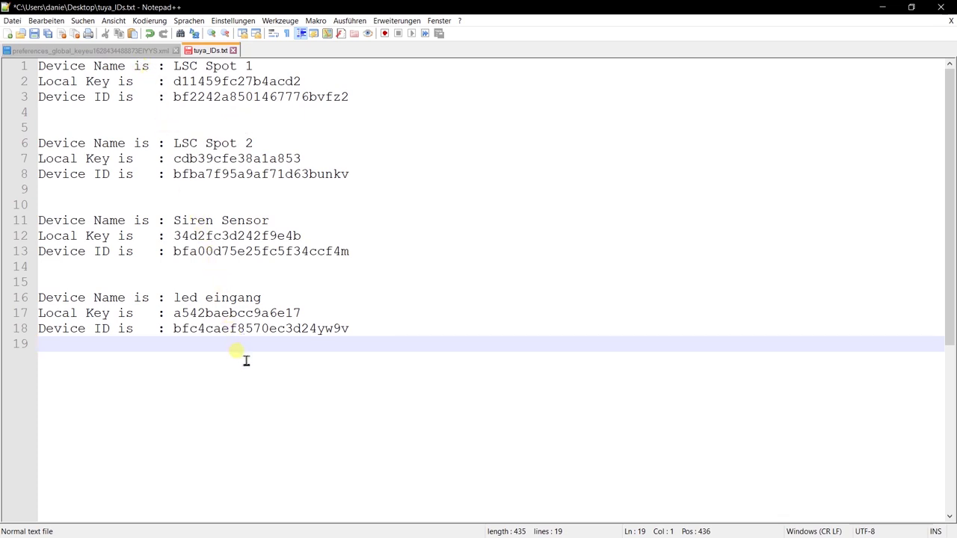
key("ctrl+s")
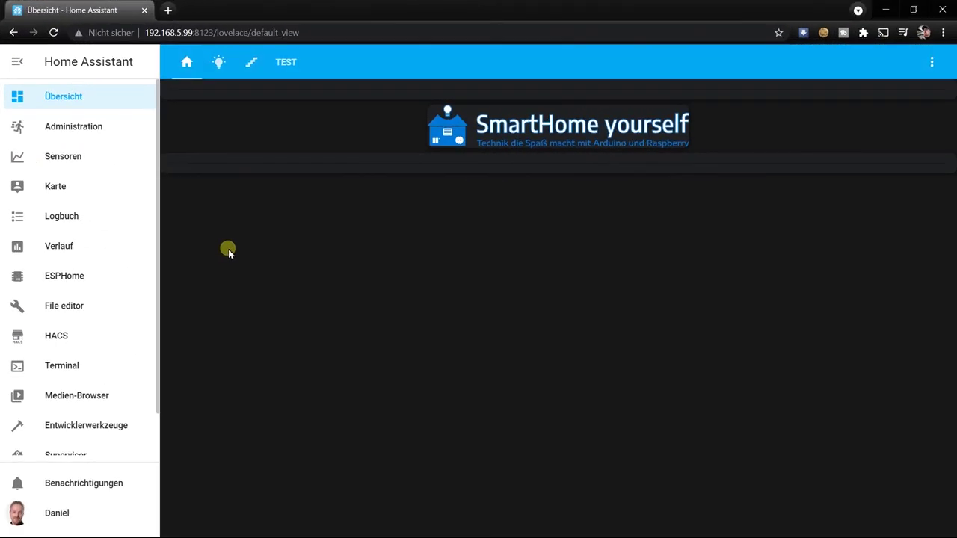
Step: Search HACS integrations for 'loca' and install the Local Tuya repository, version v3.2.2
left_click(57, 337)
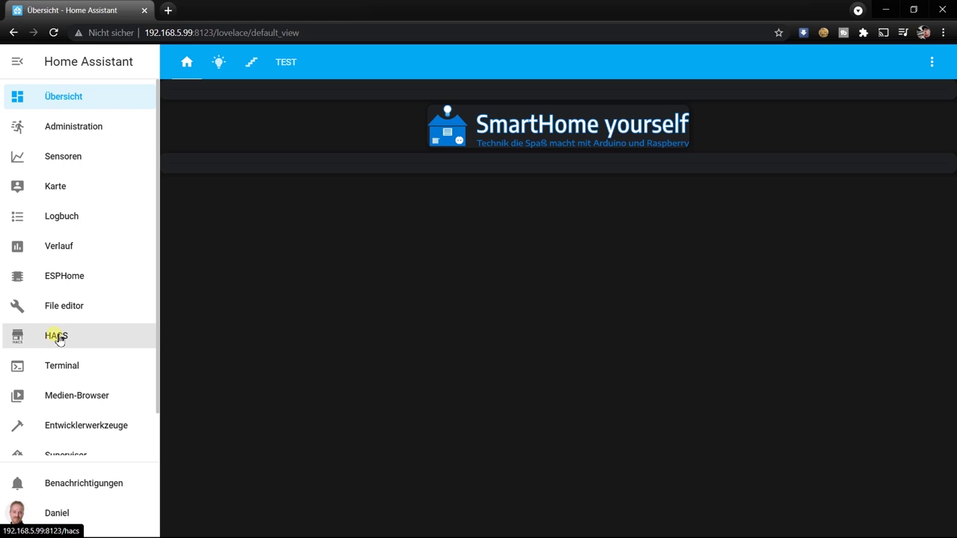
left_click(441, 190)
left_click(766, 518)
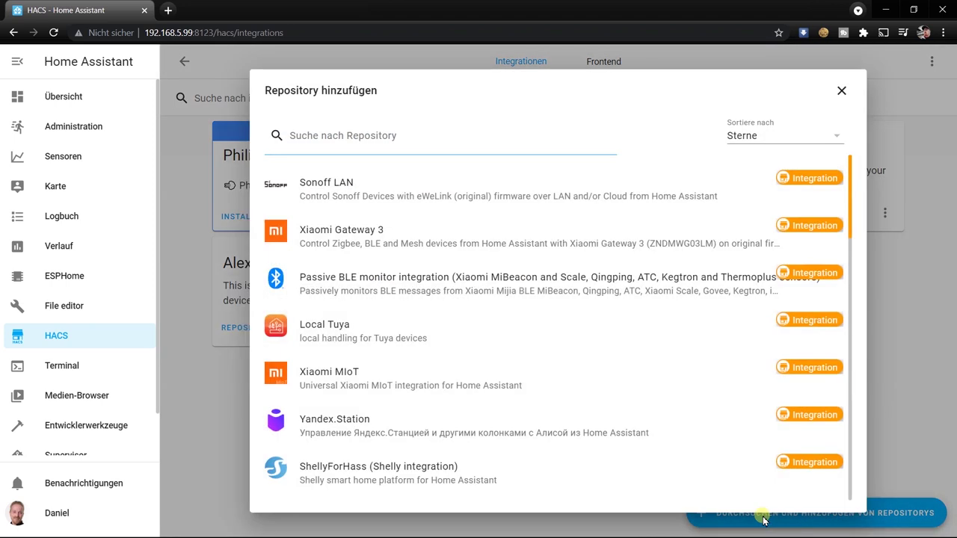
type("loc")
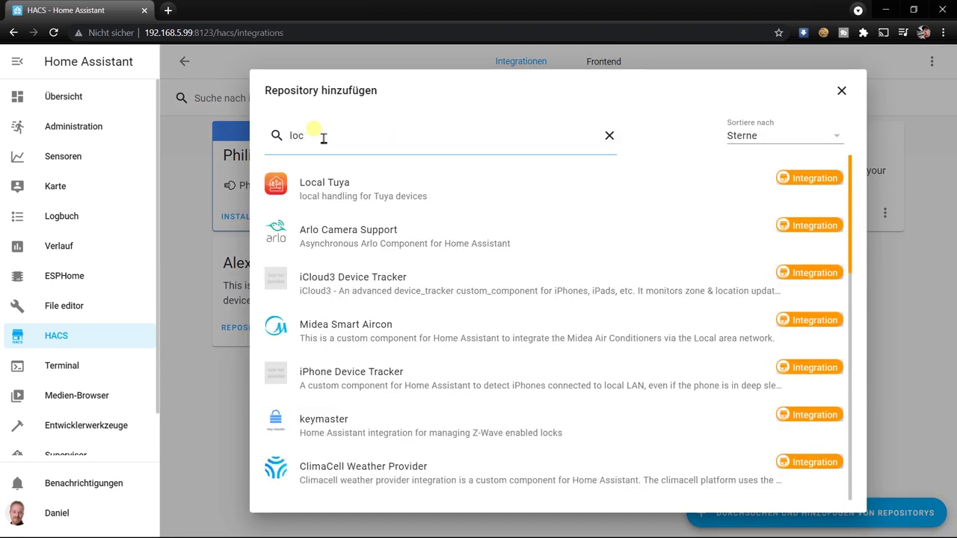
type("a")
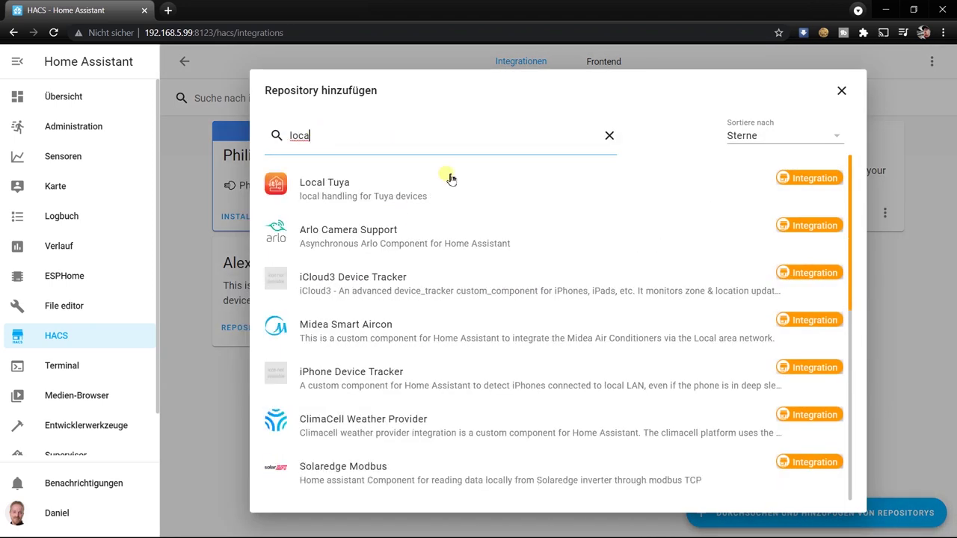
left_click(343, 196)
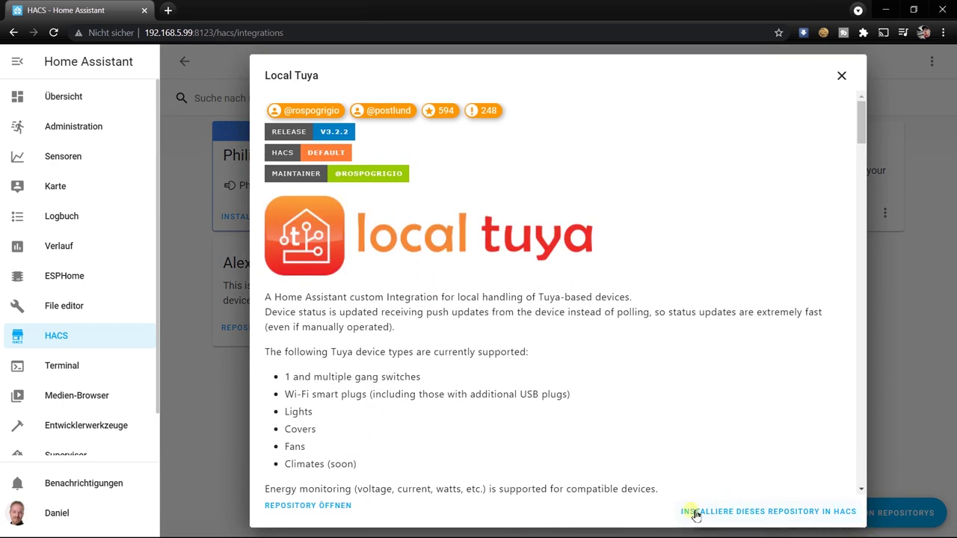
left_click(787, 516)
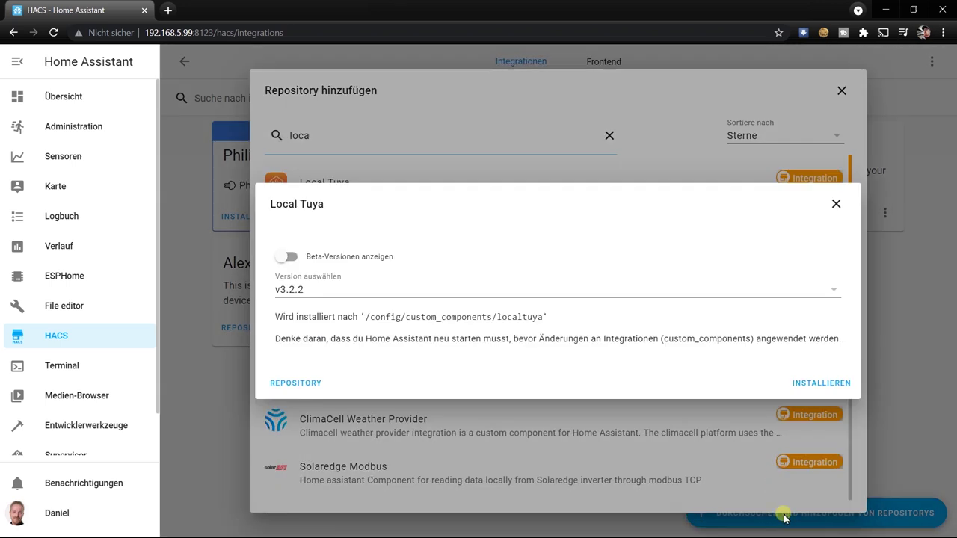
left_click(816, 385)
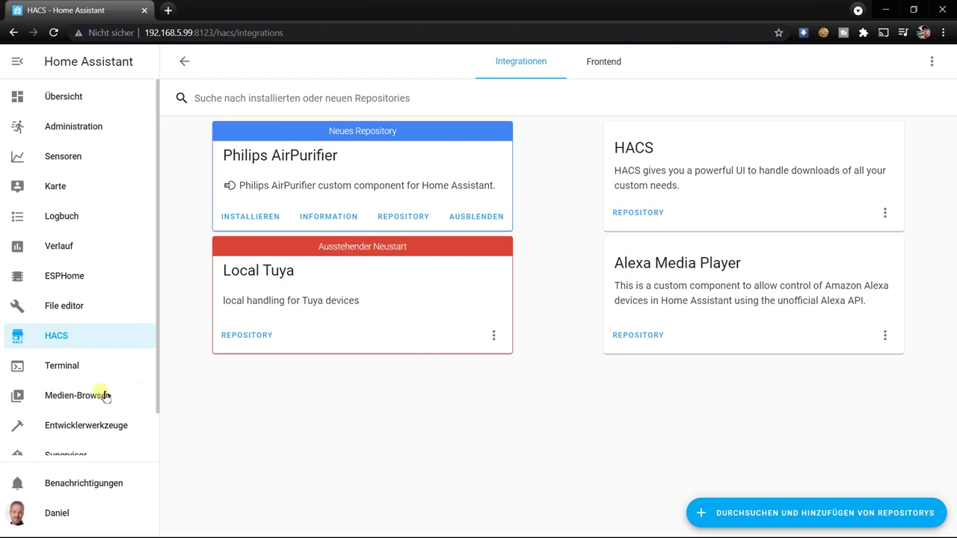
Step: Validate the configuration under Server Controls and restart the Home Assistant server
scroll(82, 393, "down", 1)
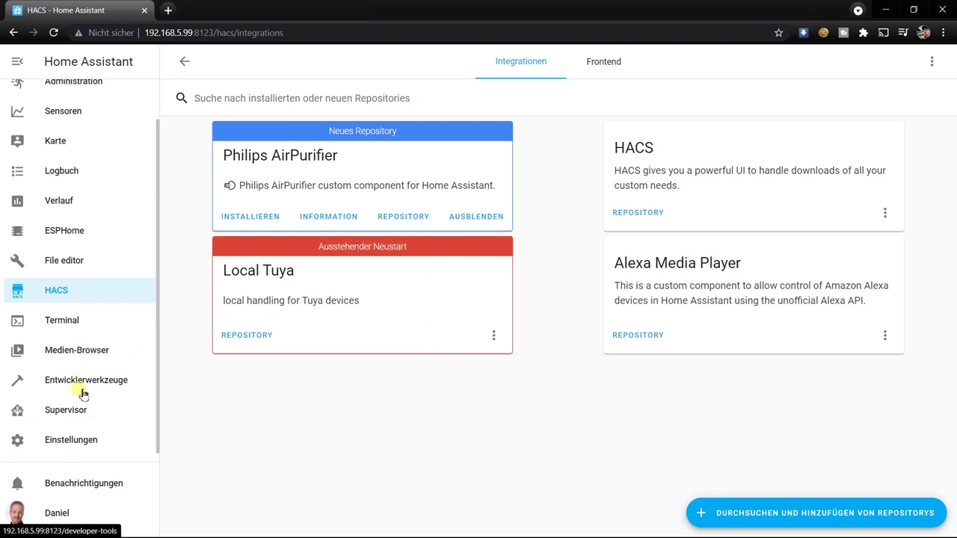
left_click(74, 438)
scroll(589, 353, "down", 1)
scroll(589, 353, "down", 5)
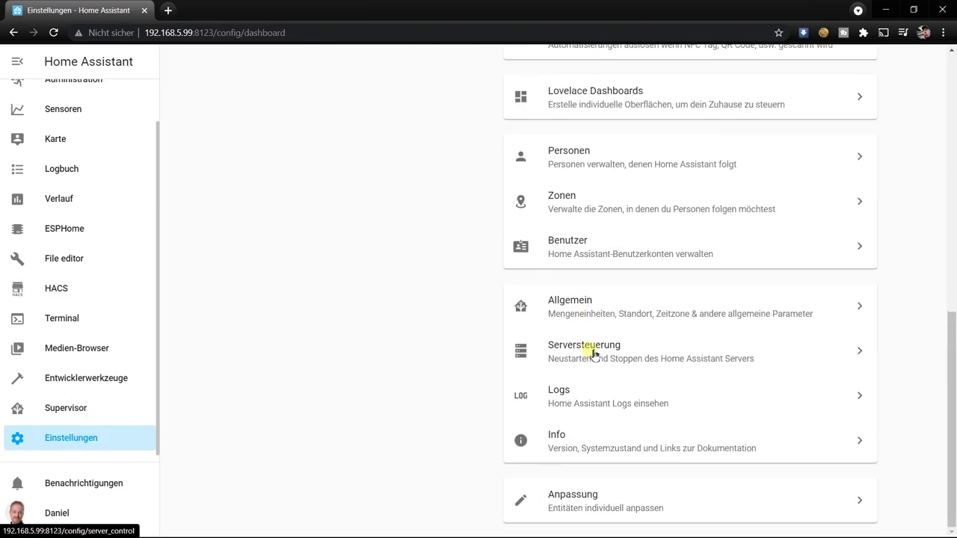
left_click(590, 340)
left_click(675, 255)
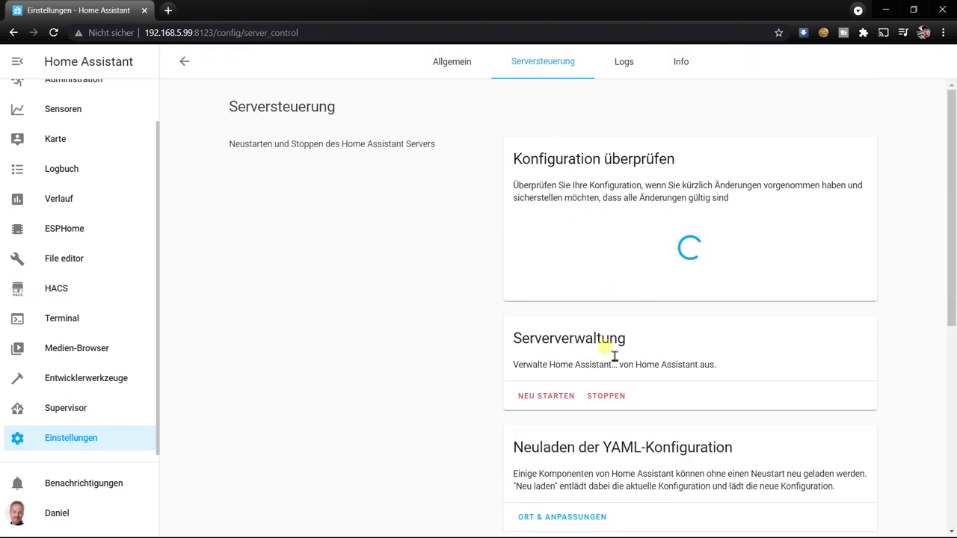
left_click(533, 399)
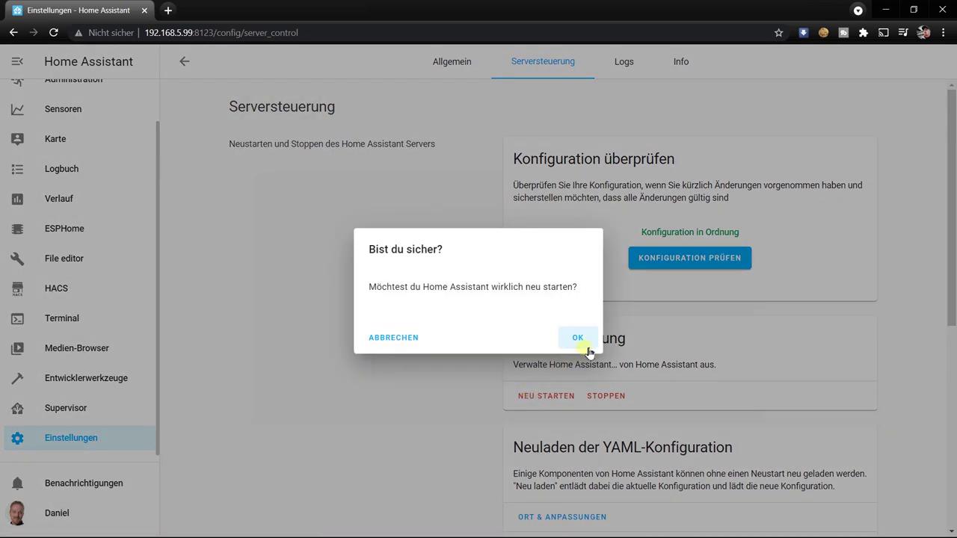
left_click(581, 342)
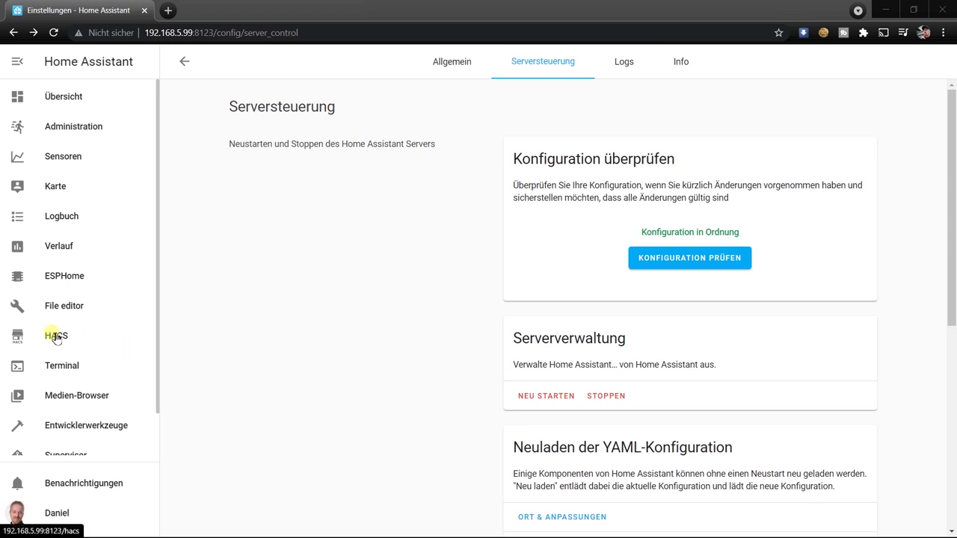
Step: Confirm Local Tuya is listed in HACS integrations, then return to Settings
left_click(56, 336)
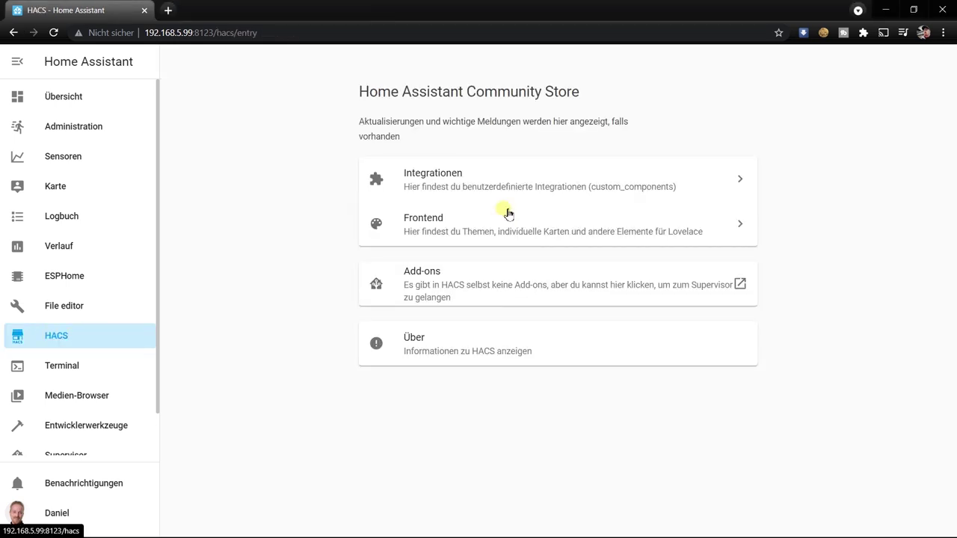
left_click(479, 185)
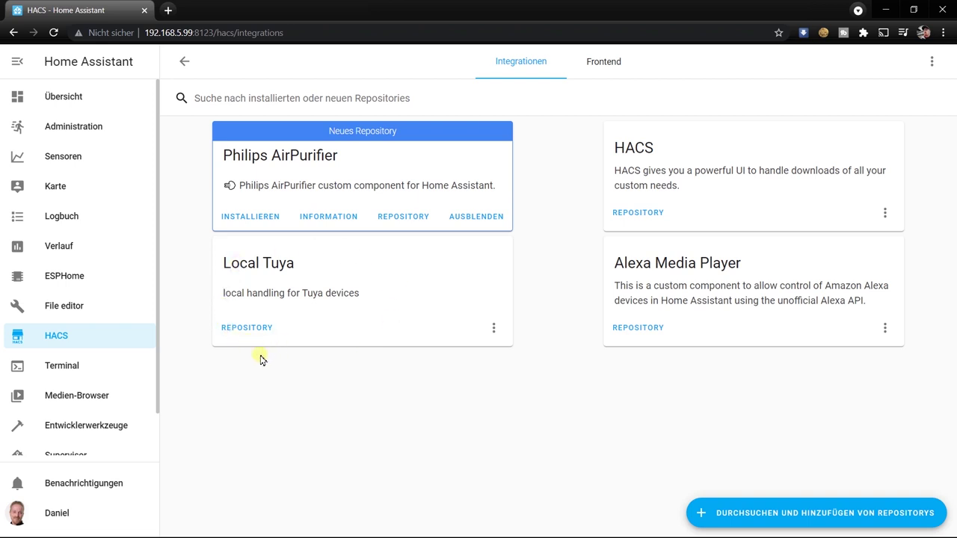
scroll(82, 404, "down", 1)
left_click(80, 440)
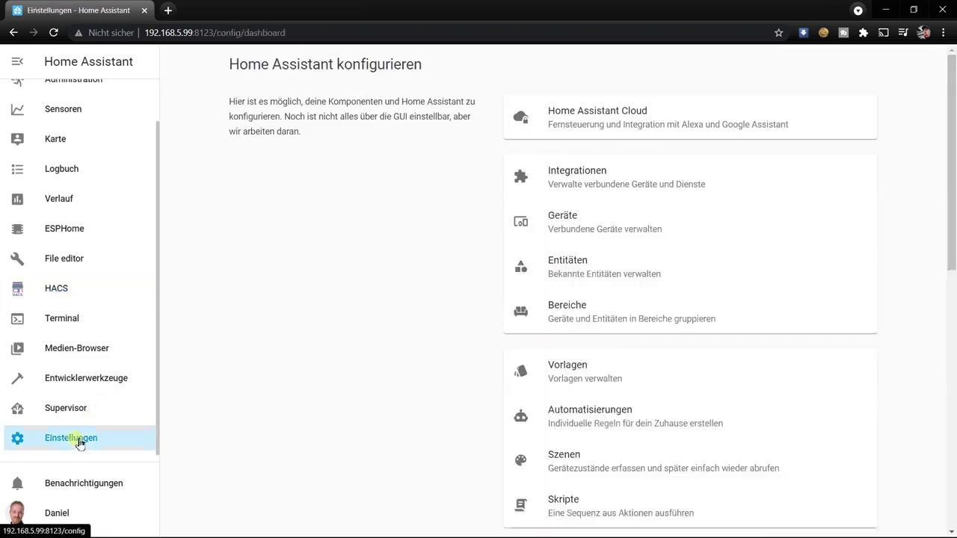
Step: Add a LocalTuya integration and select the discovered device at 192.168.5.151
left_click(602, 179)
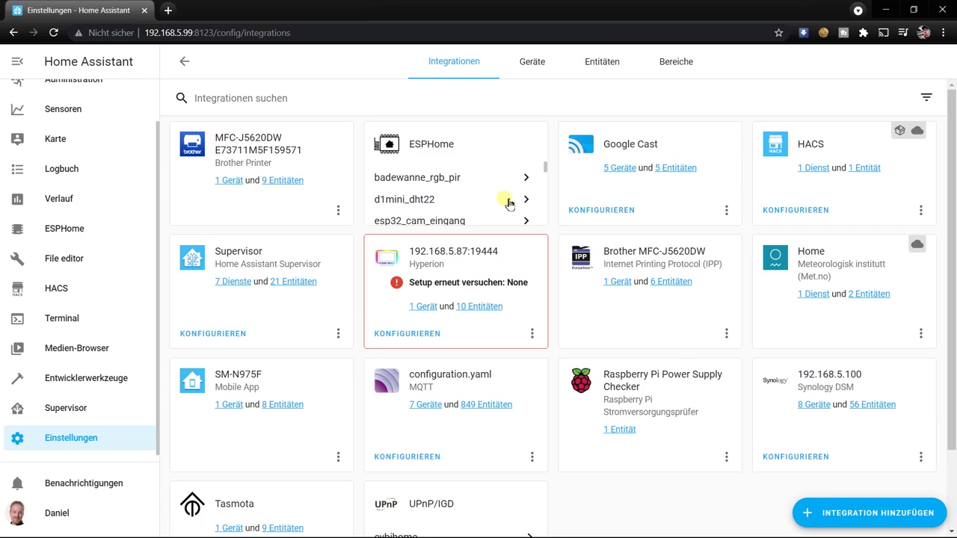
left_click(861, 522)
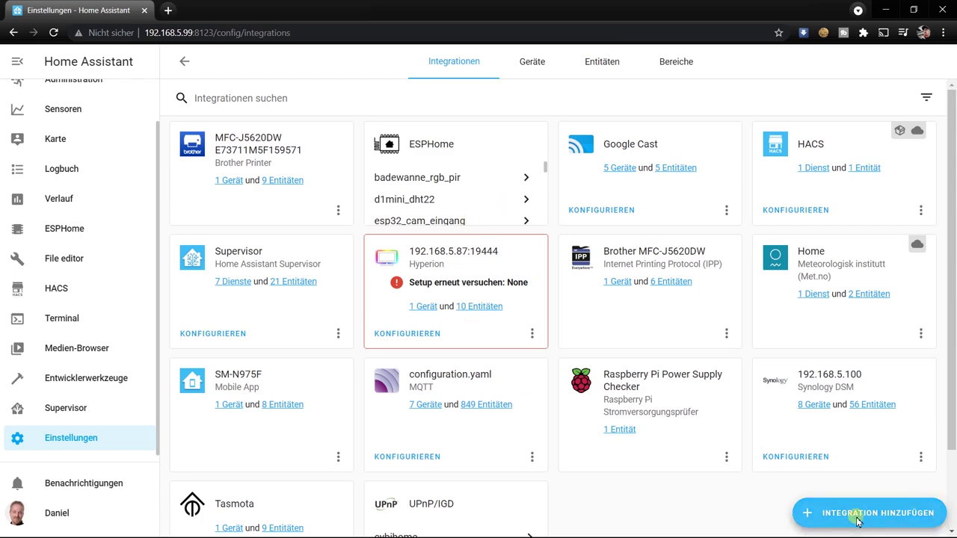
type("loca")
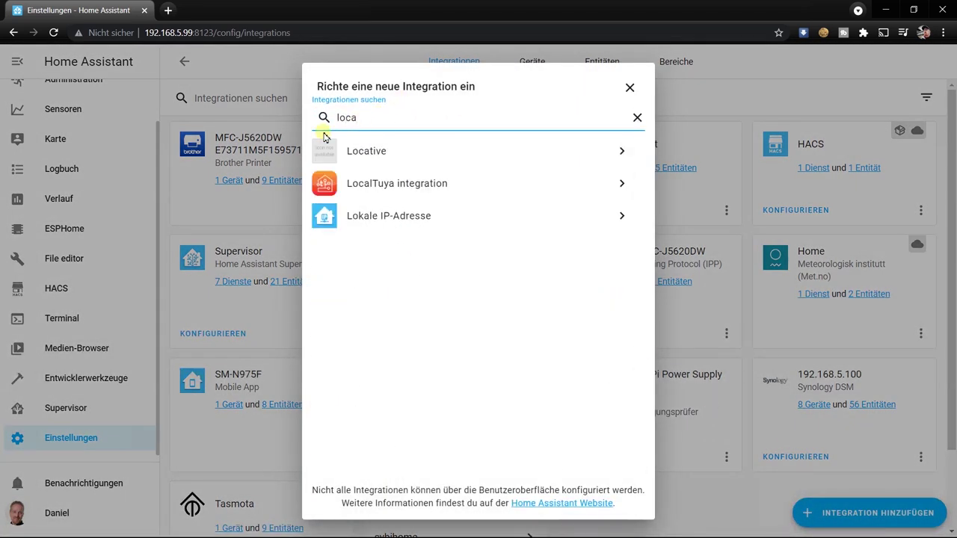
left_click(385, 184)
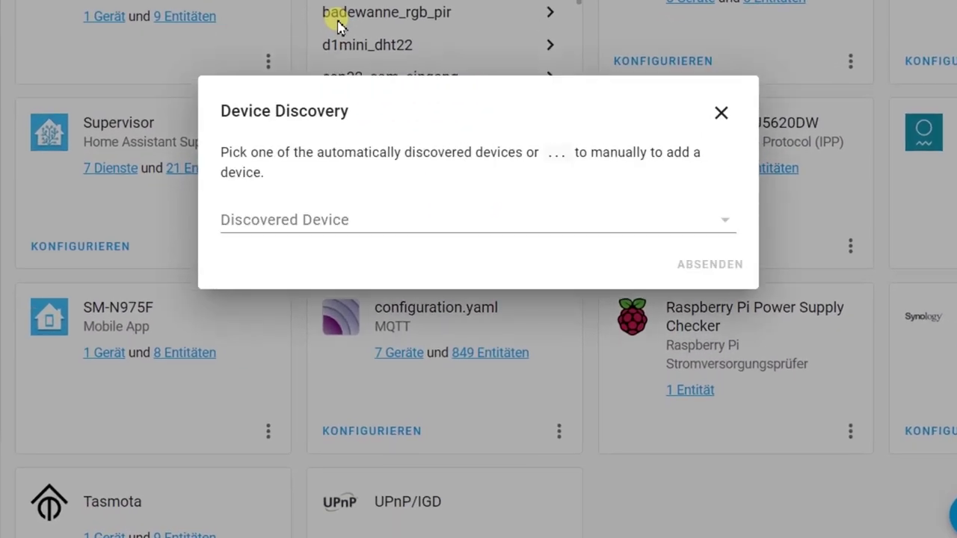
left_click(728, 222)
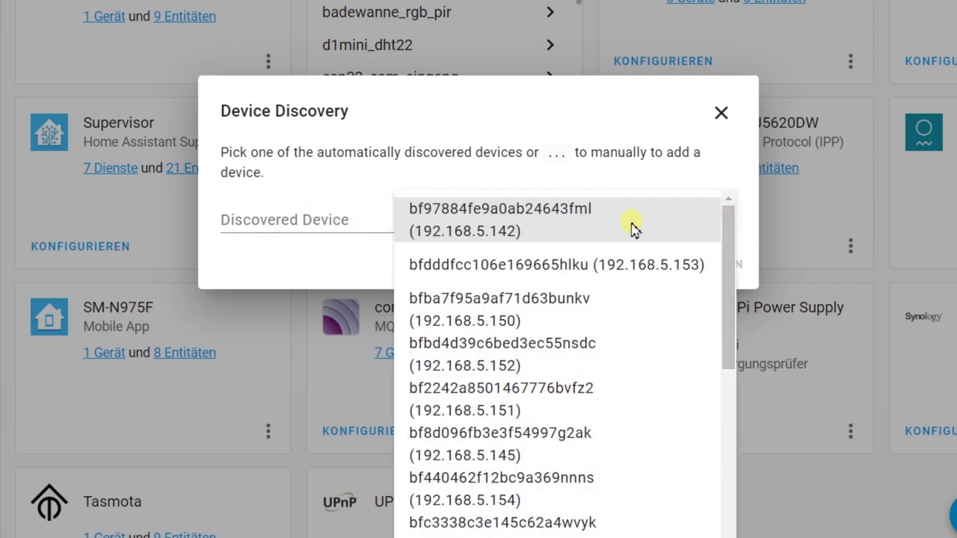
scroll(630, 228, "down", 5)
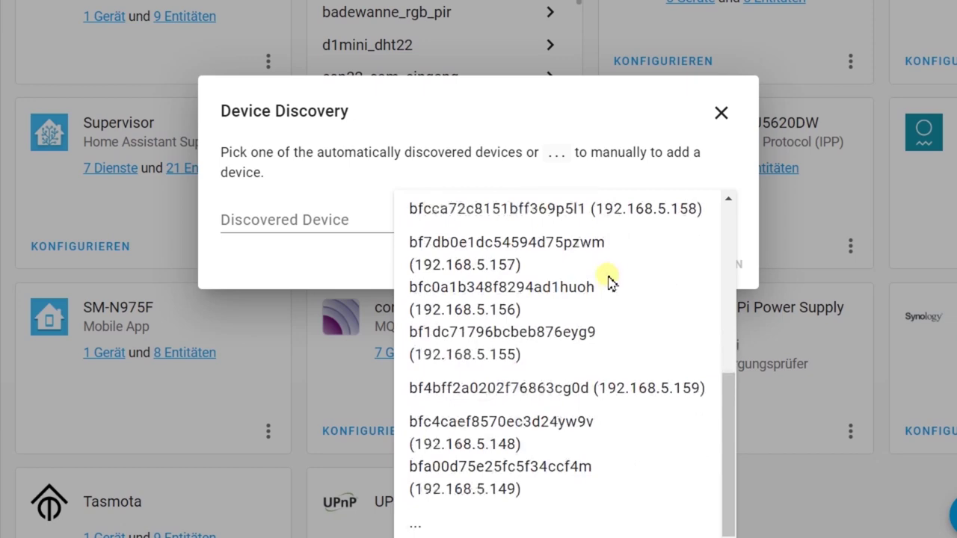
scroll(609, 283, "up", 5)
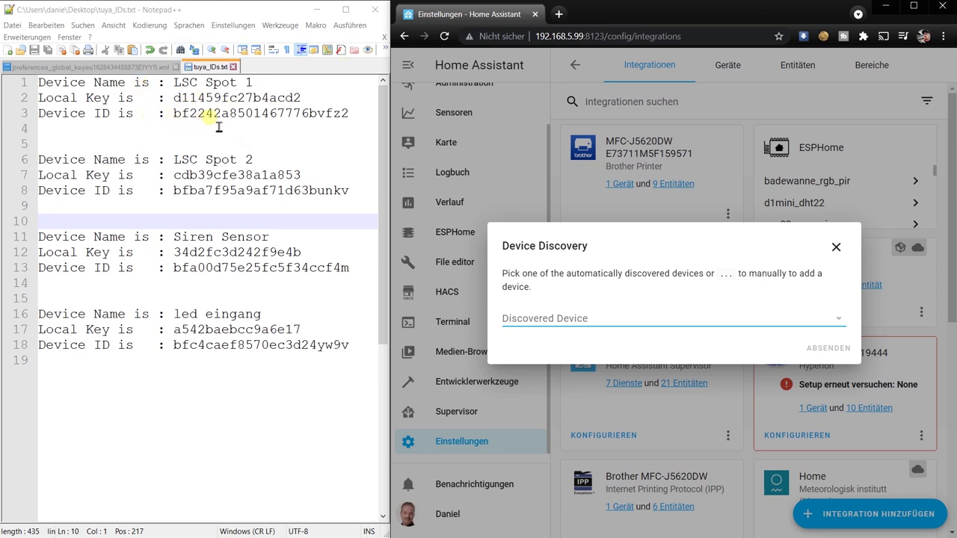
left_click(598, 322)
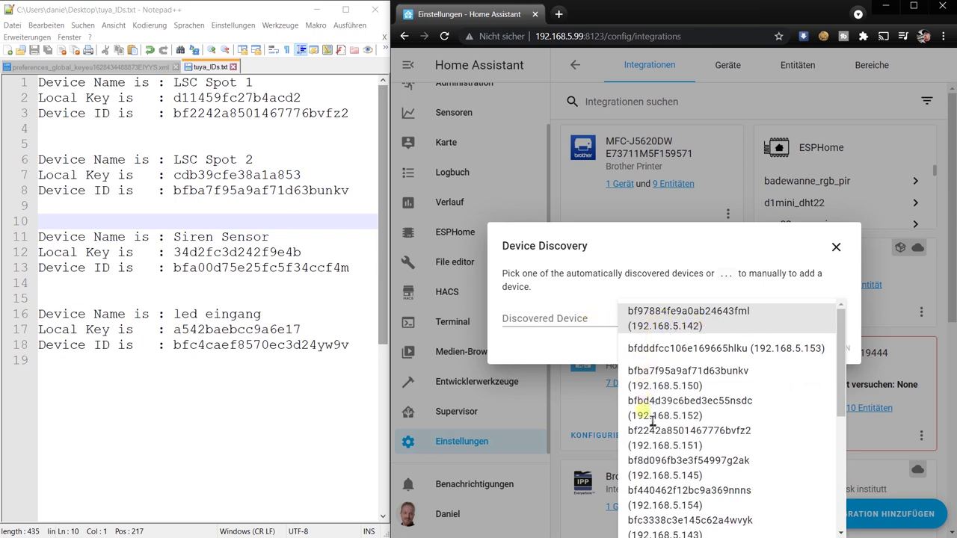
left_click(716, 440)
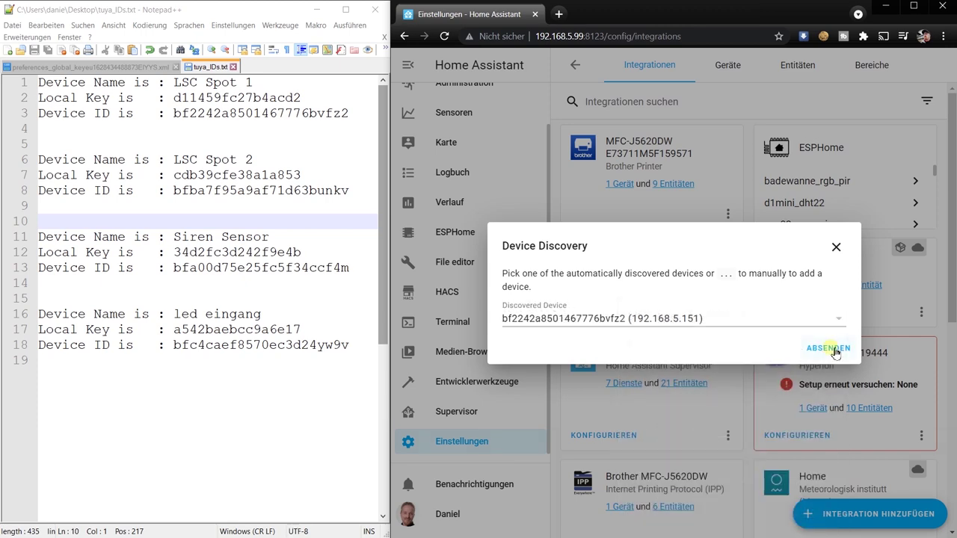
left_click(835, 353)
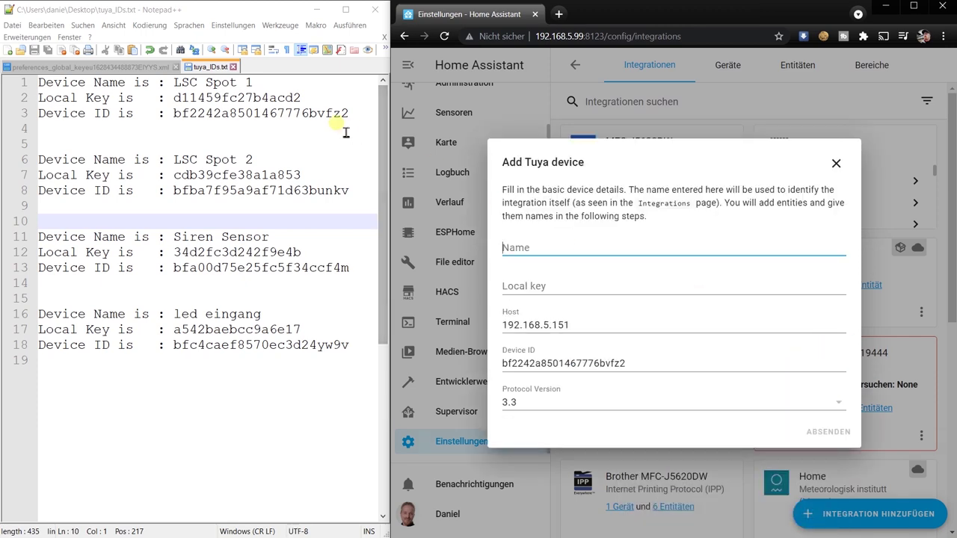
Step: Enter name LSC Spot 1 and its local key from the notes, then submit
left_click_drag(254, 83, 174, 85)
key("ctrl+c")
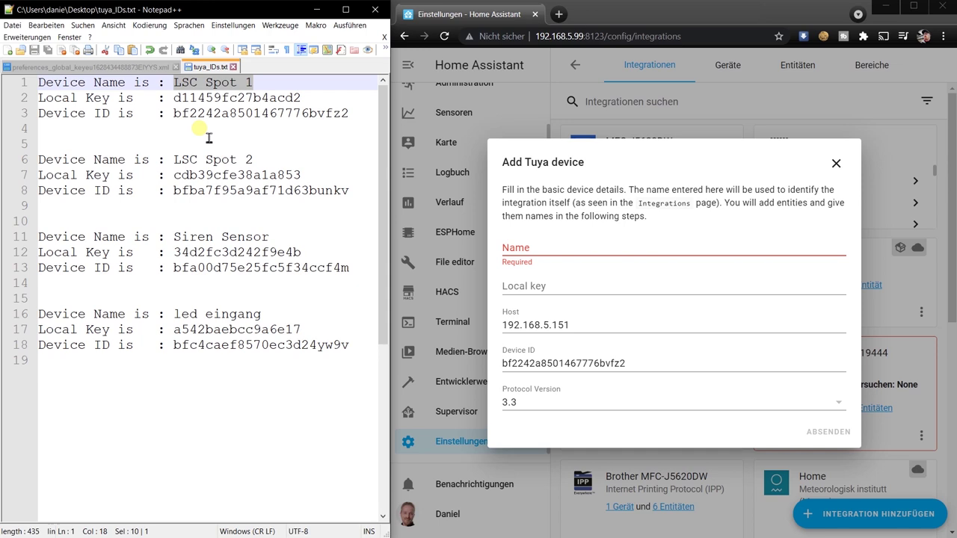
left_click(552, 255)
key("ctrl+v")
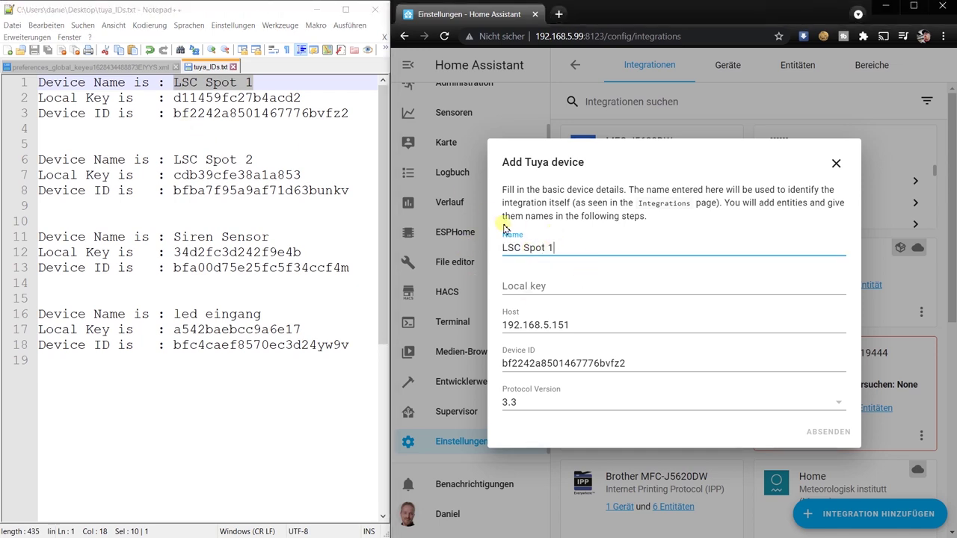
left_click(546, 292)
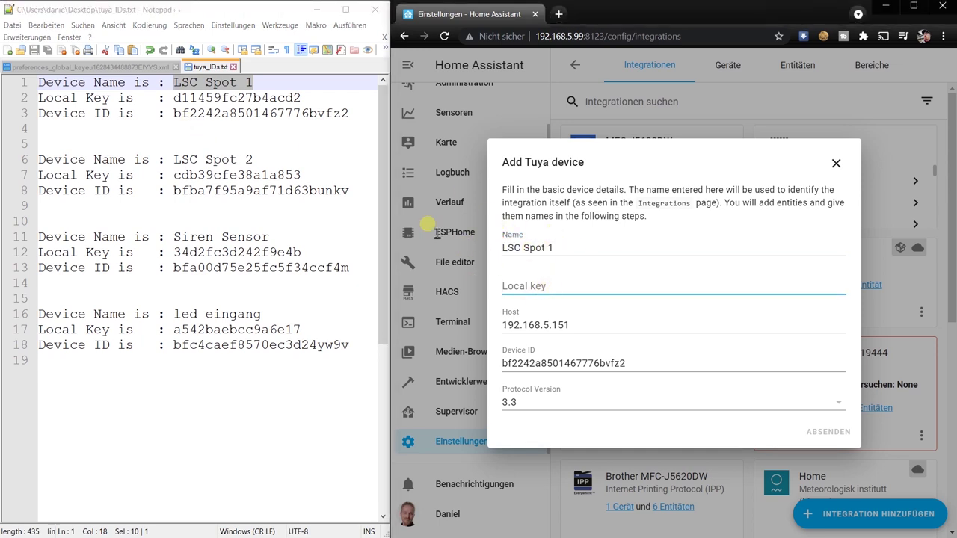
double_click(232, 100)
key("ctrl+c")
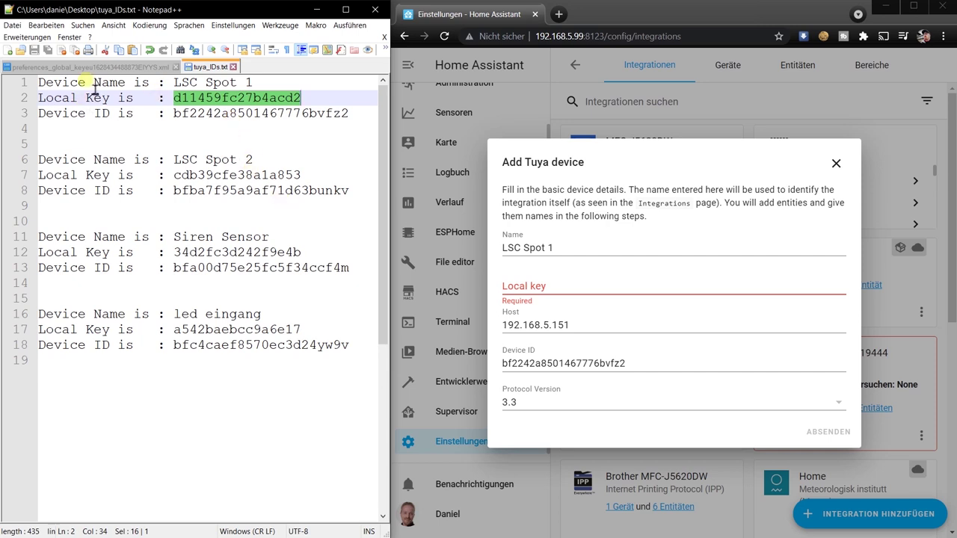
left_click(557, 295)
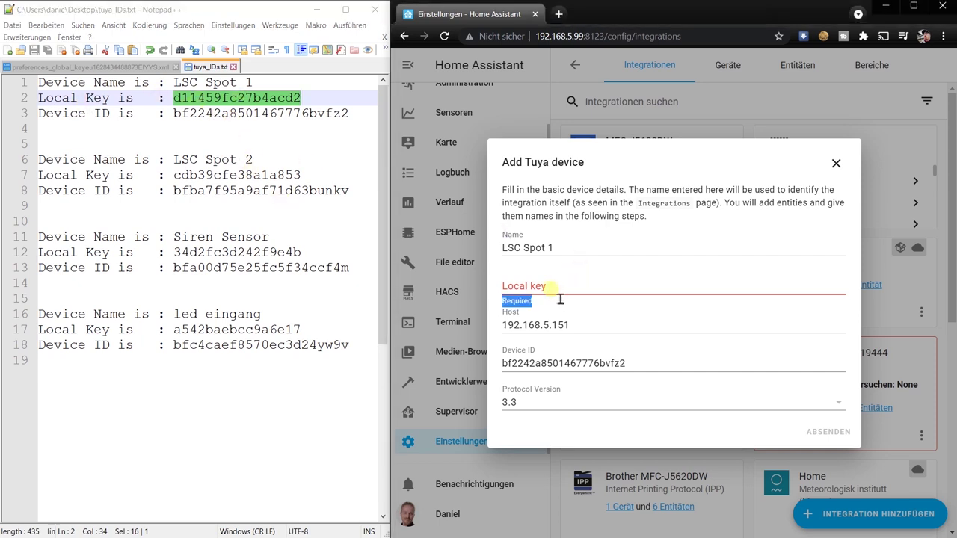
key("ctrl+v")
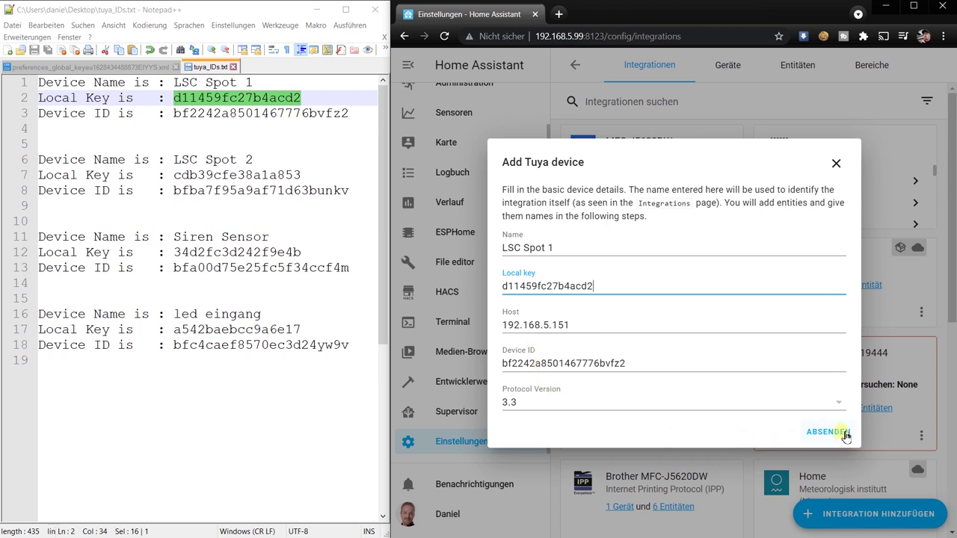
left_click(828, 433)
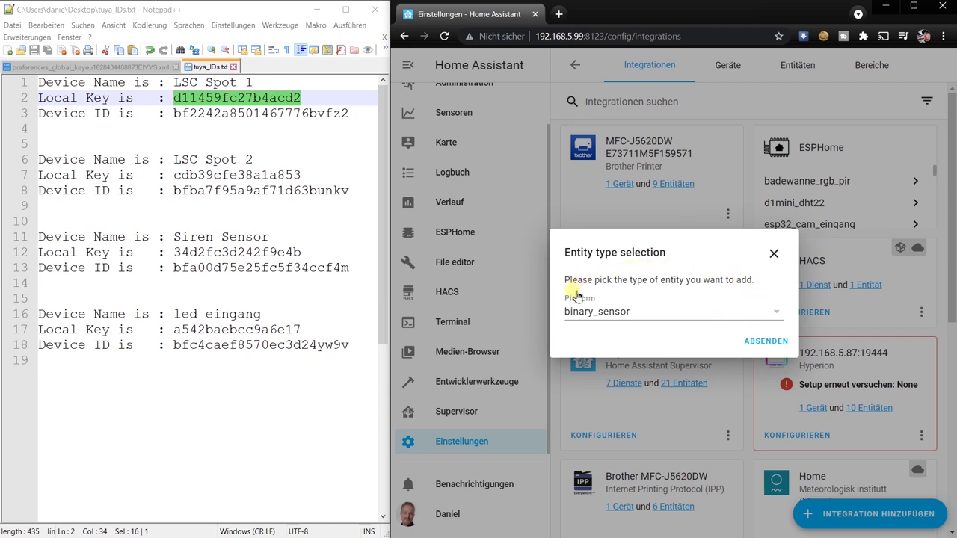
Step: Choose the light platform with entity ID 20 and friendly name LSC Spot 1
left_click(613, 318)
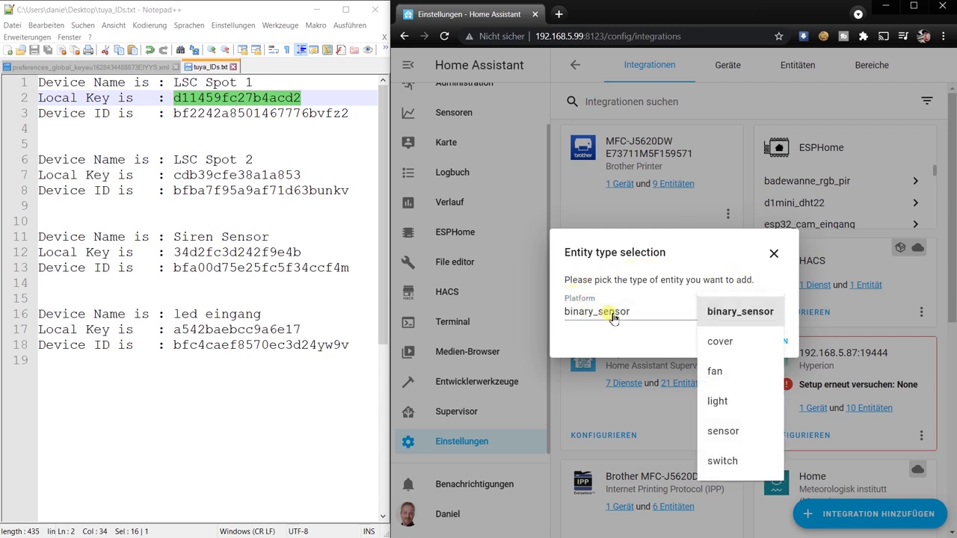
left_click(731, 403)
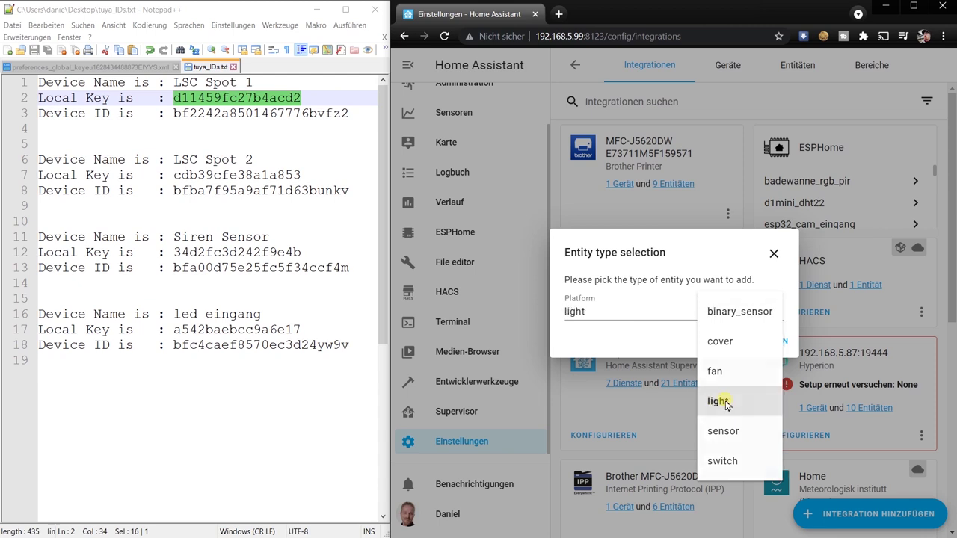
left_click(775, 346)
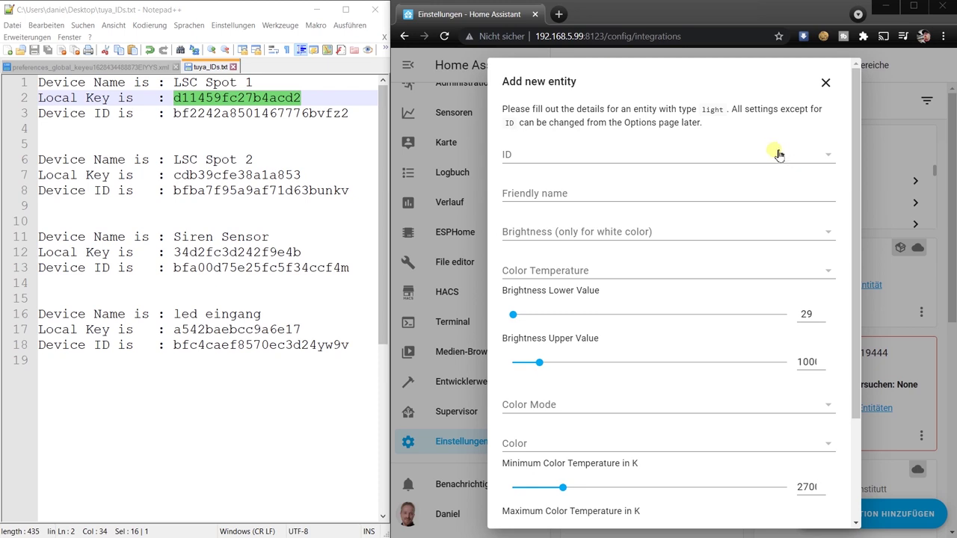
left_click(546, 158)
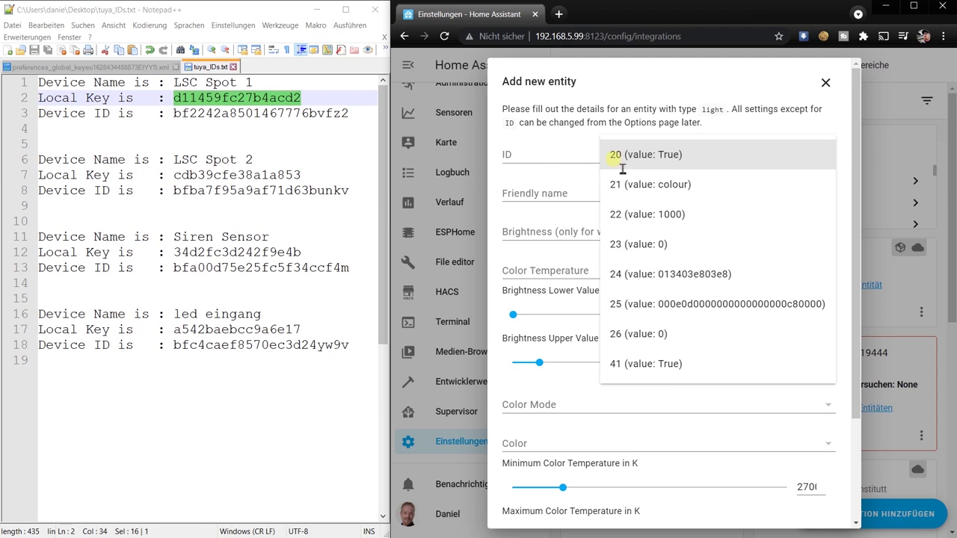
left_click(628, 165)
left_click(561, 193)
left_click_drag(175, 84, 273, 87)
key("ctrl+c")
left_click(510, 212)
key("ctrl+v")
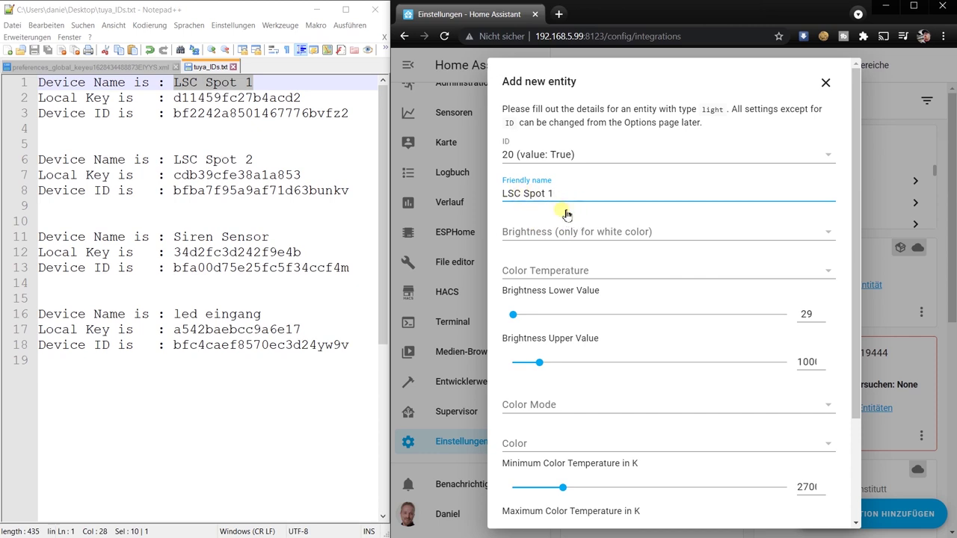
Step: Map brightness 22, colour temperature 23, colour mode 21 and colour 24, then submit
left_click(559, 234)
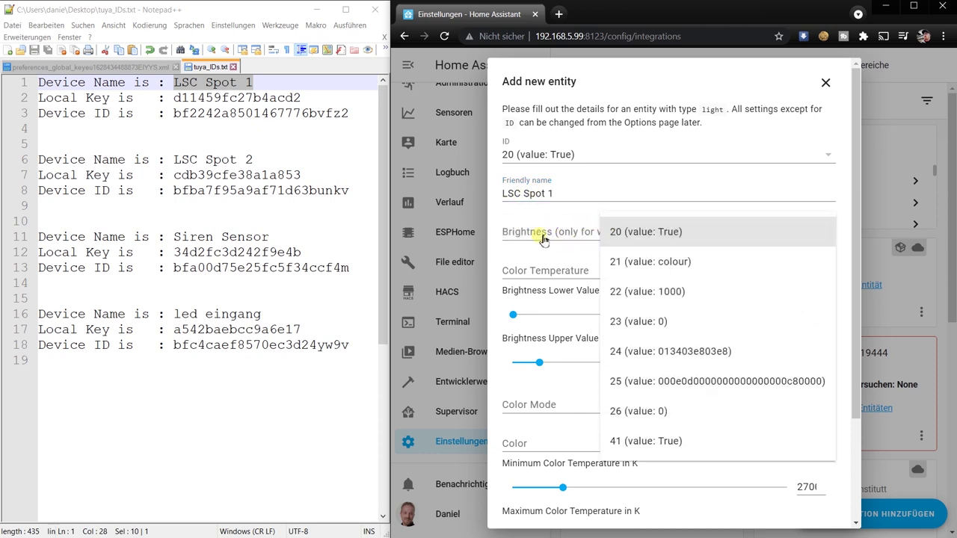
left_click(620, 296)
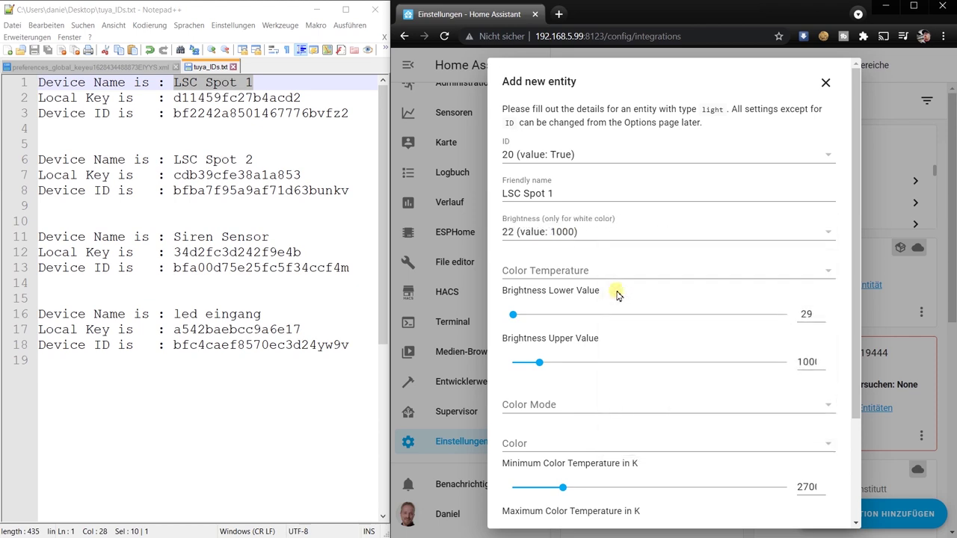
left_click(544, 274)
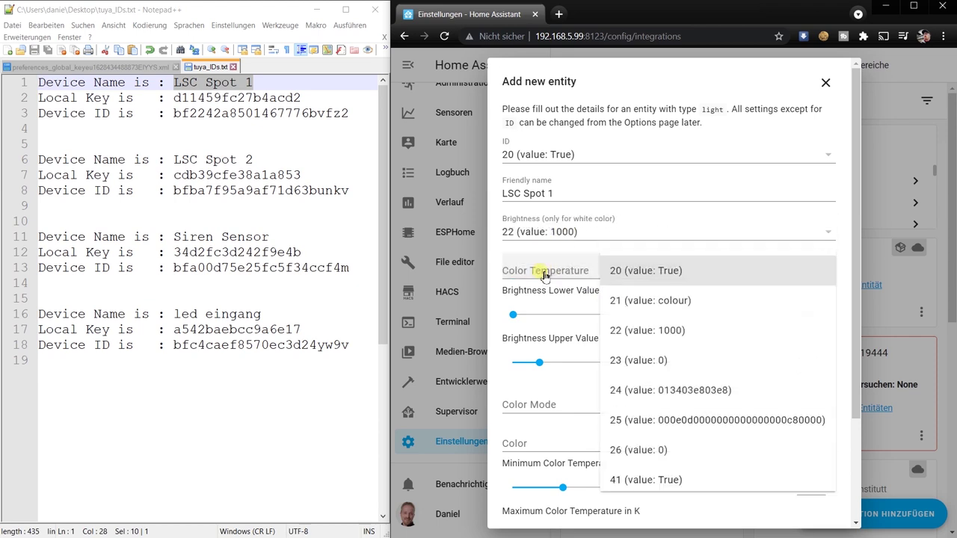
left_click(632, 362)
left_click(537, 408)
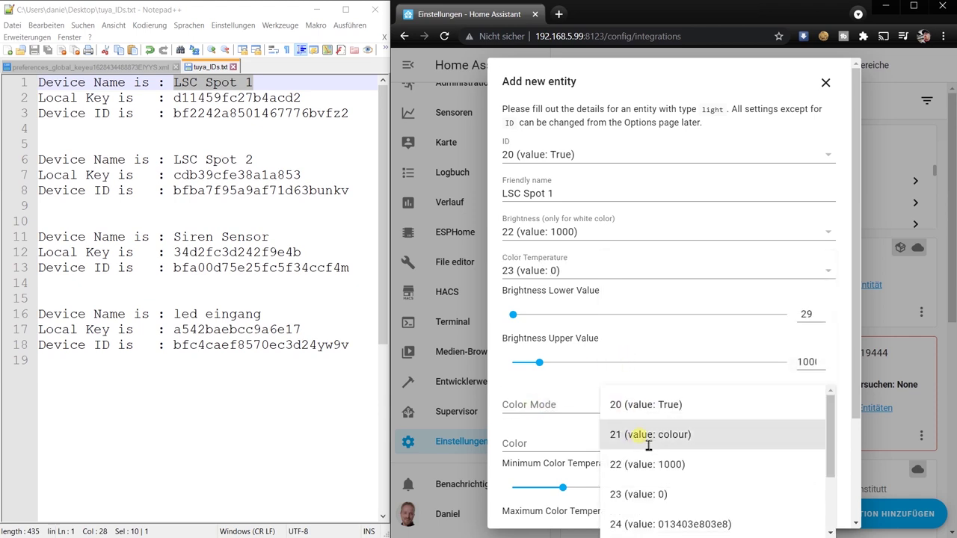
left_click(647, 437)
left_click(534, 446)
scroll(701, 468, "down", 1)
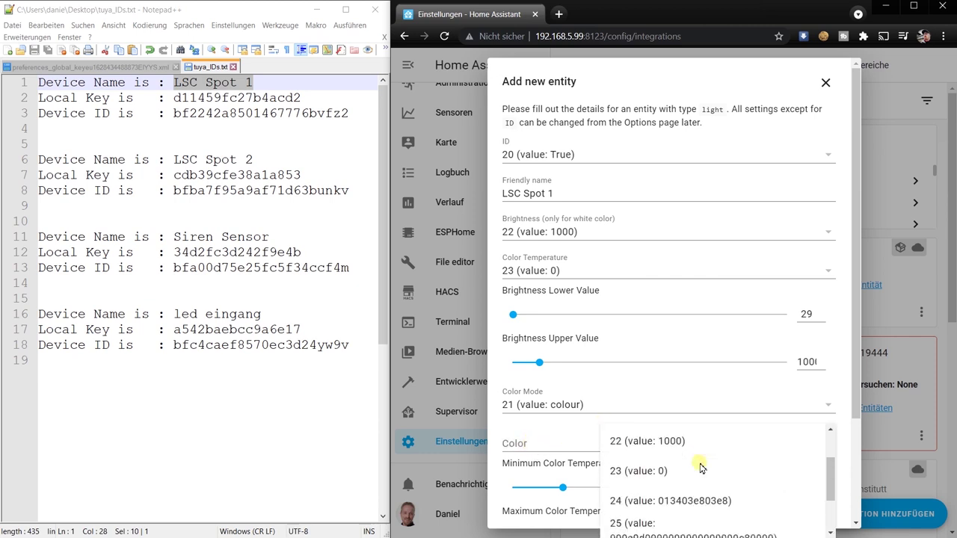
left_click(635, 507)
scroll(739, 316, "down", 2)
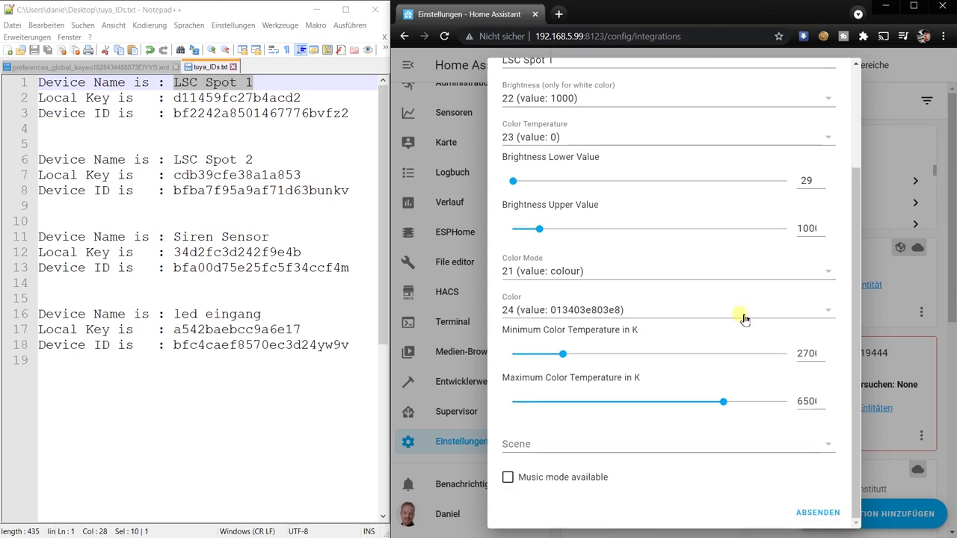
left_click(819, 516)
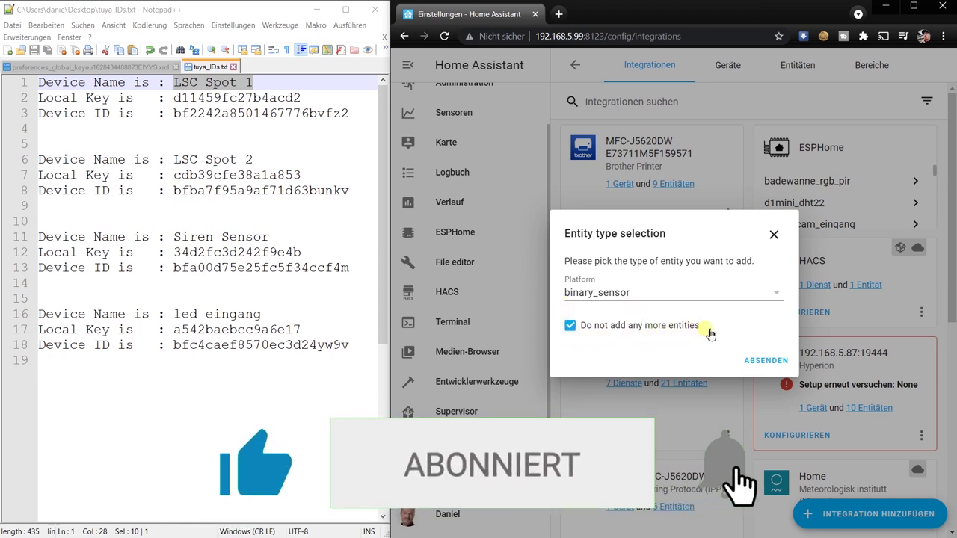
Step: Add no further entities and place LSC Spot 1 in the Wohnzimmer area
left_click(765, 361)
left_click(639, 342)
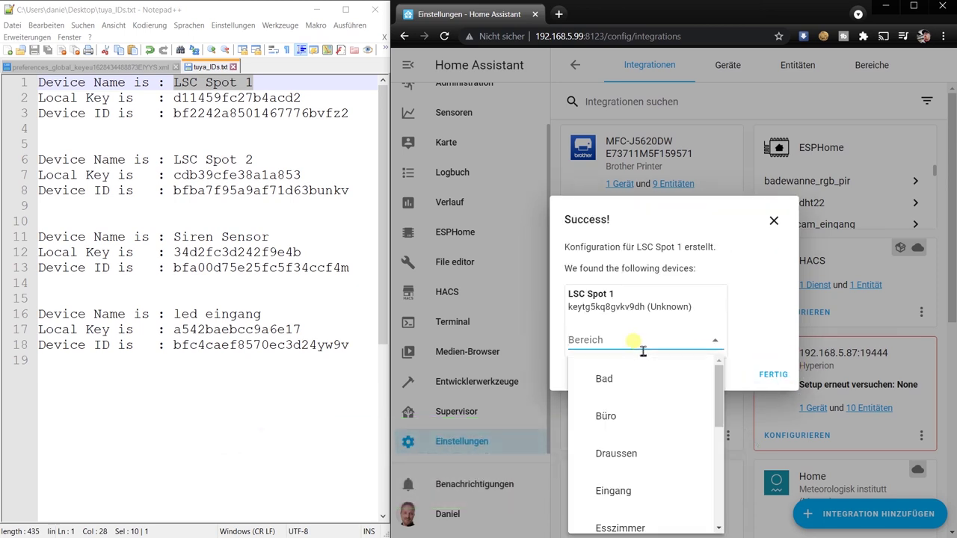
scroll(612, 423, "down", 5)
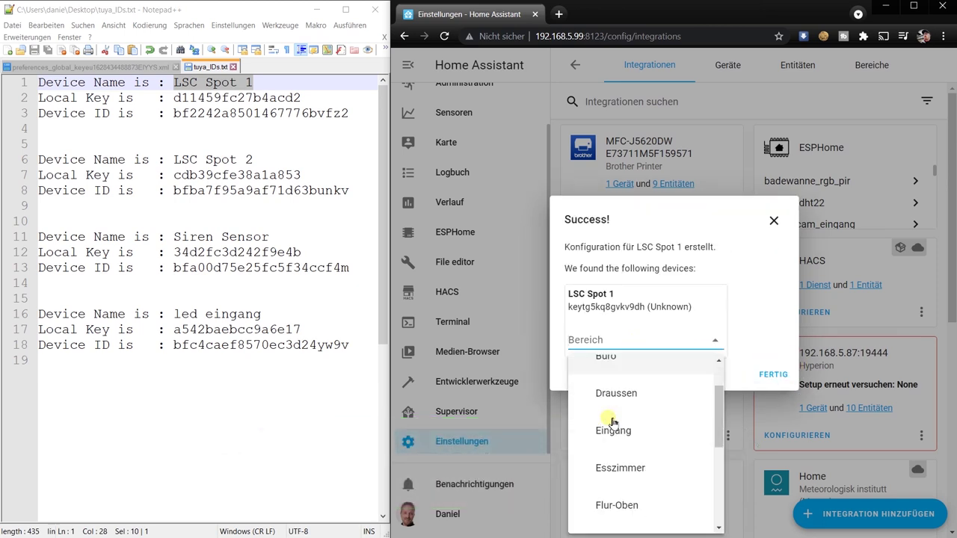
left_click(624, 472)
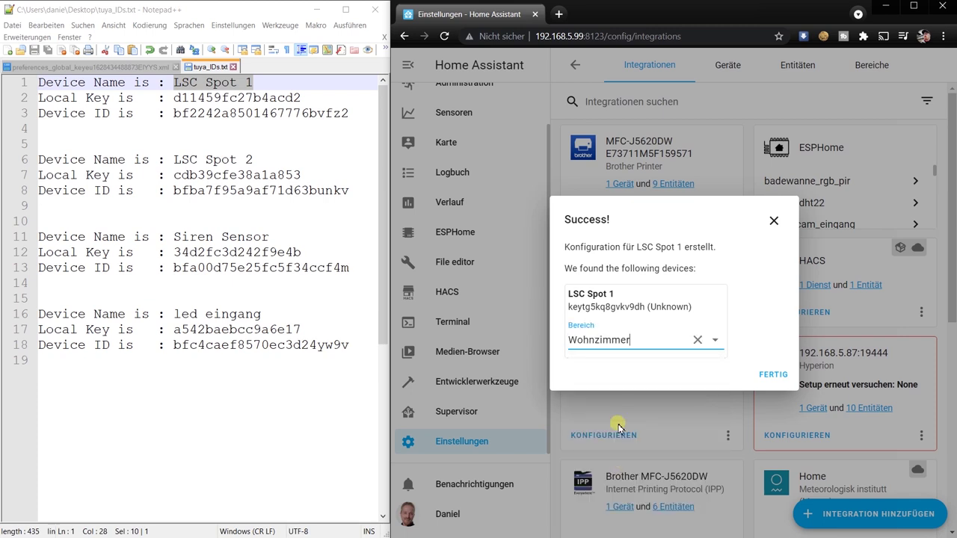
left_click(774, 377)
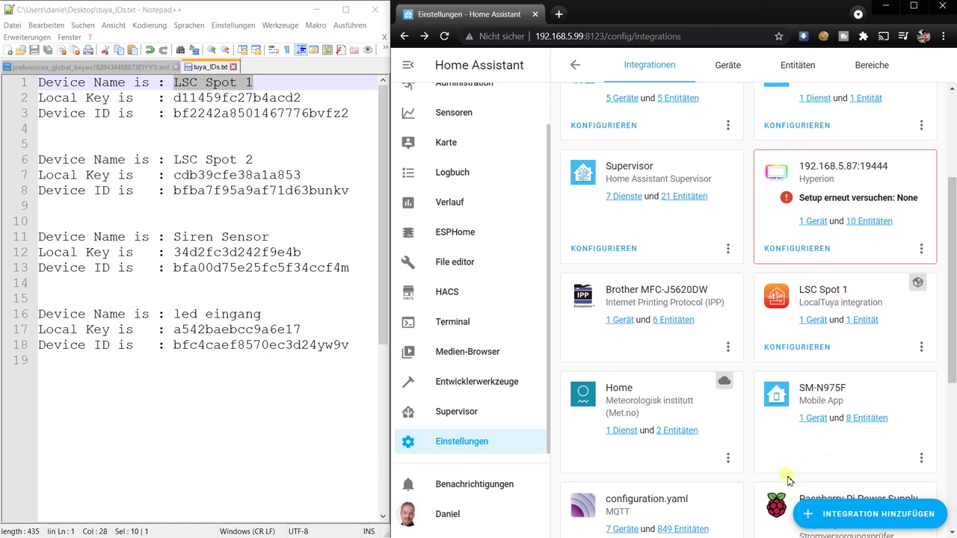
left_click(854, 514)
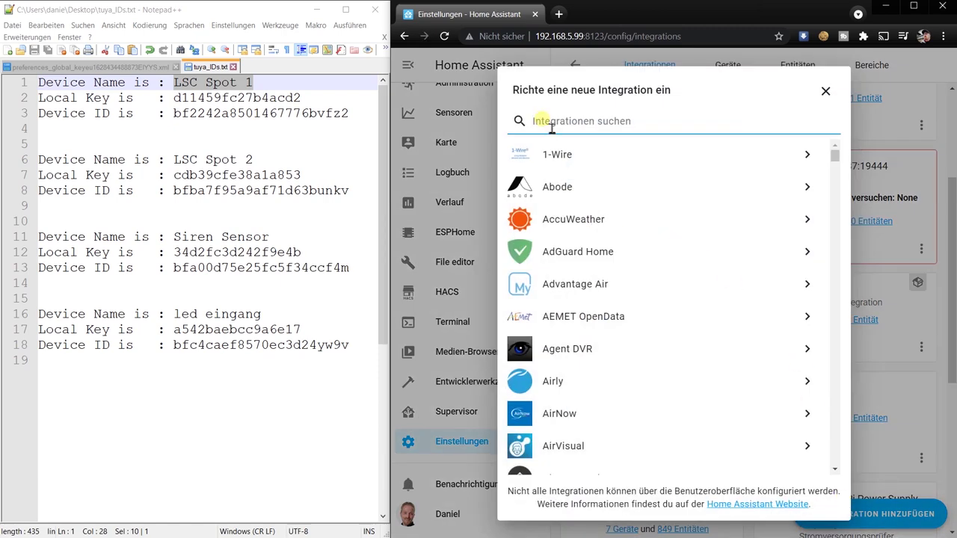
Step: Start a LocalTuya setup and pick the discovered LSC Spot 2 device at 192.168.5.150
type("loca")
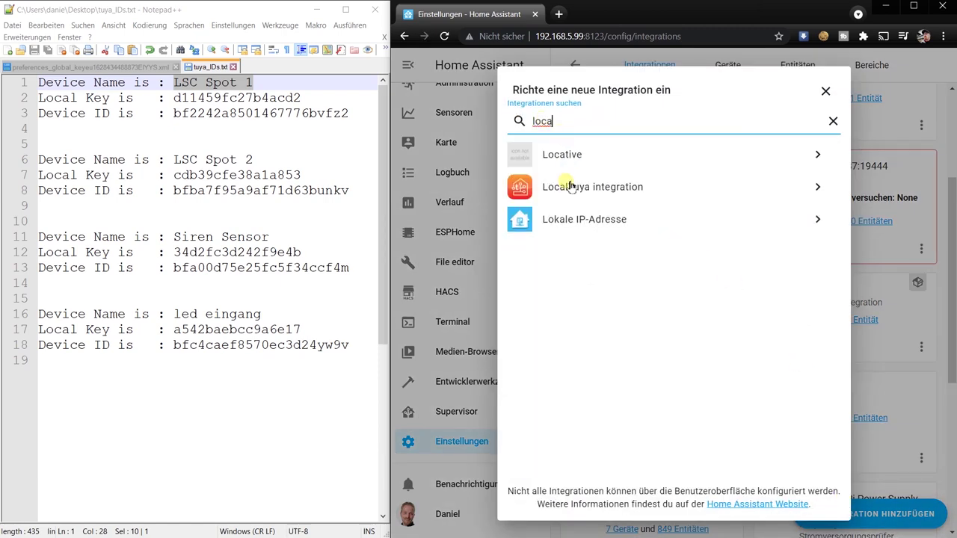
left_click(572, 188)
double_click(197, 193)
left_click(699, 320)
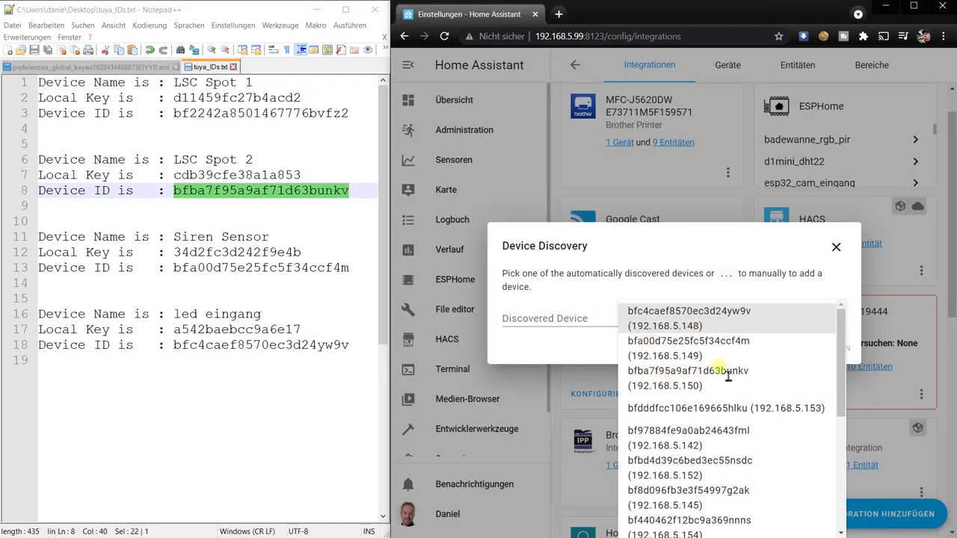
left_click(715, 371)
left_click(815, 350)
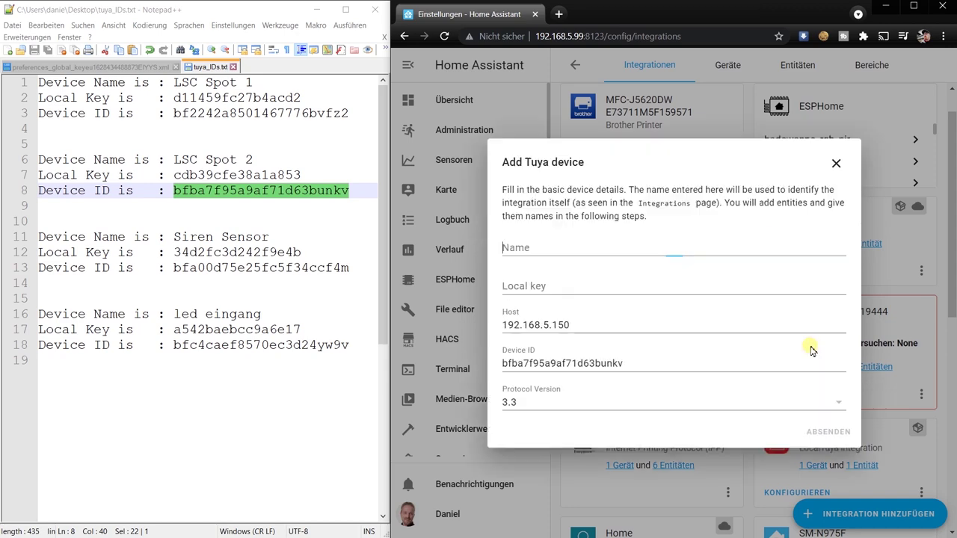
Step: Fill in name LSC Spot 2 and its local key from the notes, then submit
left_click_drag(174, 160, 253, 161)
key("ctrl+c")
left_click(553, 250)
key("ctrl+v")
double_click(216, 176)
key("ctrl+c")
left_click(568, 286)
key("ctrl+v")
left_click(827, 432)
Step: Choose light as the entity platform for LSC Spot 2
left_click(703, 313)
left_click(716, 403)
left_click(770, 342)
left_click(516, 155)
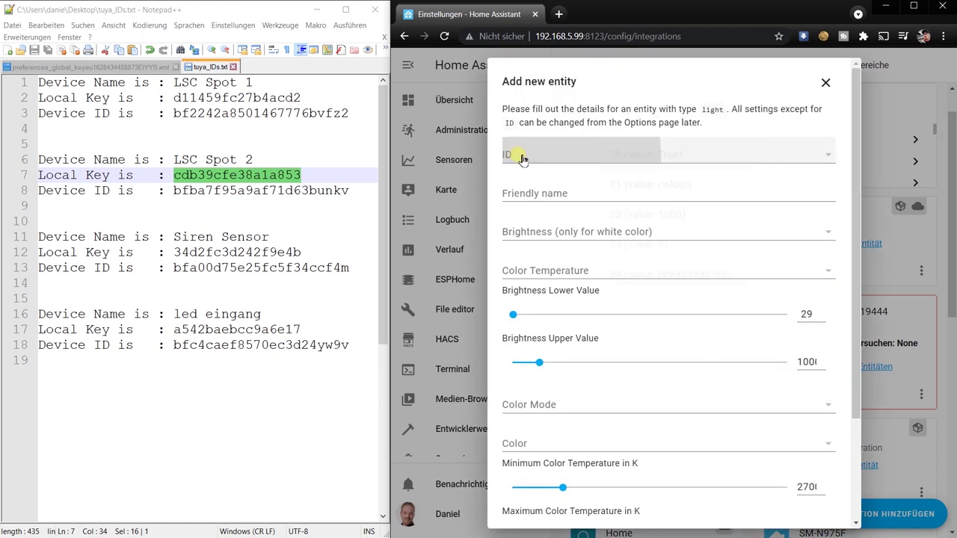
Step: Set entity ID 20 and friendly name LSC Spot 2 for the light
left_click(642, 157)
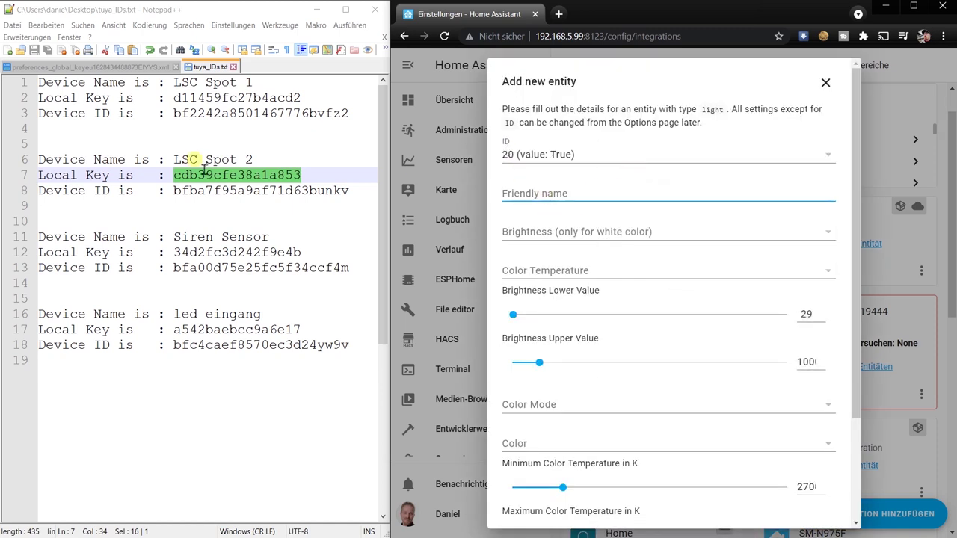
left_click_drag(174, 160, 267, 162)
key("ctrl+c")
left_click(548, 205)
key("ctrl+v")
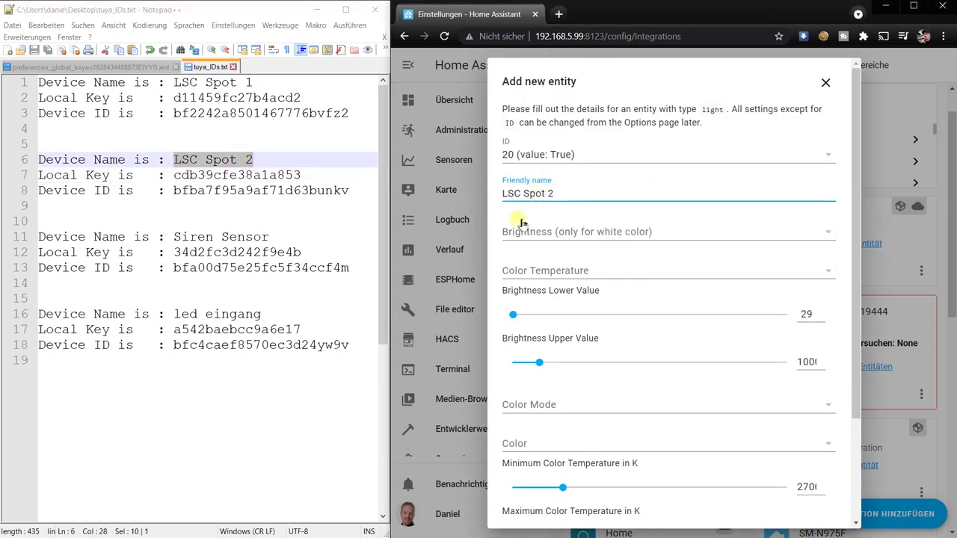
Step: Map brightness 22, colour temperature 23 and colour 24, then submit the light settings
left_click(548, 233)
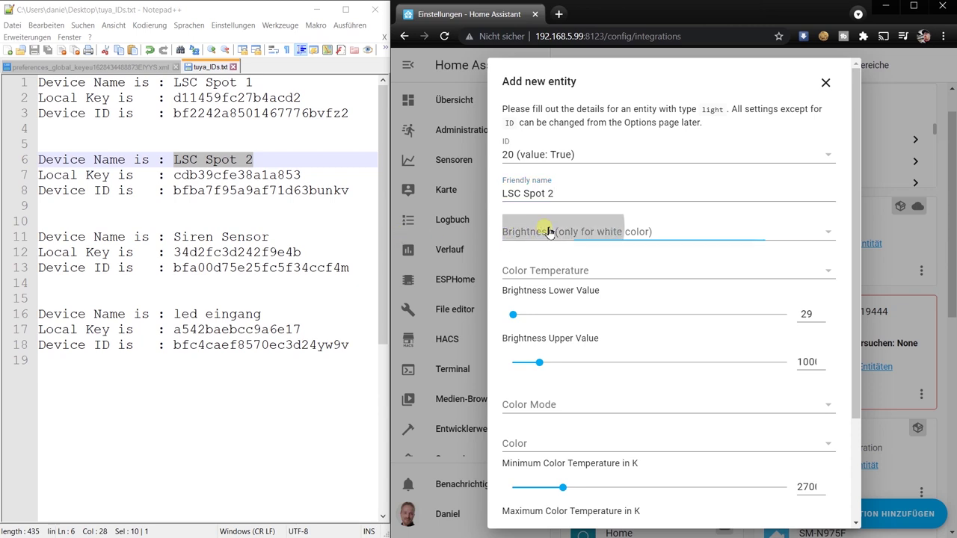
left_click(611, 286)
left_click(535, 272)
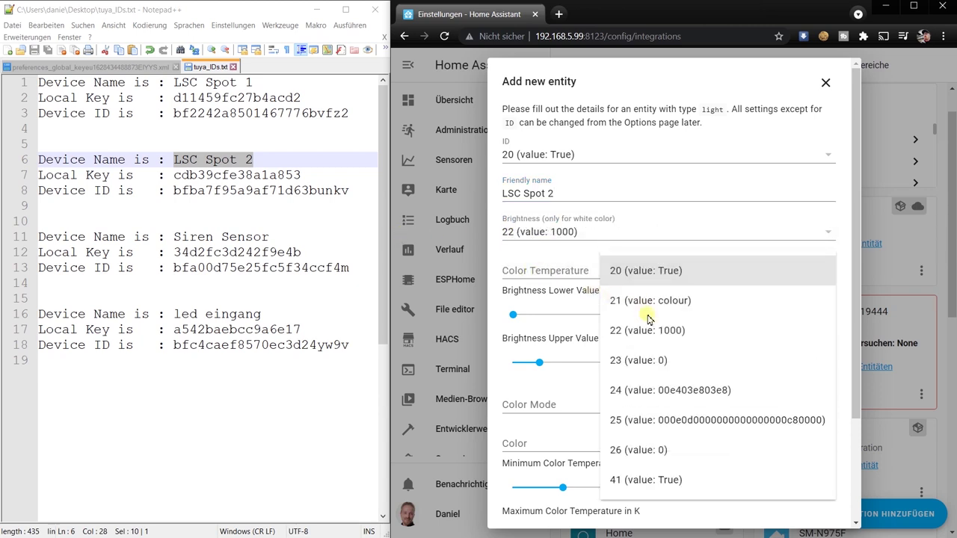
left_click(632, 361)
left_click(540, 408)
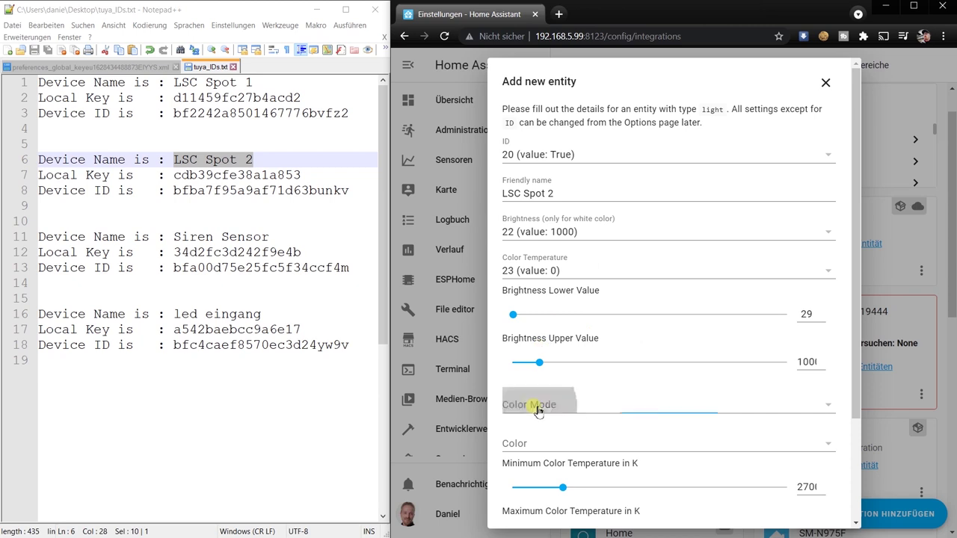
left_click(570, 444)
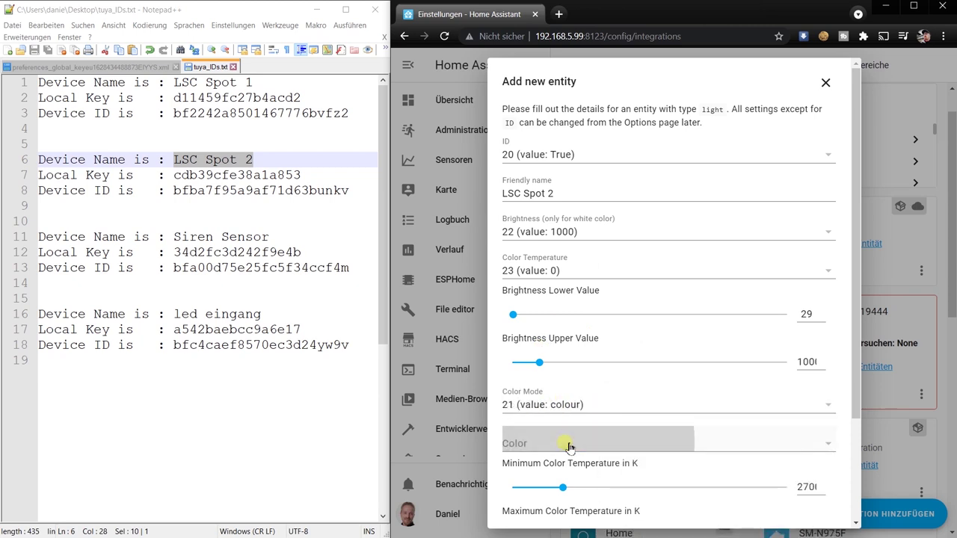
scroll(649, 520, "down", 1)
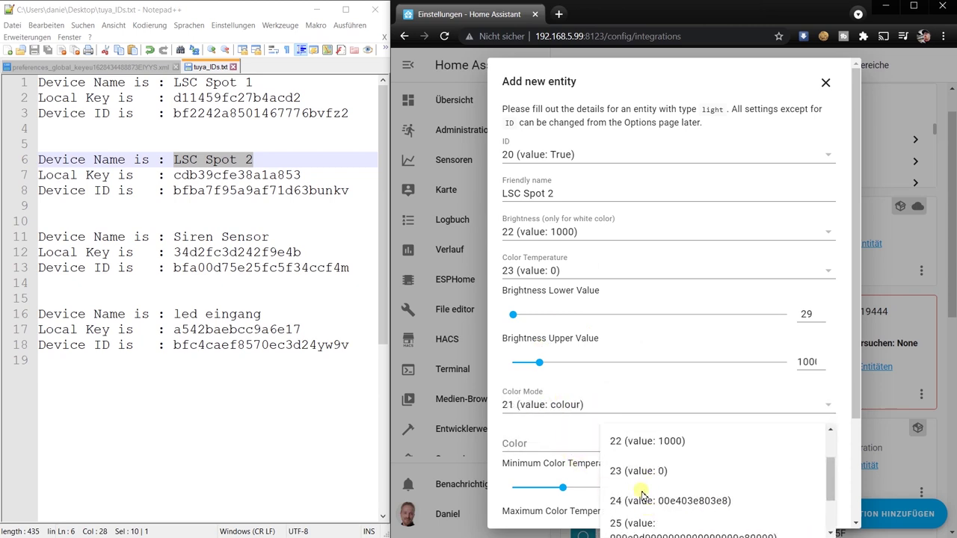
left_click(648, 501)
scroll(677, 419, "down", 3)
left_click(828, 516)
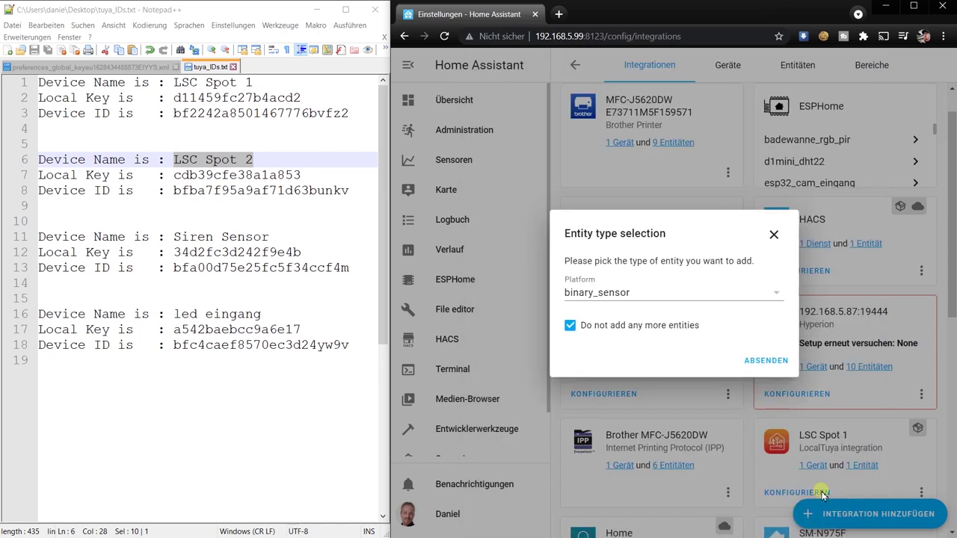
Step: Add no more entities, assign LSC Spot 2 to an area and finish setup
left_click(772, 364)
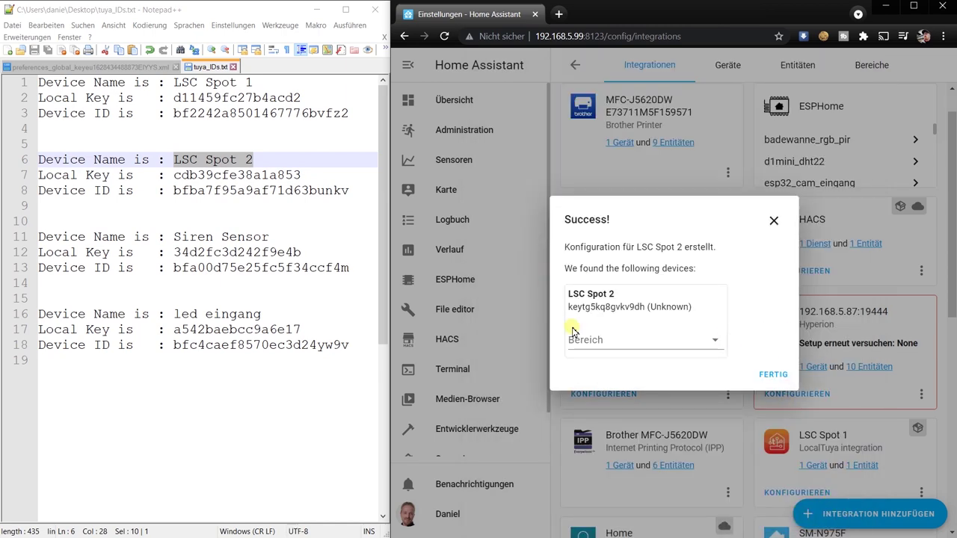
left_click(613, 340)
scroll(665, 449, "down", 3)
left_click(679, 472)
left_click(773, 374)
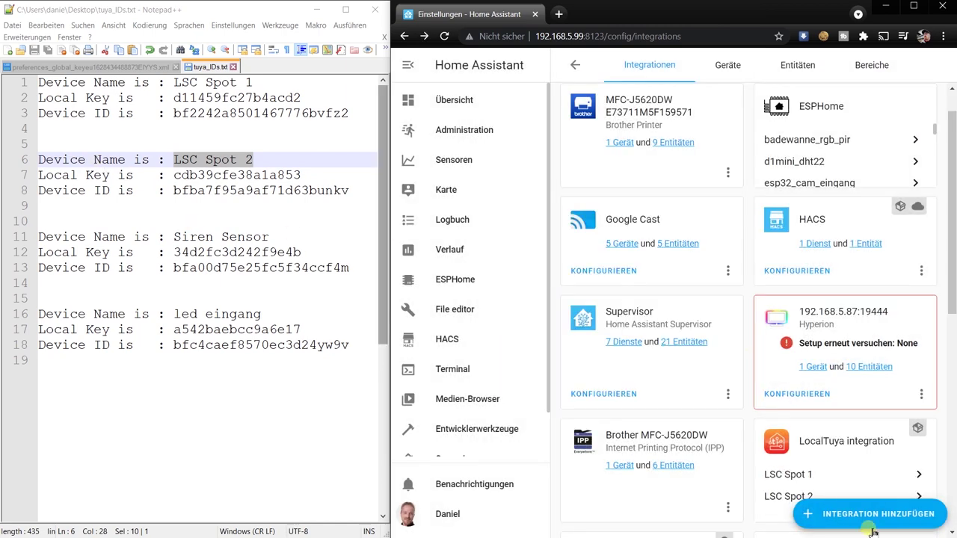
Step: Start adding another LocalTuya device, selecting the name 'led eingang' in the notes
left_click(869, 514)
left_click(576, 121)
type("loca")
left_click(568, 187)
left_click_drag(174, 314, 261, 314)
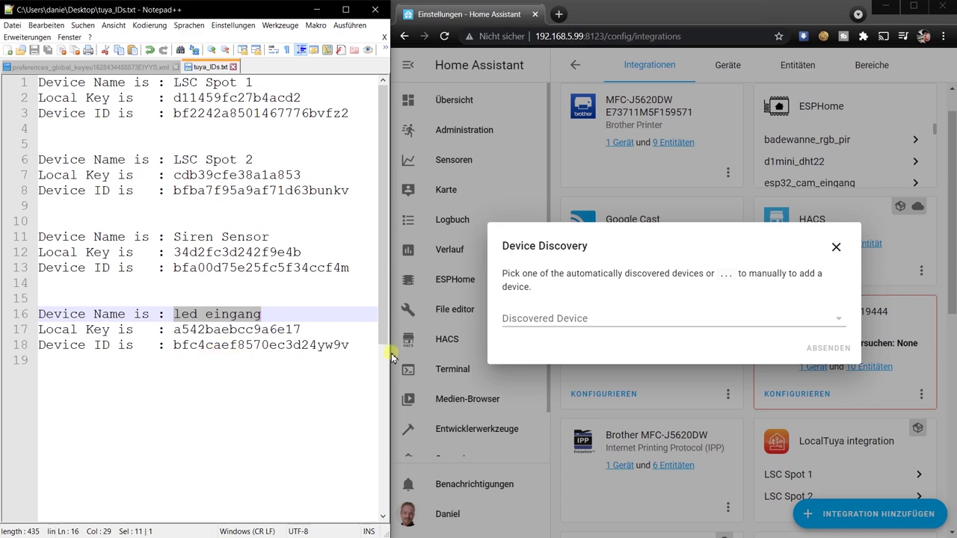
Step: Choose the discovered device at 192.168.5.148, naming it led eingang with its local key
left_click(607, 318)
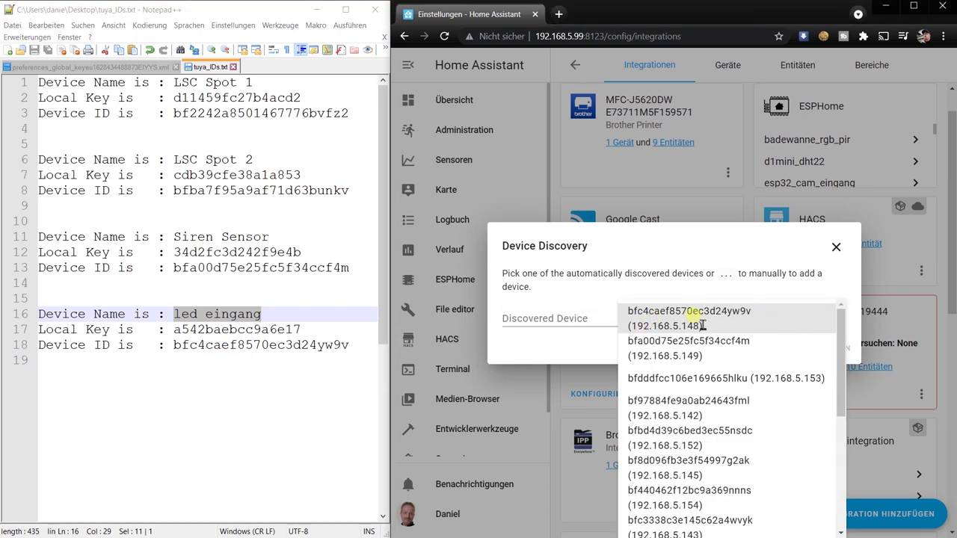
left_click(703, 325)
left_click(825, 353)
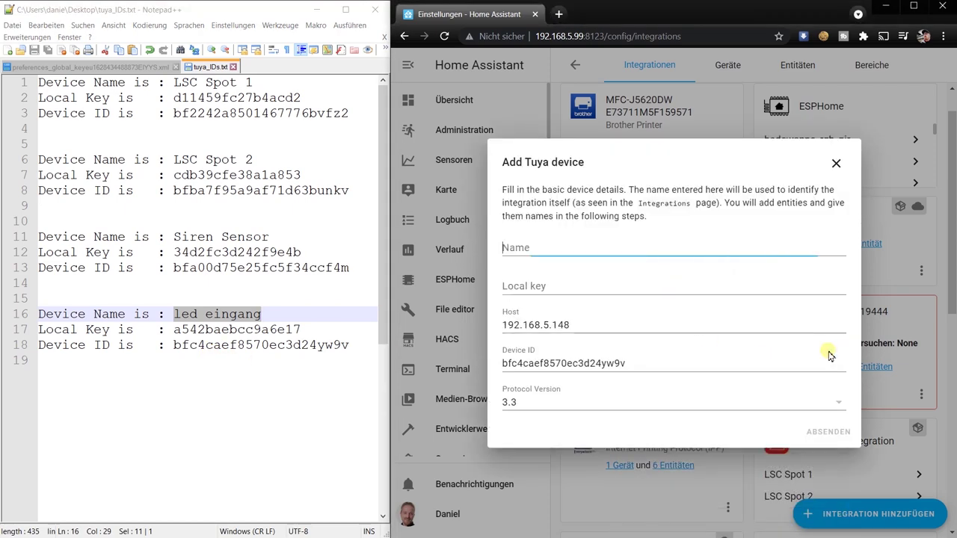
left_click_drag(166, 314, 261, 314)
key("ctrl+c")
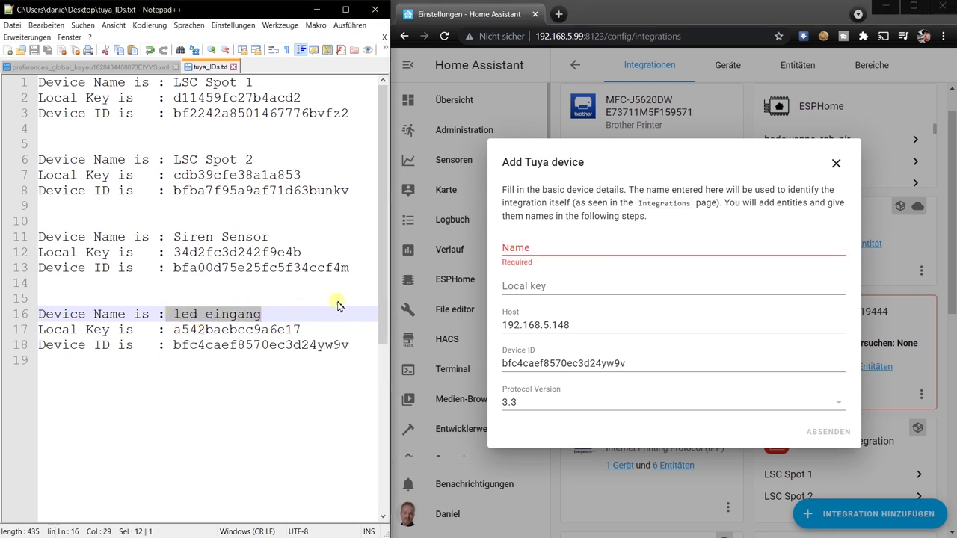
left_click(560, 248)
key("ctrl+v")
double_click(243, 330)
key("ctrl+c")
left_click(527, 292)
key("ctrl+v")
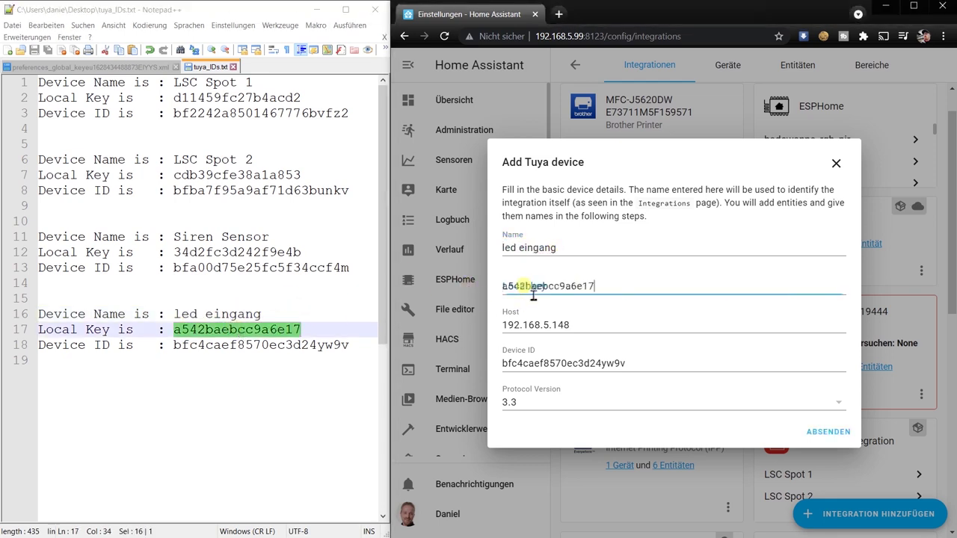
left_click(829, 431)
Step: Make it a light entity with the friendly name led eingang
left_click(765, 341)
left_click(524, 193)
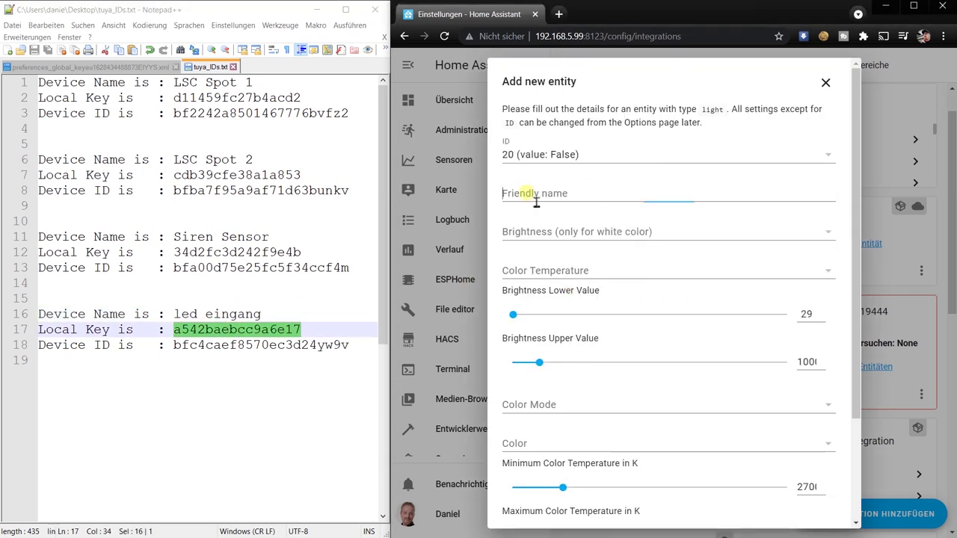
left_click_drag(174, 314, 261, 314)
key("ctrl+c")
left_click(535, 196)
key("ctrl+v")
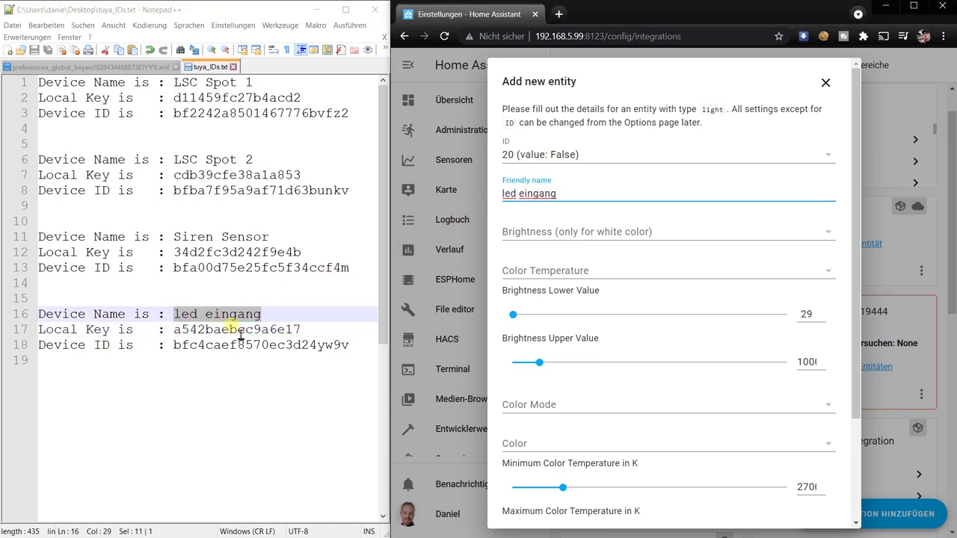
Step: Map brightness to 22, colour temperature to 23, colour mode to 21, colour to 24
left_click(549, 234)
left_click(637, 292)
left_click(547, 269)
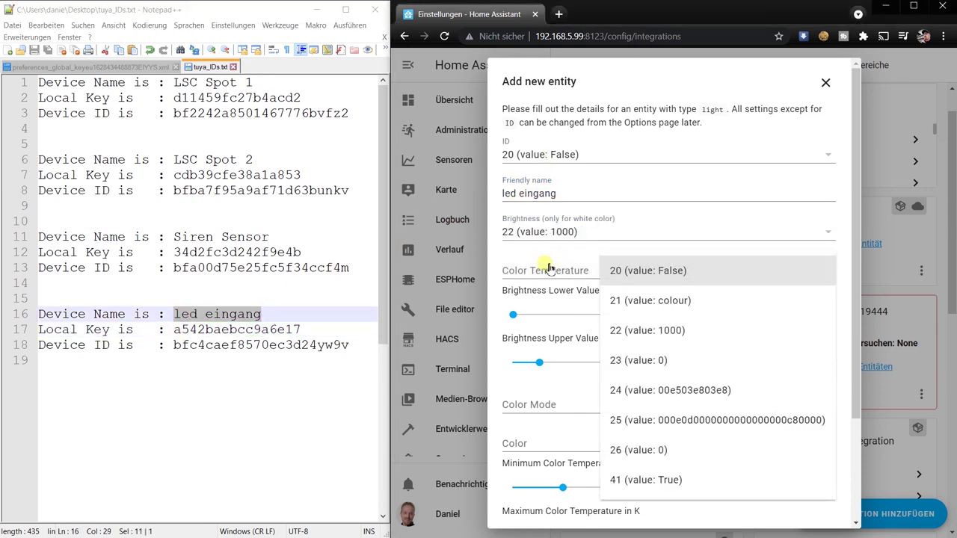
left_click(642, 362)
left_click(544, 400)
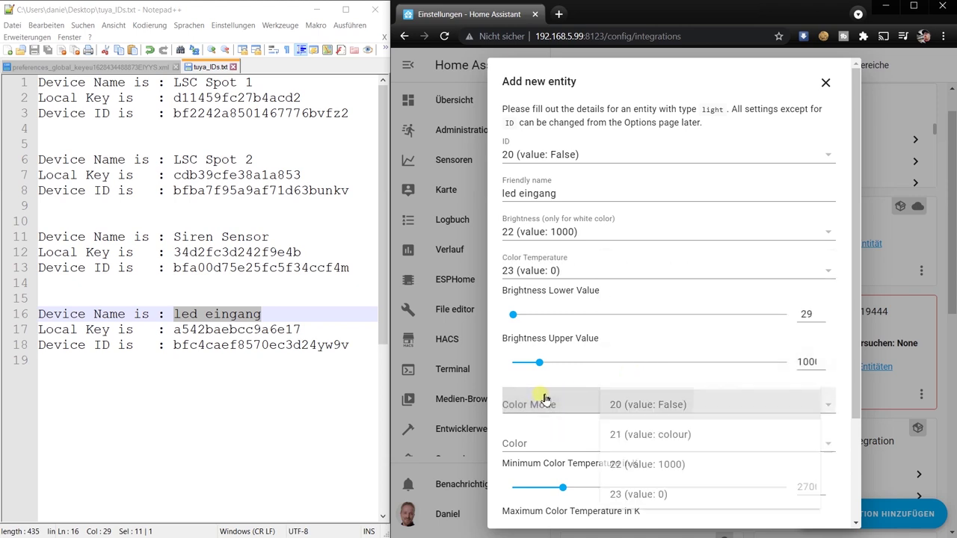
left_click(642, 436)
left_click(642, 444)
scroll(620, 508, "down", 2)
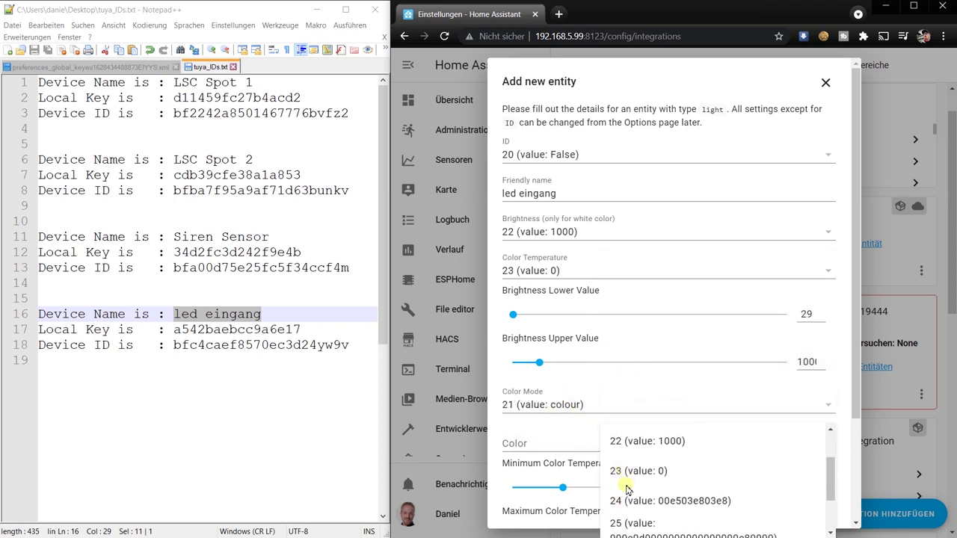
left_click(625, 501)
scroll(600, 391, "down", 2)
left_click(761, 513)
Step: Add no more entities and assign led eingang to the Draussen area
left_click(748, 365)
left_click(636, 341)
scroll(632, 387, "down", 2)
scroll(684, 417, "up", 1)
left_click(619, 370)
left_click(778, 374)
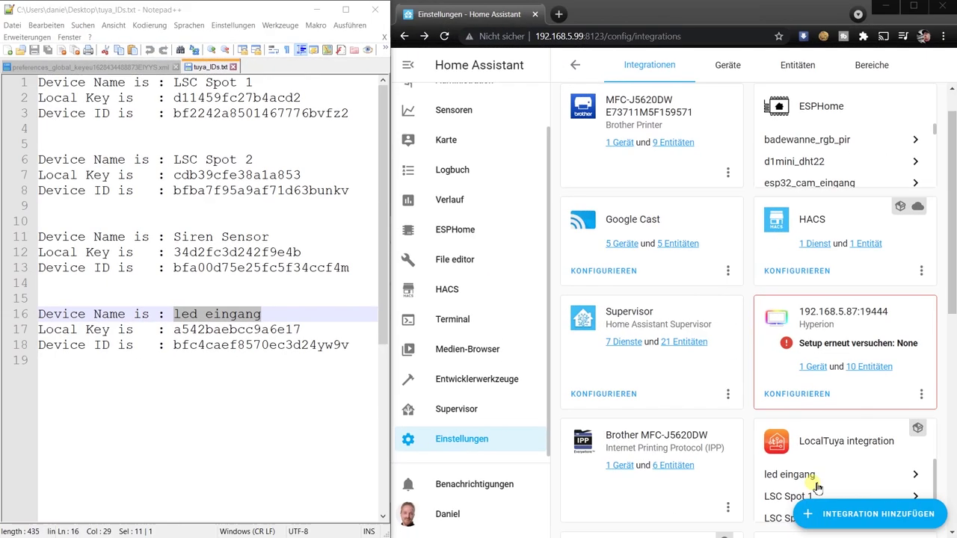
left_click_drag(174, 237, 323, 247)
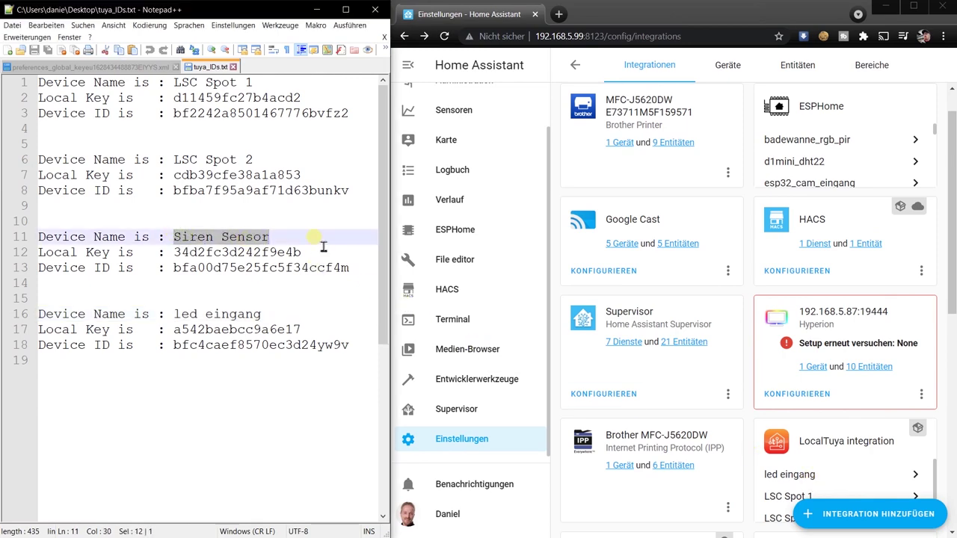
Step: Start a new LocalTuya integration and choose the discovered device at 192.168.5.149
left_click(853, 514)
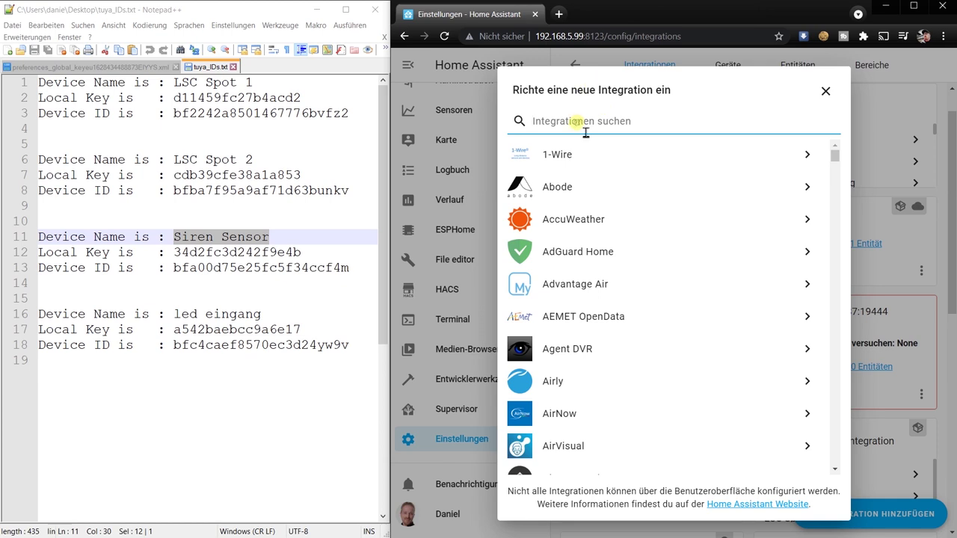
type("loc")
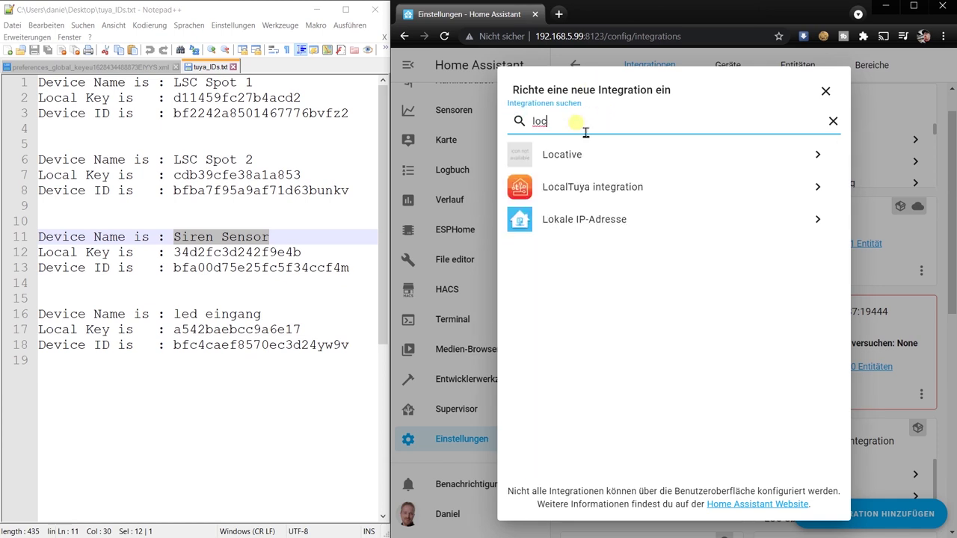
left_click(585, 186)
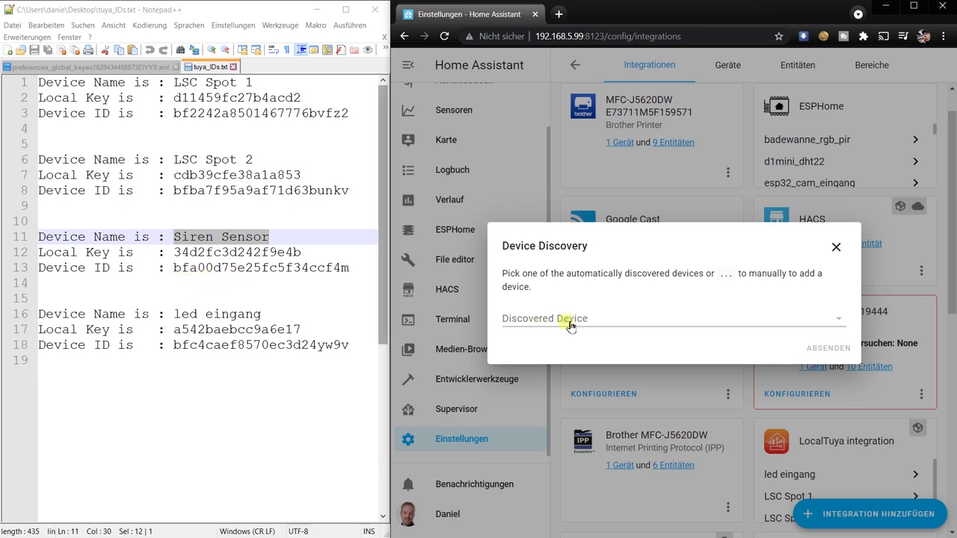
left_click(626, 320)
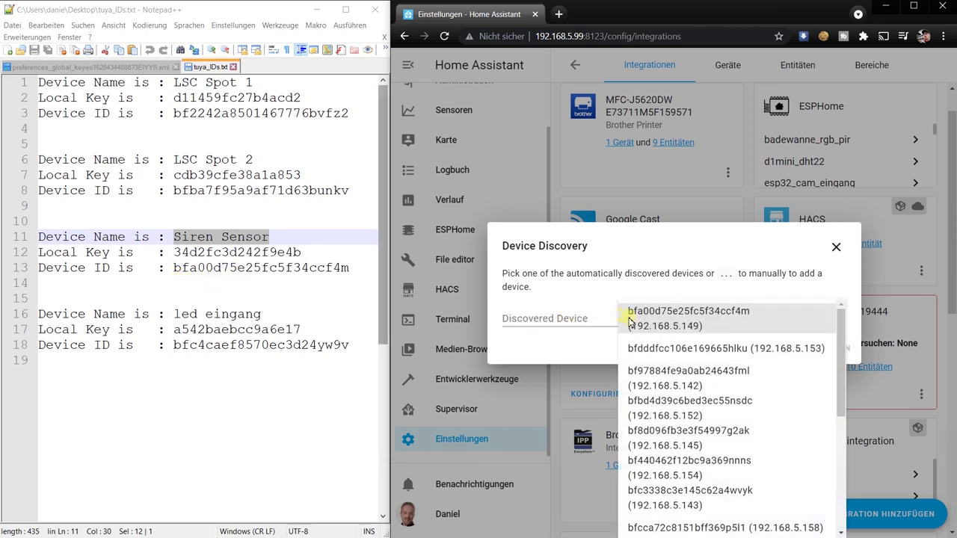
left_click(689, 330)
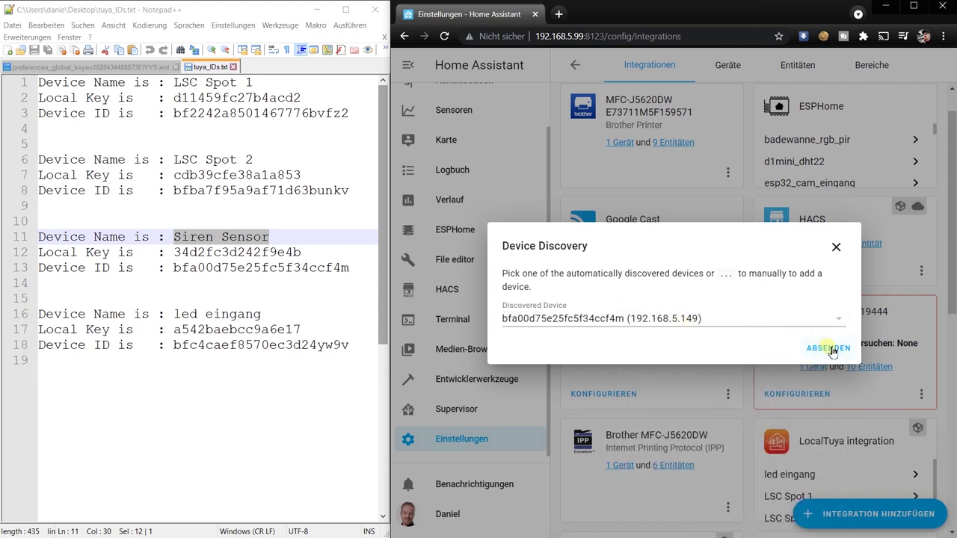
left_click(828, 349)
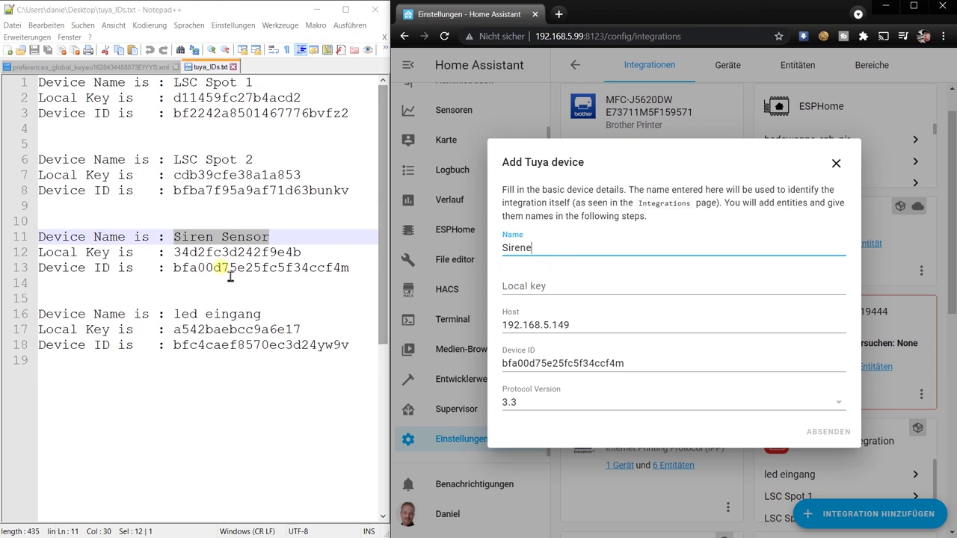
Step: Enter the Sirene's local key from the notes and submit the device details
left_click(246, 252)
double_click(246, 252)
left_click(535, 303)
key("ctrl+v")
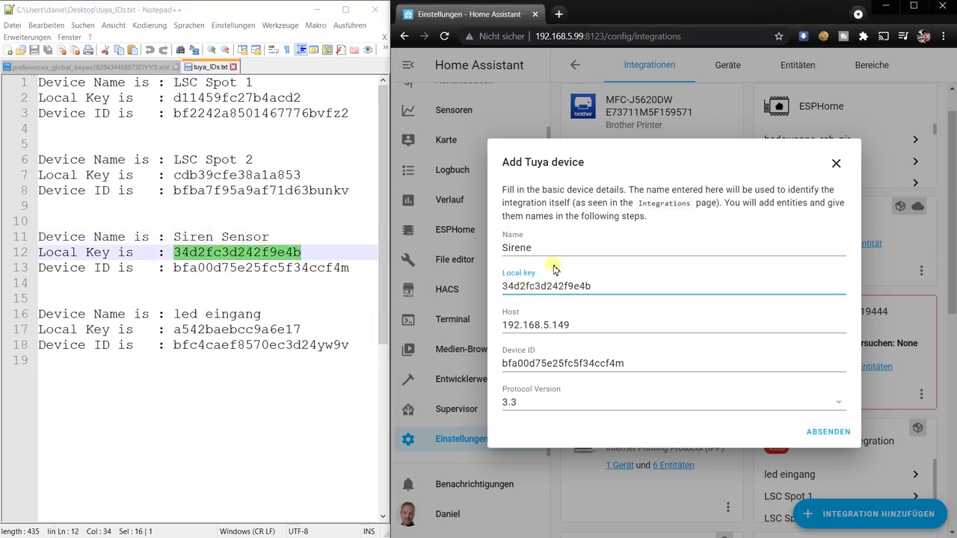
left_click(822, 431)
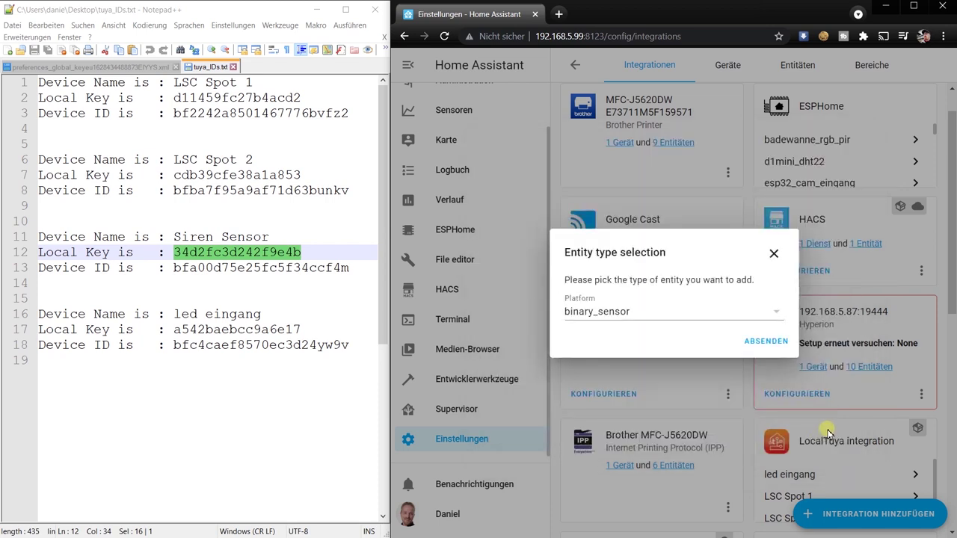
Step: Add a switch entity with friendly name Sirene on data point 13
left_click(620, 313)
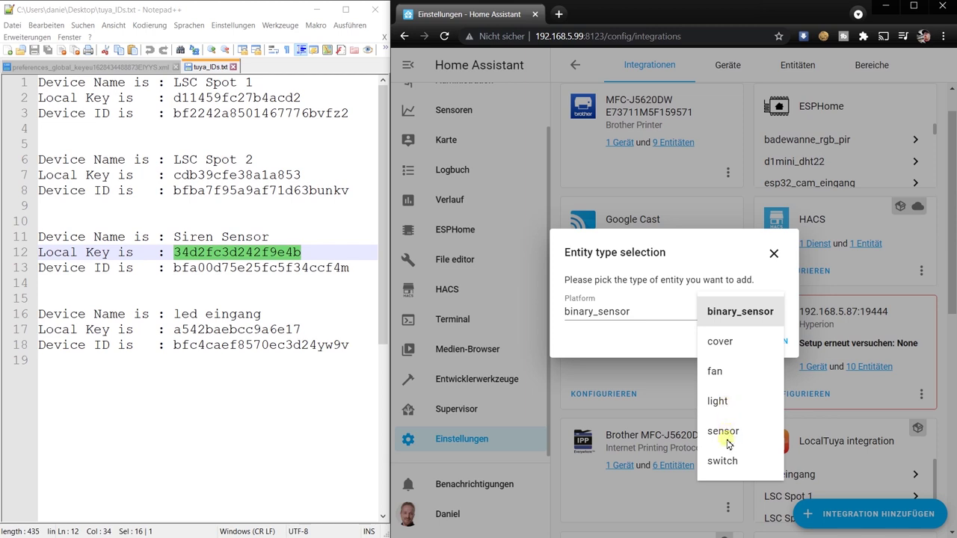
left_click(737, 464)
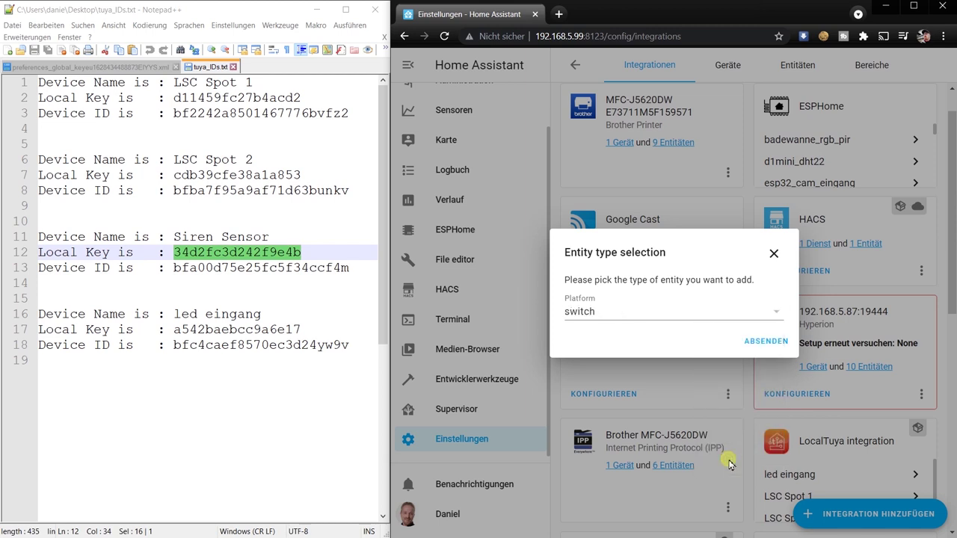
left_click(766, 342)
left_click(570, 283)
type("Sirene")
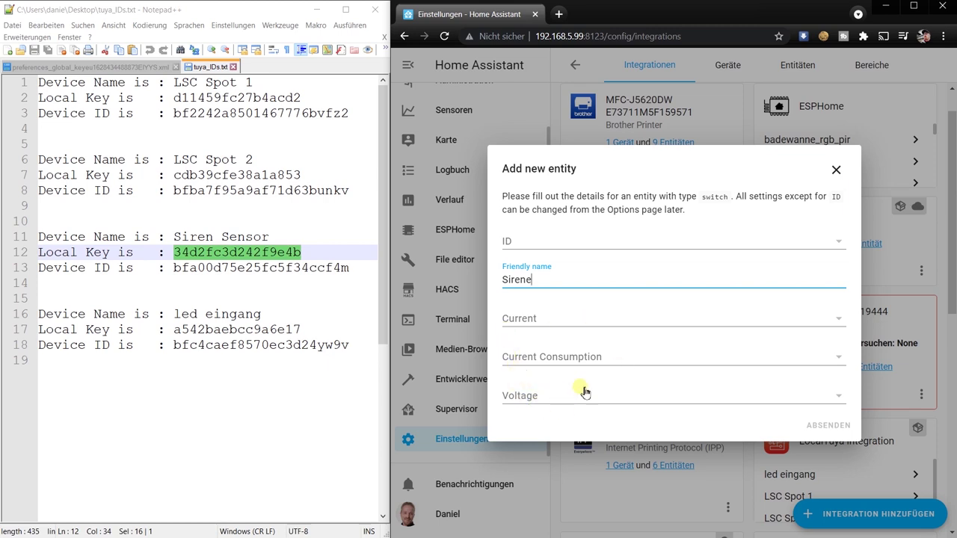
left_click(536, 243)
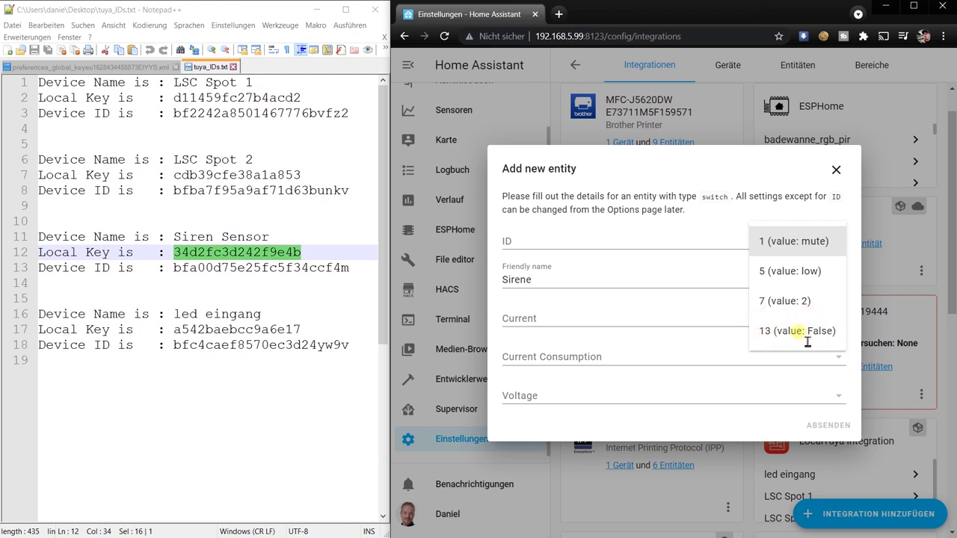
left_click(805, 334)
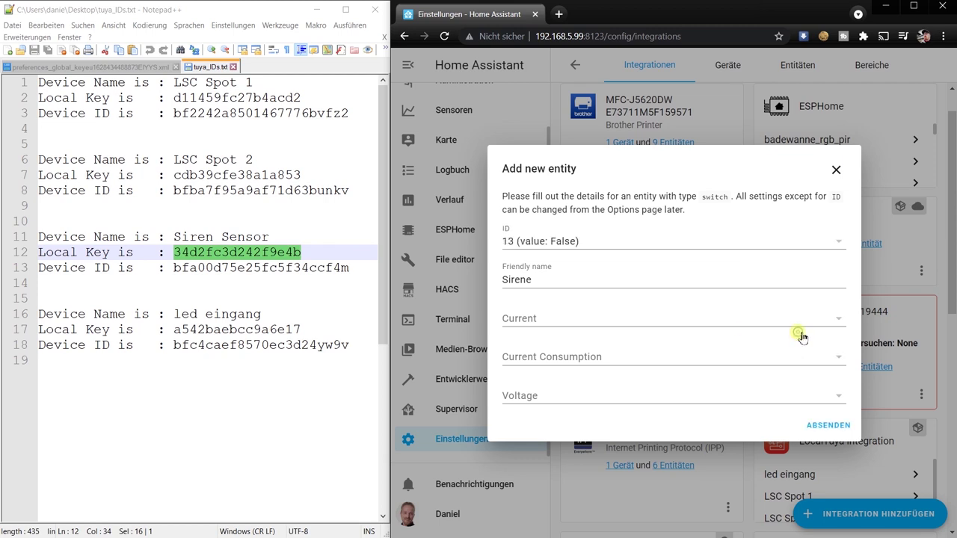
left_click(829, 427)
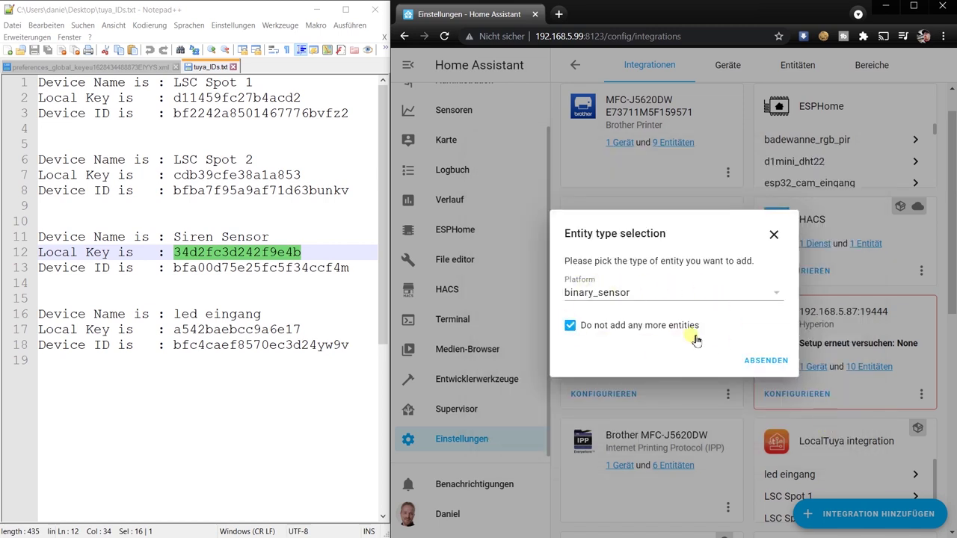
Step: Add no more entities and assign the Sirene device to the Flur-Oben area
left_click(772, 362)
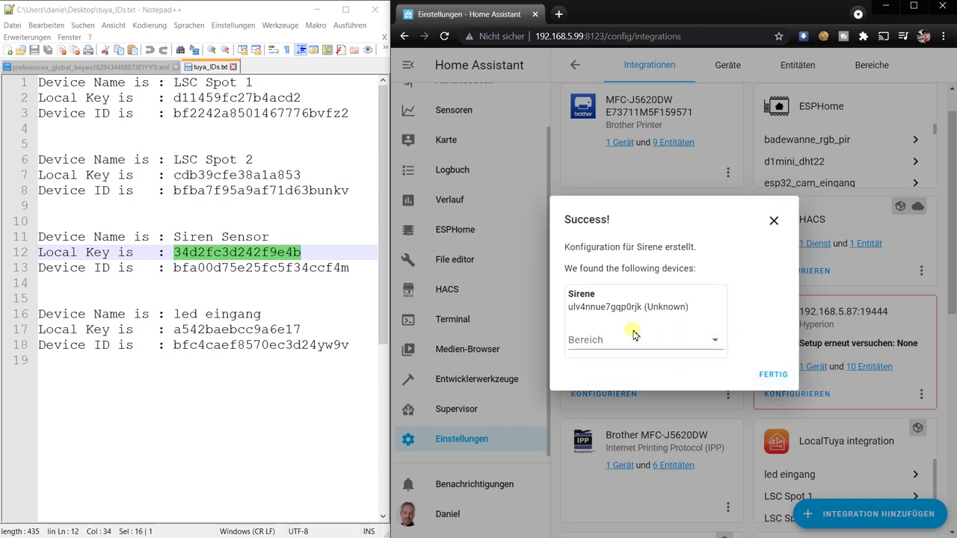
left_click(608, 343)
scroll(623, 432, "down", 2)
left_click(617, 504)
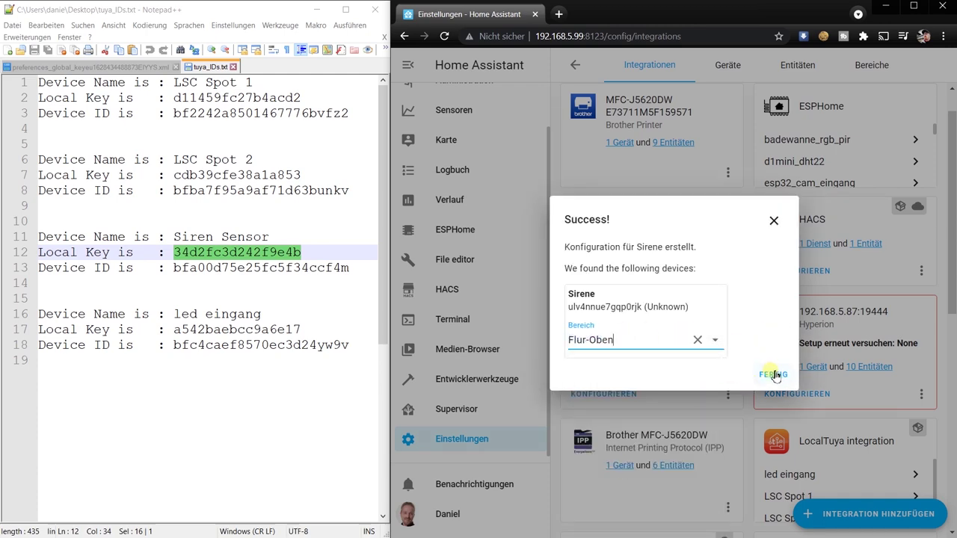
left_click(775, 376)
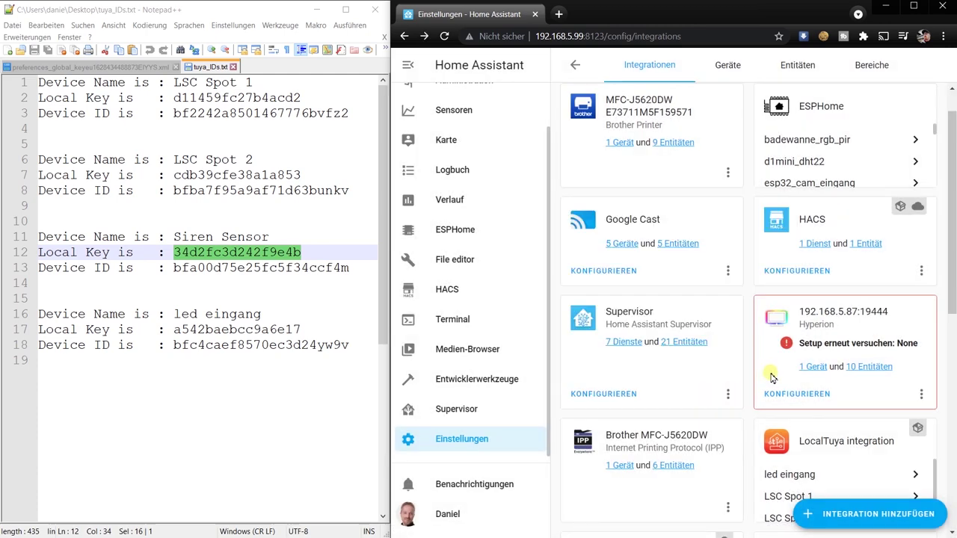
Step: Edit the Übersicht TEST view and add a new Elemente (entities) card
scroll(770, 378, "down", 2)
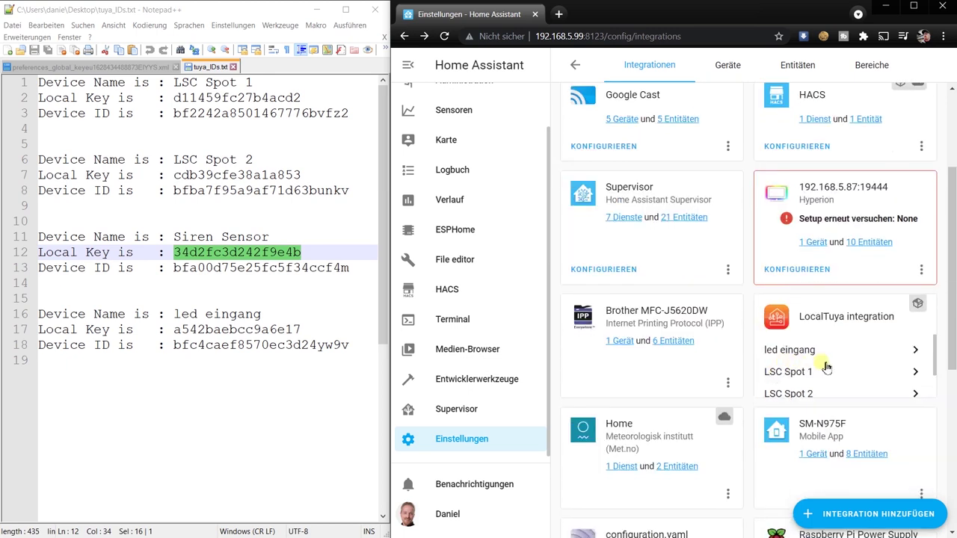
scroll(795, 372, "down", 1)
scroll(781, 382, "up", 1)
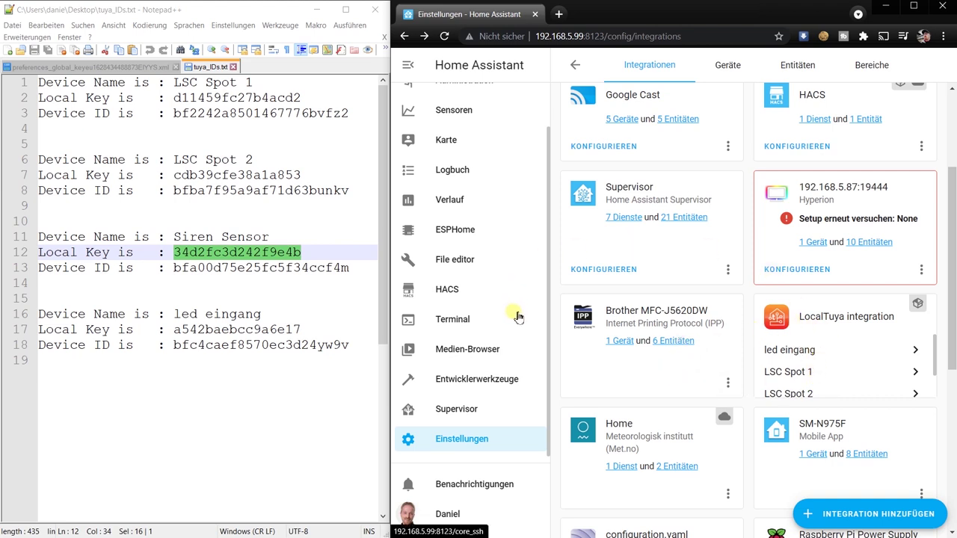
scroll(471, 224, "up", 2)
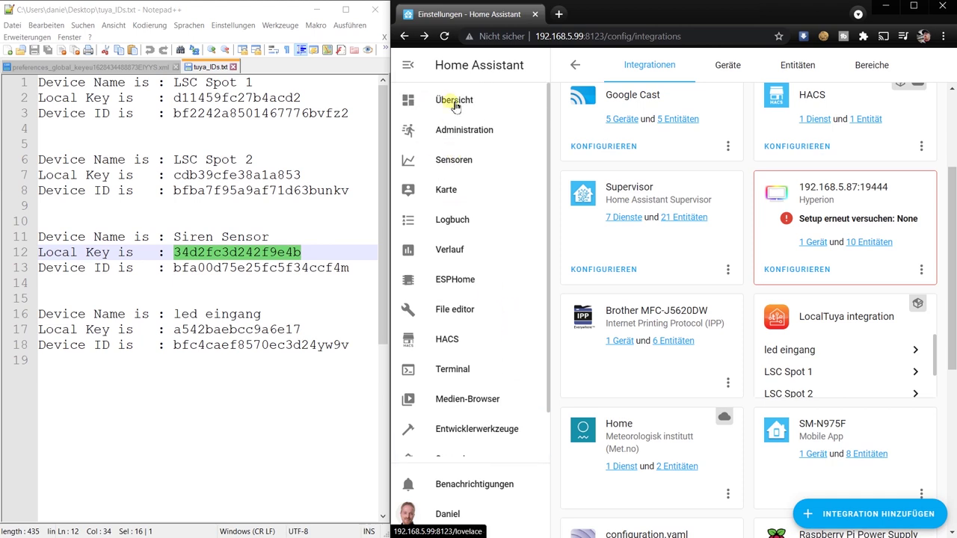
left_click(454, 103)
left_click(687, 78)
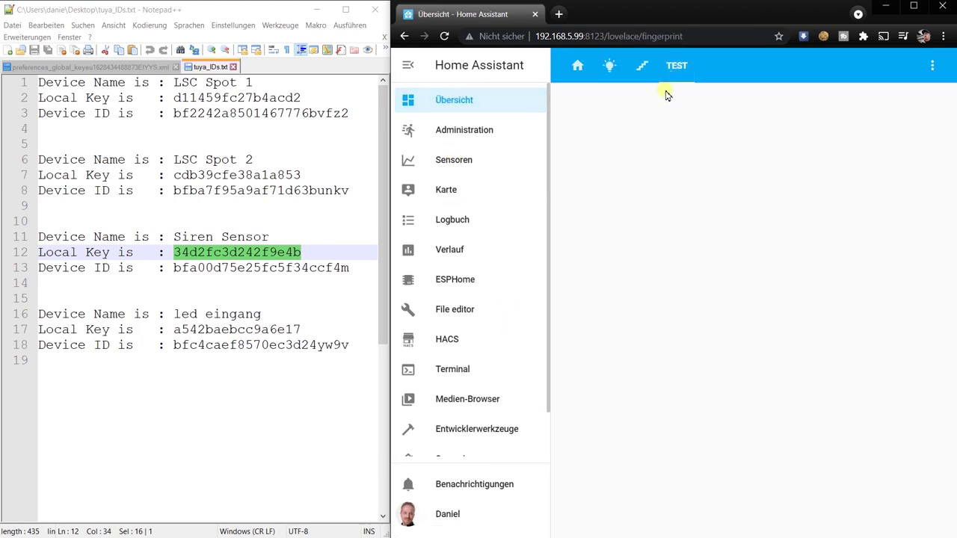
left_click(933, 66)
left_click(886, 103)
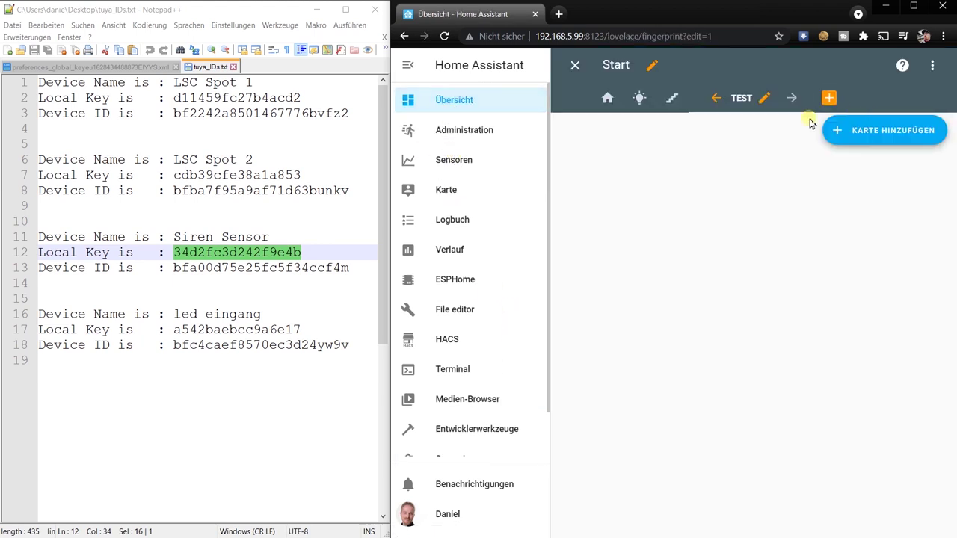
left_click(870, 132)
left_click(540, 153)
type("elem")
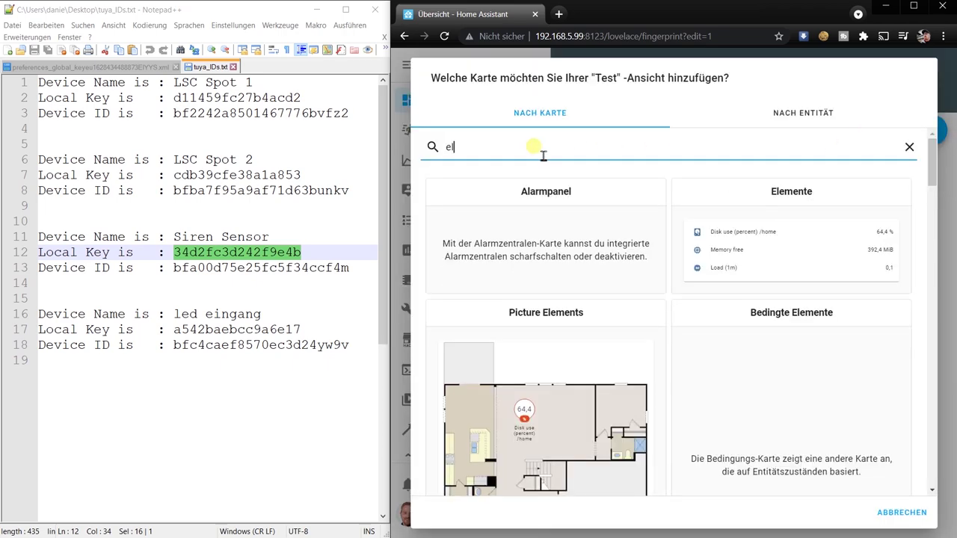
left_click(546, 254)
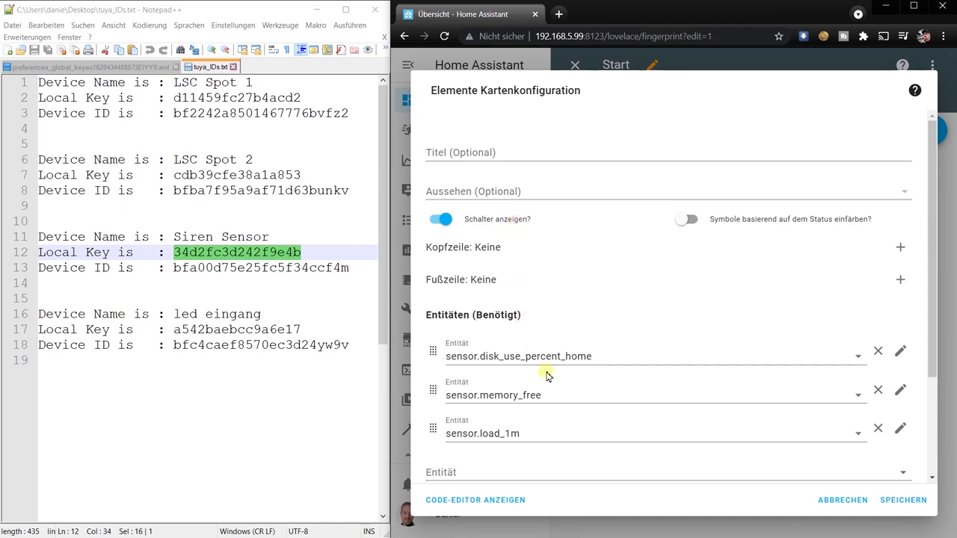
Step: Fill the card with LSC Spot 1, LSC Spot 2, led eingang and Sirene, and save
triple_click(620, 354)
type("lsc")
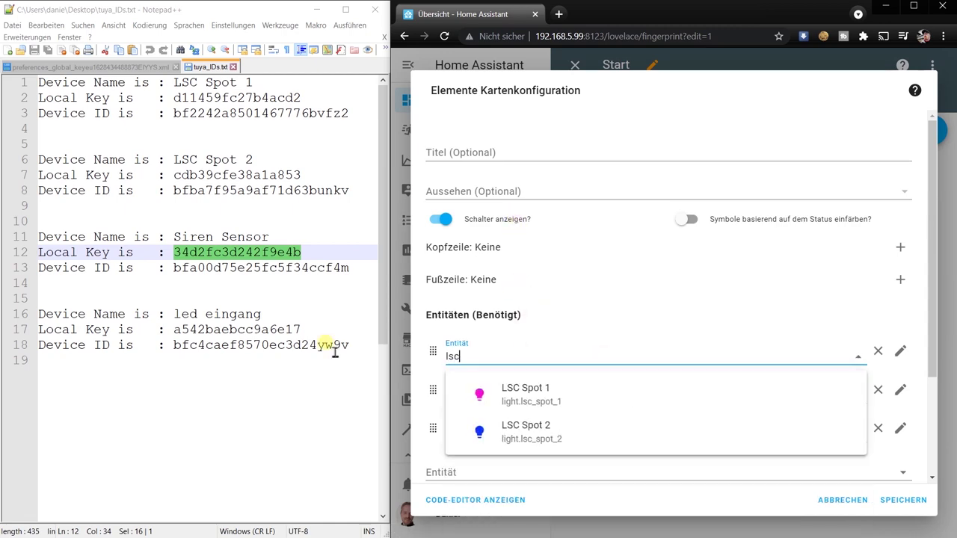
left_click(552, 389)
triple_click(561, 391)
type("lsc")
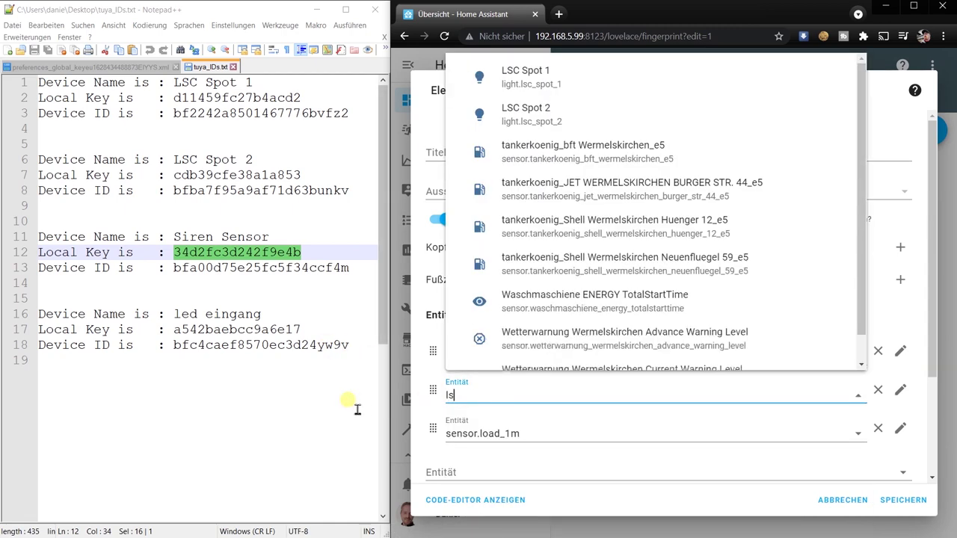
left_click(524, 343)
triple_click(523, 433)
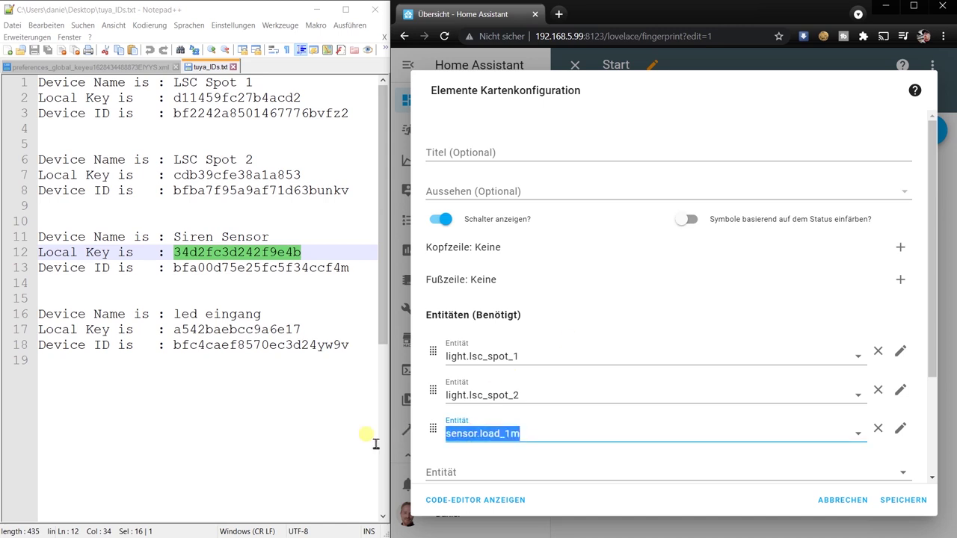
type("einga")
left_click(547, 396)
left_click(460, 472)
type("sir")
left_click(553, 428)
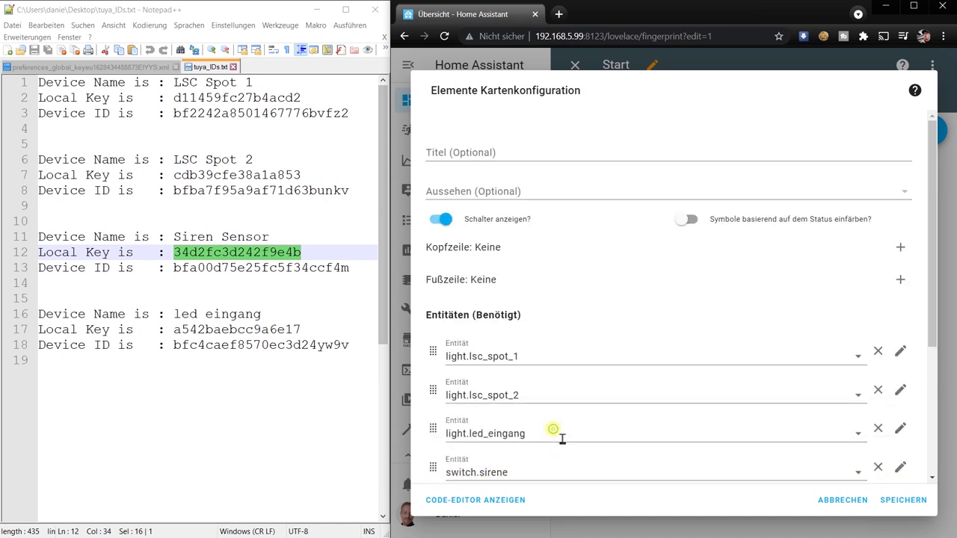
left_click(903, 501)
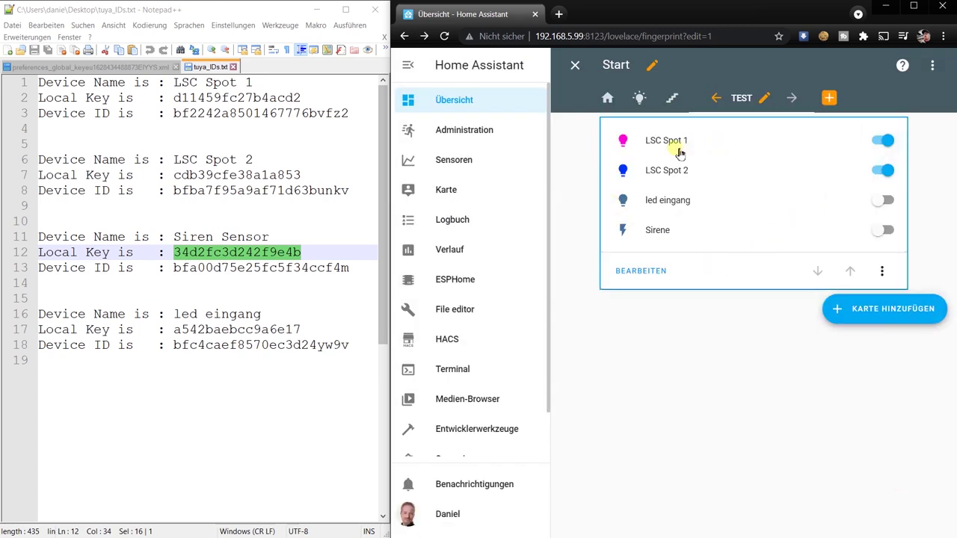
Step: Toggle LSC Spot 1 off and on, then set its colour to green
left_click(883, 142)
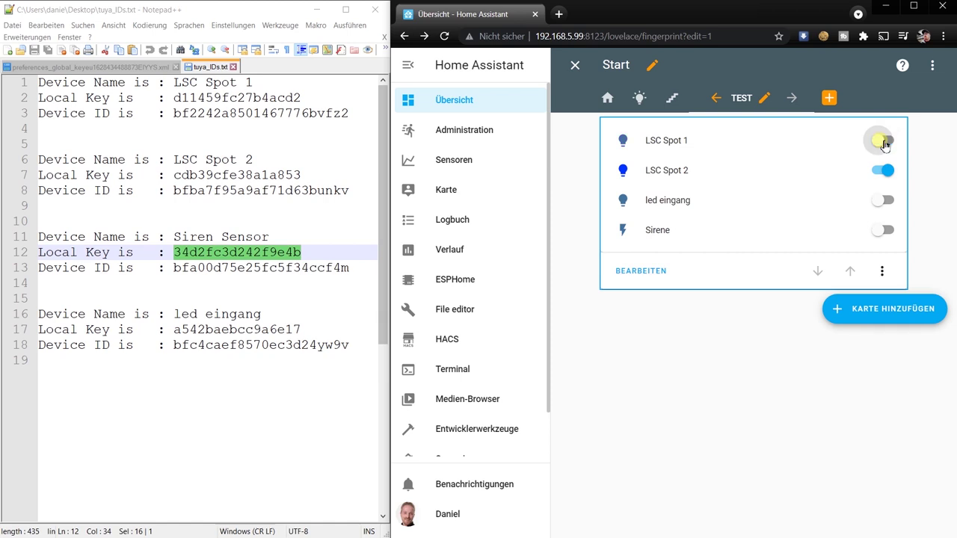
left_click(884, 142)
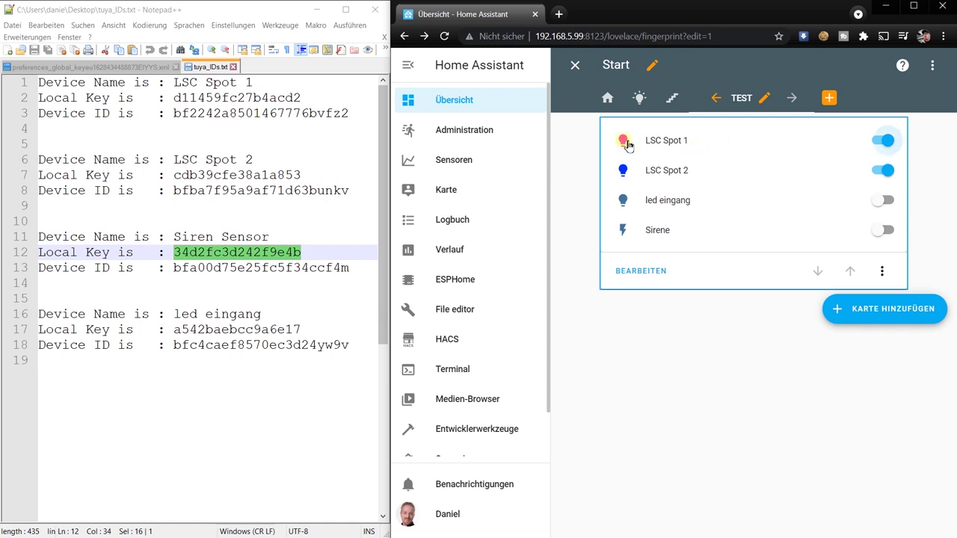
left_click(628, 145)
left_click(633, 459)
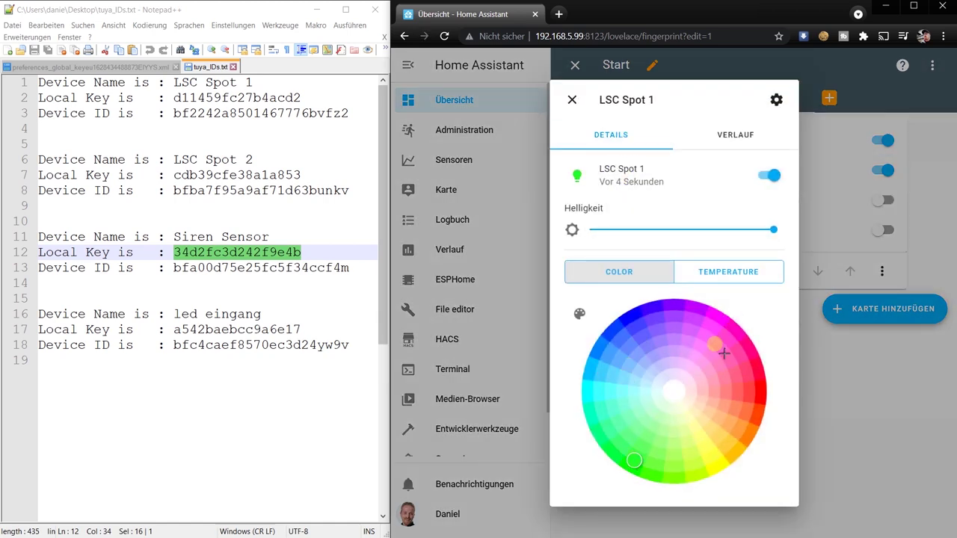
left_click(573, 100)
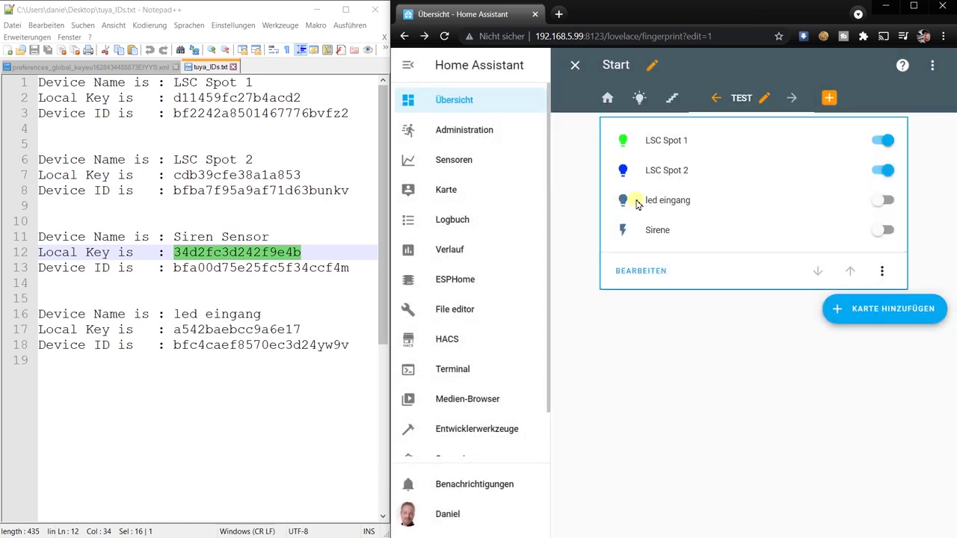
Step: Turn on led eingang and switch the Sirene on, then off
left_click(884, 202)
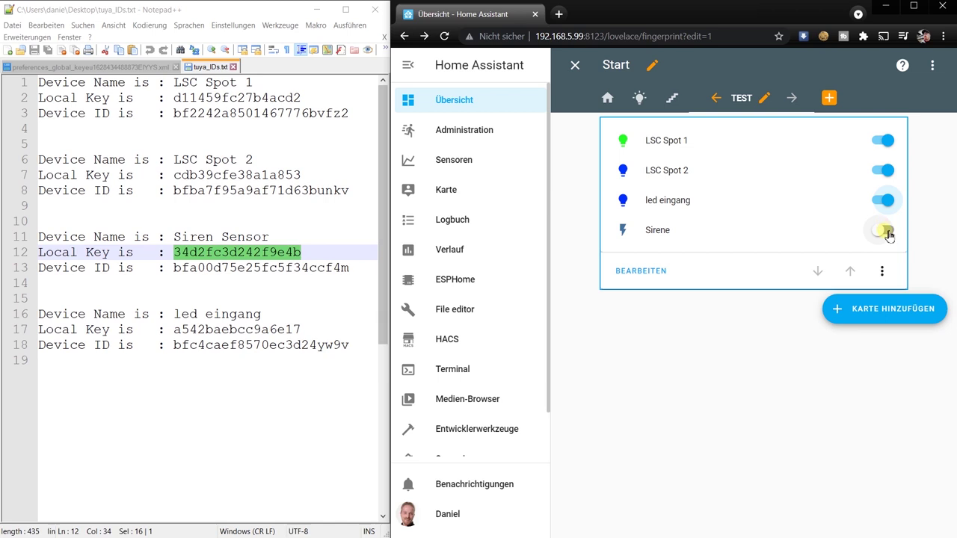
left_click(887, 232)
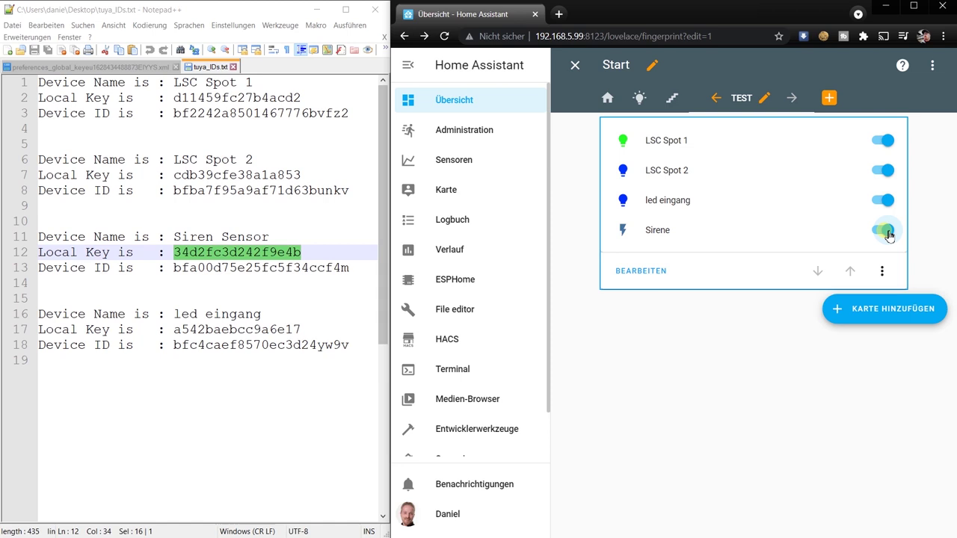
left_click(887, 232)
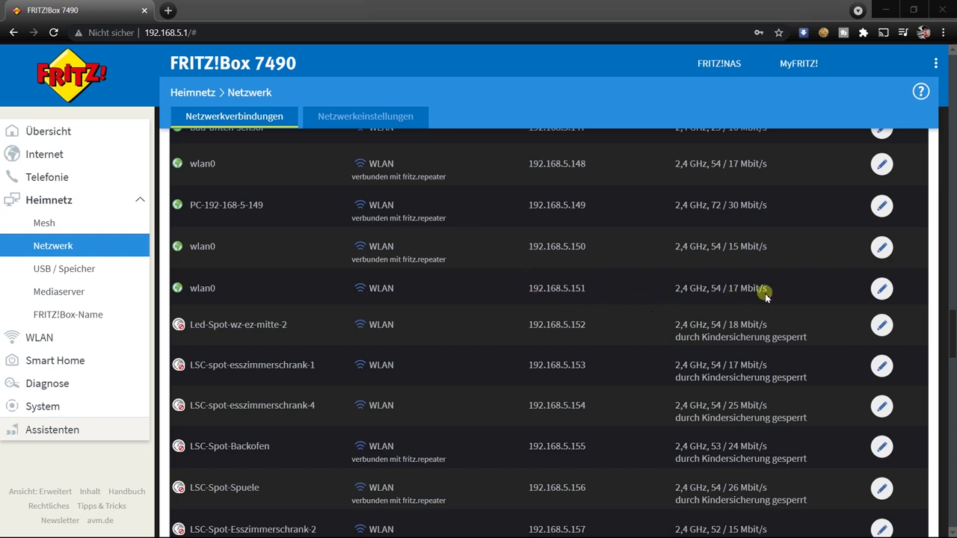
Step: Open the details of the wlan0 device at 192.168.5.151
left_click(880, 289)
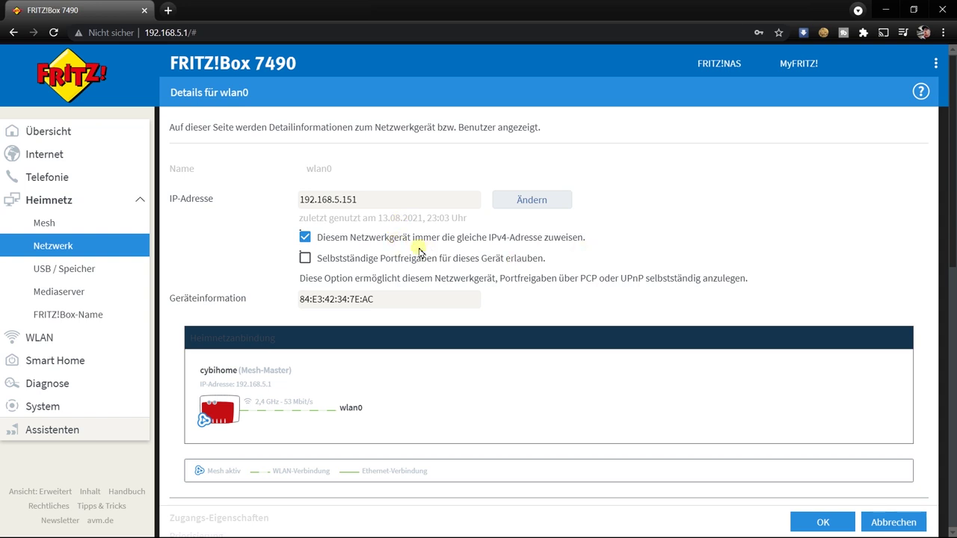
Step: Block wlan0's internet access under Kindersicherung and apply with OK
scroll(353, 269, "down", 3)
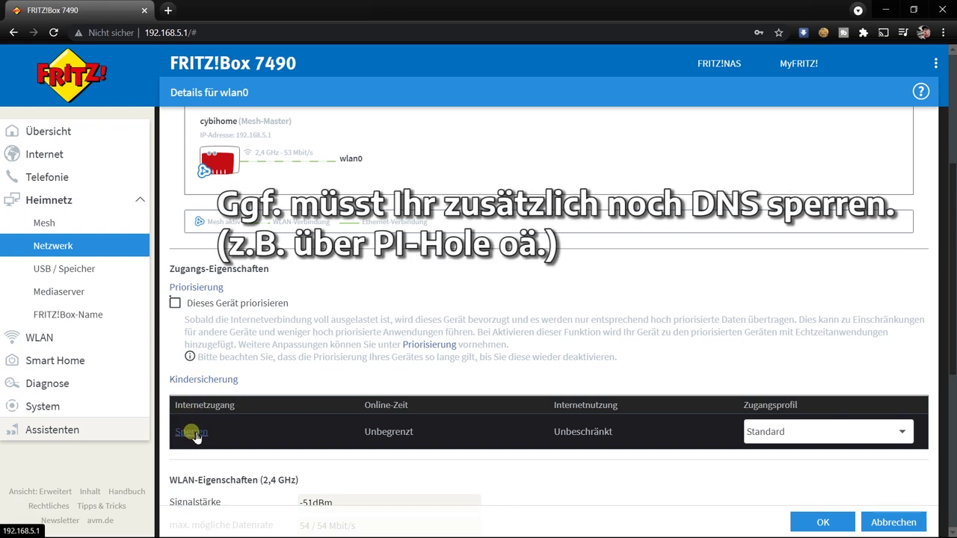
left_click(192, 432)
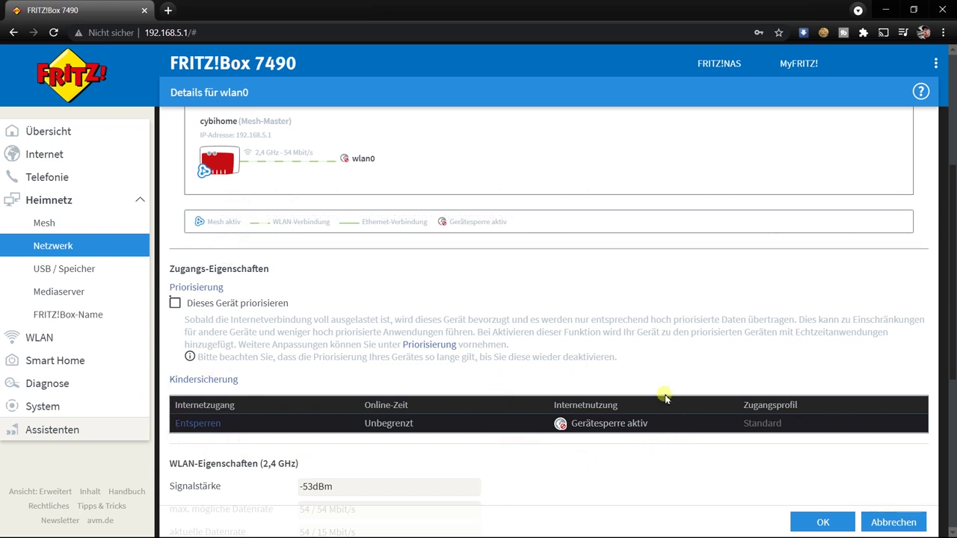
left_click(824, 525)
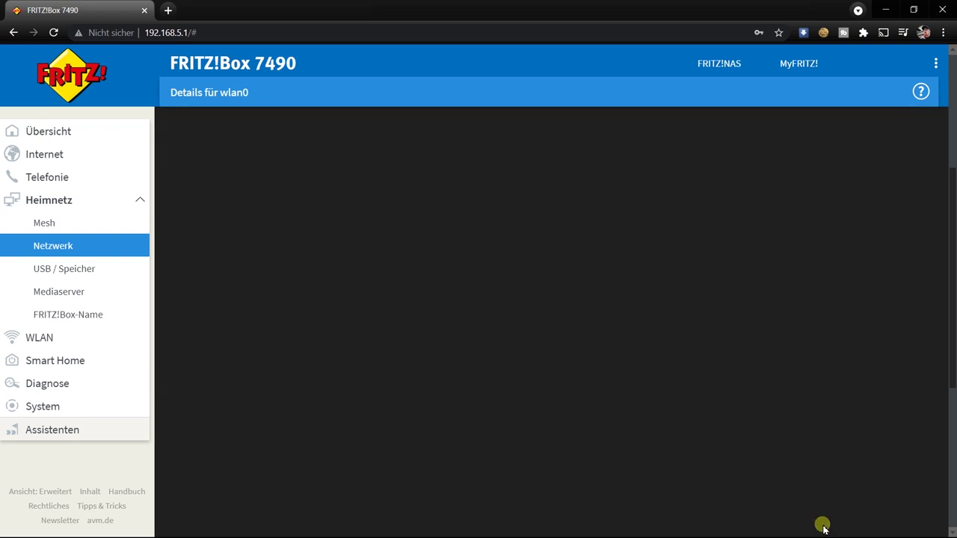